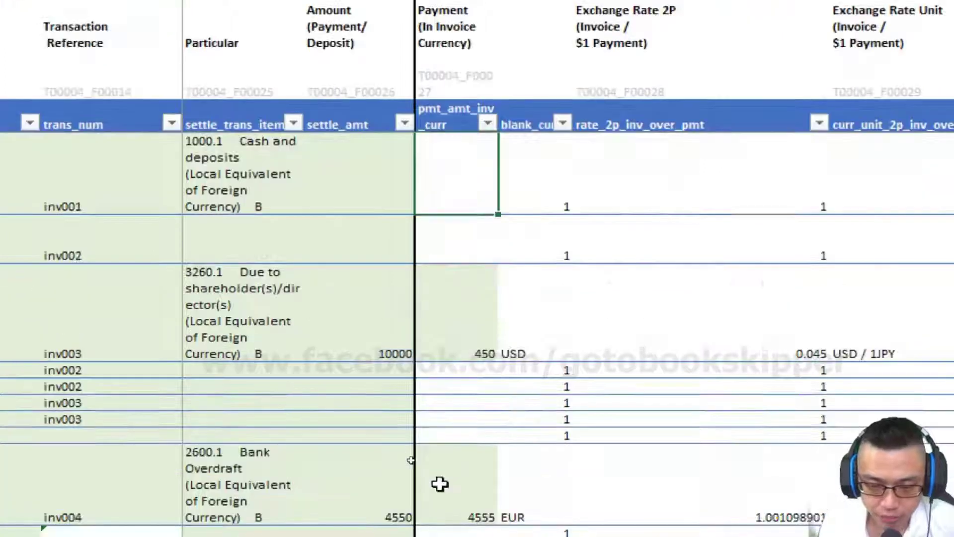
Review the transaction and settlement fields of journal entry I0009 (inv004), from transaction type through to settlement currency and particular.
{"action": "key", "text": "Down"}
{"action": "key", "text": "Down"}
{"action": "key", "text": "Down"}
{"action": "key", "text": "Down"}
{"action": "key", "text": "Down"}
{"action": "key", "text": "Down"}
{"action": "key", "text": "Down"}
{"action": "key", "text": "Down"}
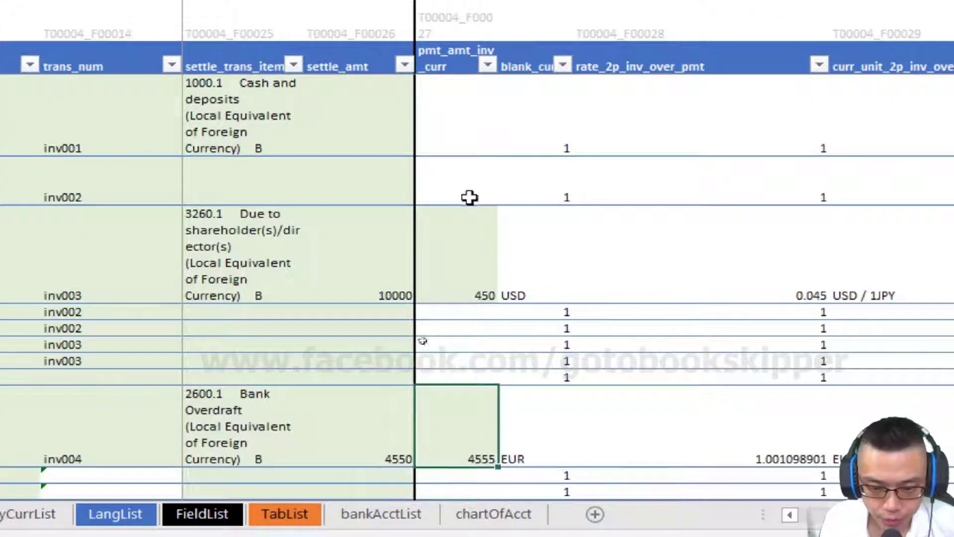
{"action": "scroll", "coordinate": [118, 203], "scroll_direction": "left", "scroll_amount": 6}
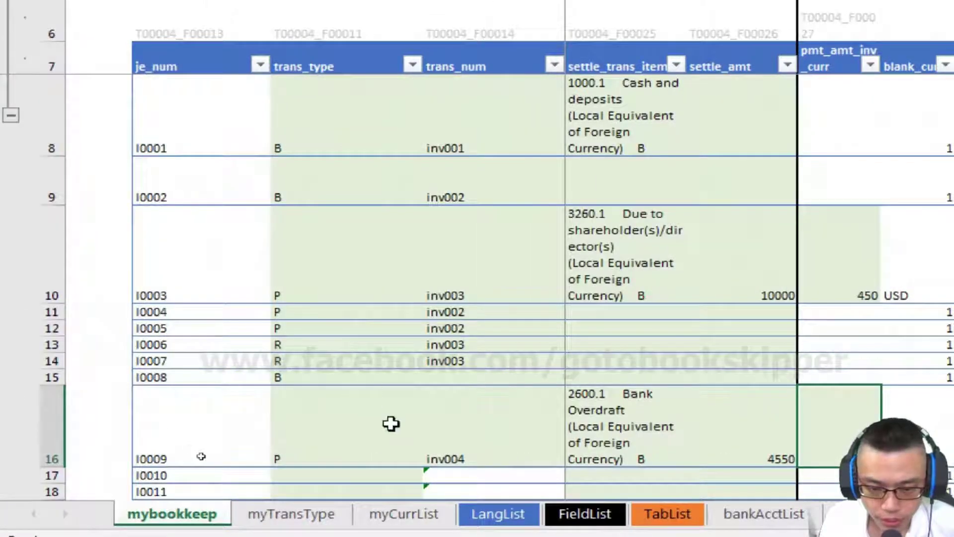
{"action": "left_click", "coordinate": [403, 434]}
{"action": "key", "text": "Right"}
{"action": "key", "text": "Right"}
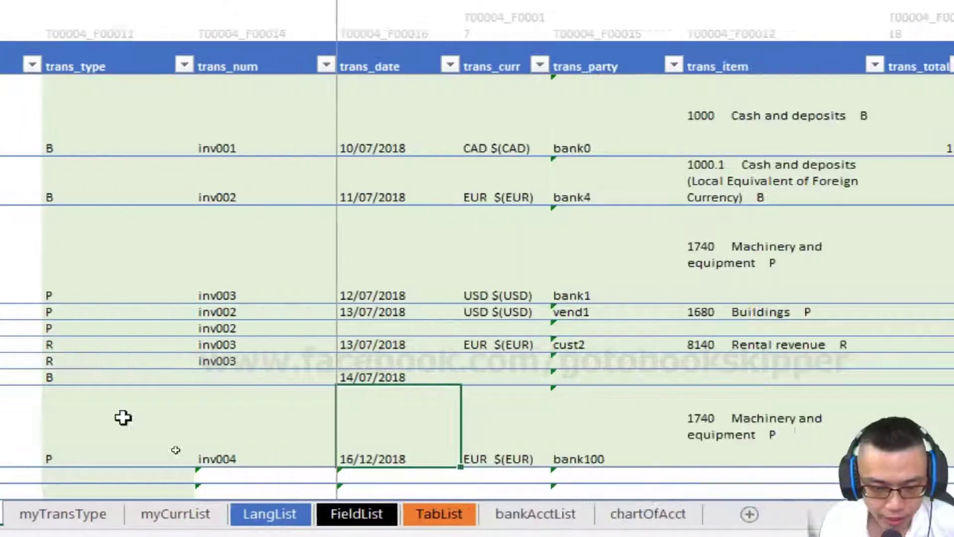
{"action": "left_click", "coordinate": [123, 417]}
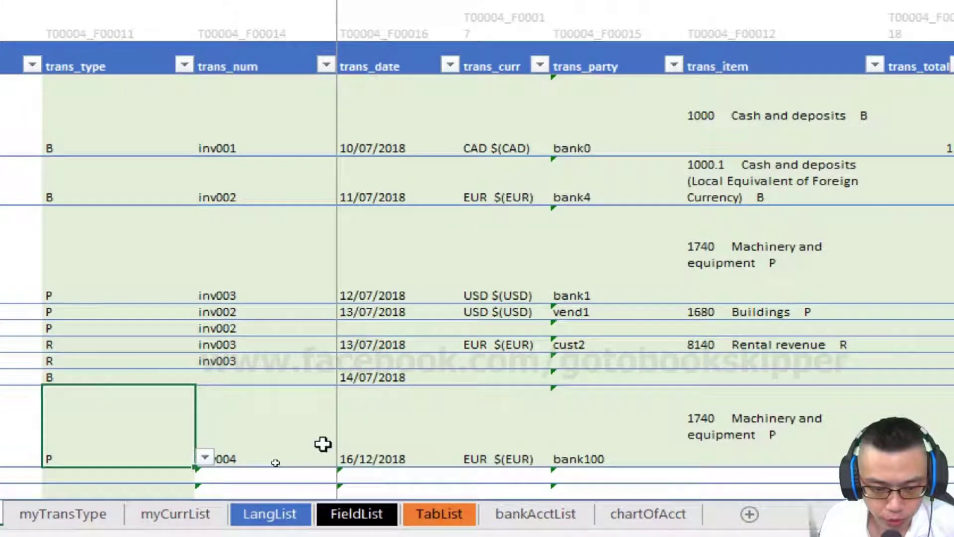
{"action": "left_click", "coordinate": [322, 444]}
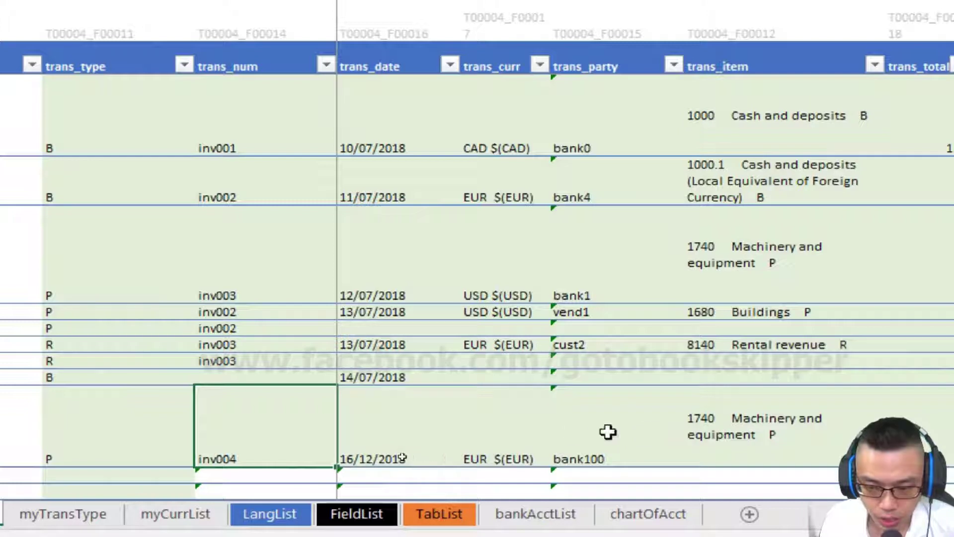
{"action": "left_click", "coordinate": [519, 432]}
{"action": "left_click", "coordinate": [626, 429]}
{"action": "scroll", "coordinate": [834, 407], "scroll_direction": "right", "scroll_amount": 5}
{"action": "left_click", "coordinate": [119, 437]}
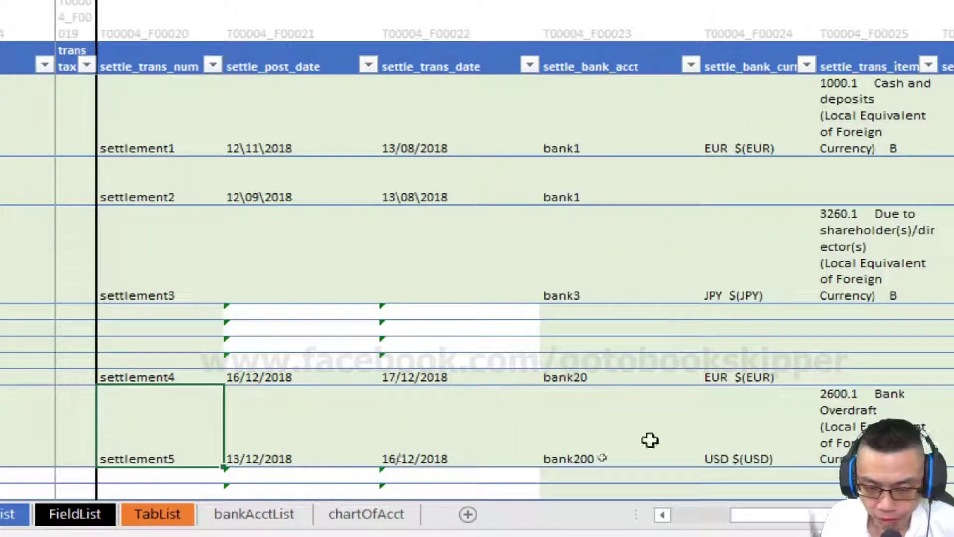
{"action": "left_click", "coordinate": [796, 428]}
For journal entry I0009, enter a settlement amount of 4500 and a payment amount in invoice currency of 5000.
{"action": "scroll", "coordinate": [779, 398], "scroll_direction": "down", "scroll_amount": 1}
{"action": "left_click", "coordinate": [834, 298]}
{"action": "scroll", "coordinate": [365, 238], "scroll_direction": "right", "scroll_amount": 3}
{"action": "type", "text": "4500"}
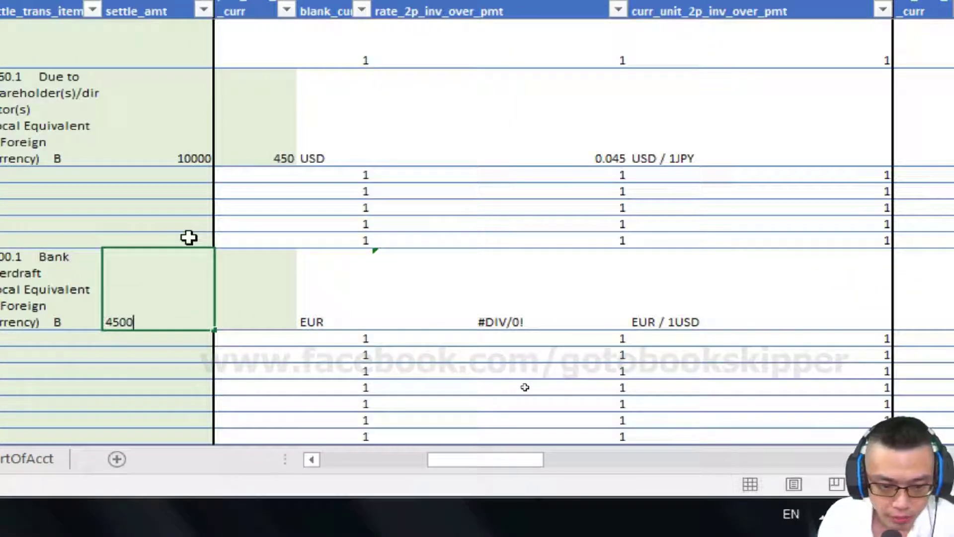
{"action": "key", "text": "Tab"}
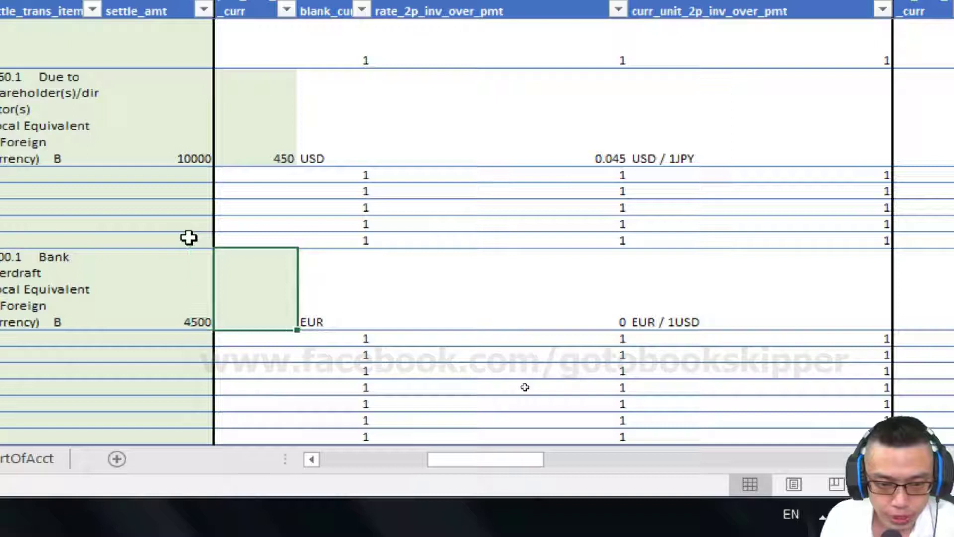
{"action": "type", "text": "500"}
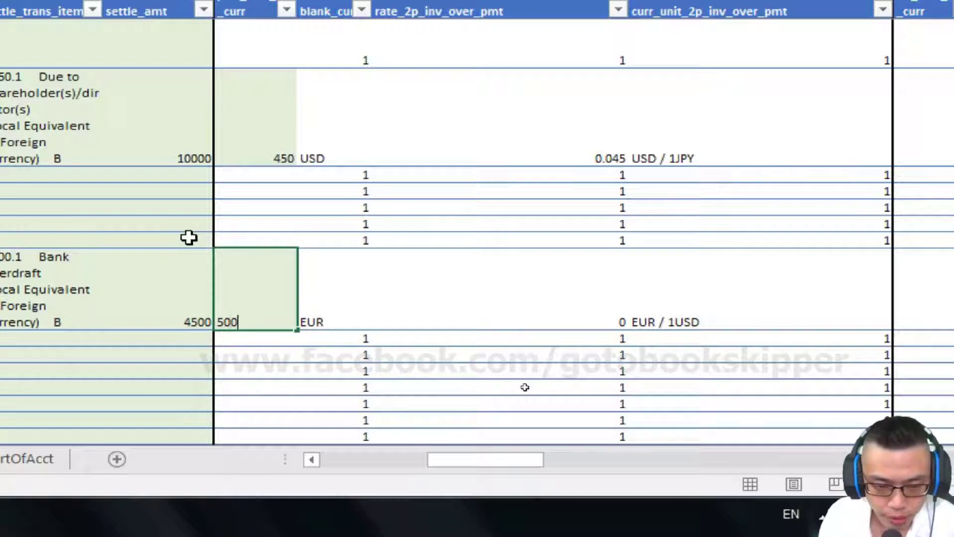
{"action": "type", "text": "0"}
{"action": "left_click", "coordinate": [419, 320]}
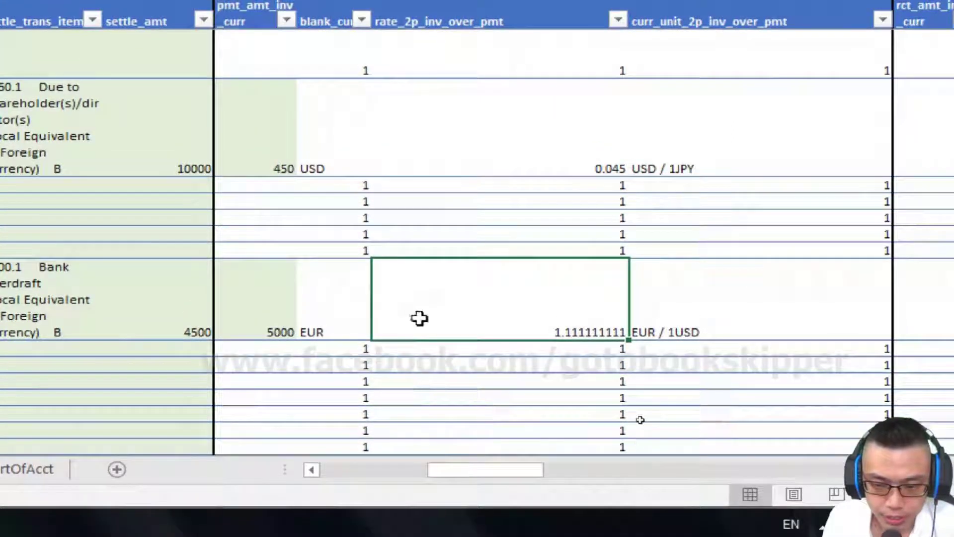
Change the settlement bank currency of journal entry I0009 to EUR $(EUR) and go to its payment amount in invoice currency.
{"action": "left_click", "coordinate": [32, 297]}
{"action": "key", "text": "Left"}
{"action": "key", "text": "Left"}
{"action": "key", "text": "Left"}
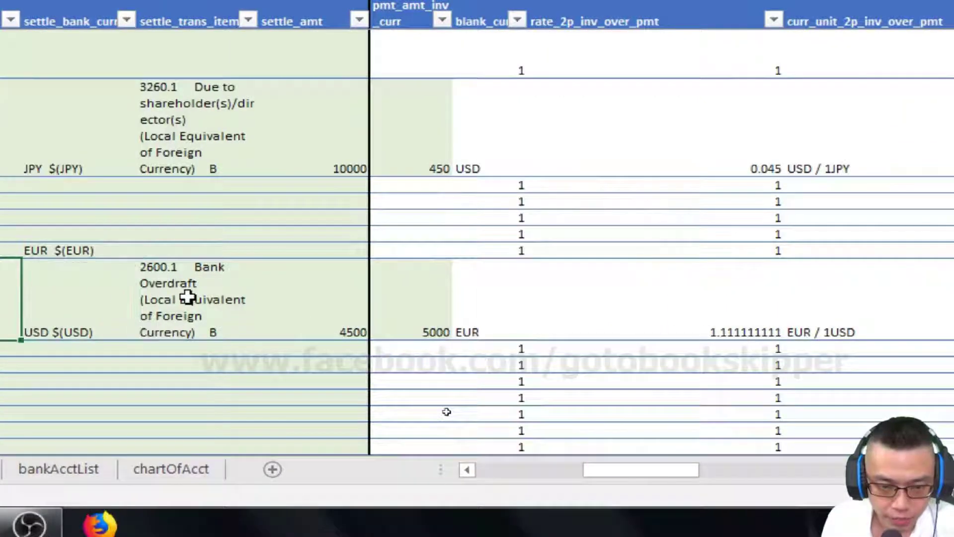
{"action": "key", "text": "Right"}
{"action": "key", "text": "Right"}
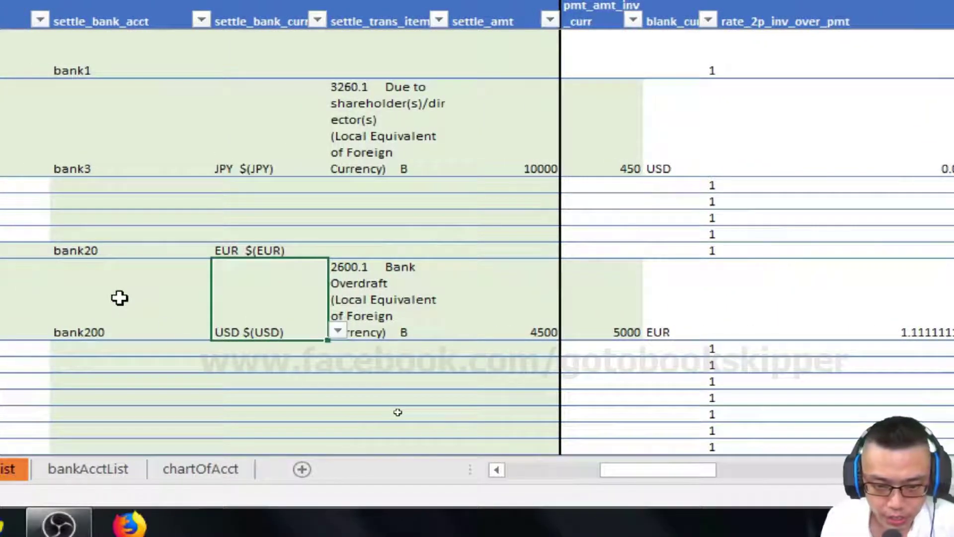
{"action": "left_click", "coordinate": [337, 330]}
{"action": "key", "text": "Up"}
{"action": "key", "text": "Return"}
{"action": "key", "text": "Right"}
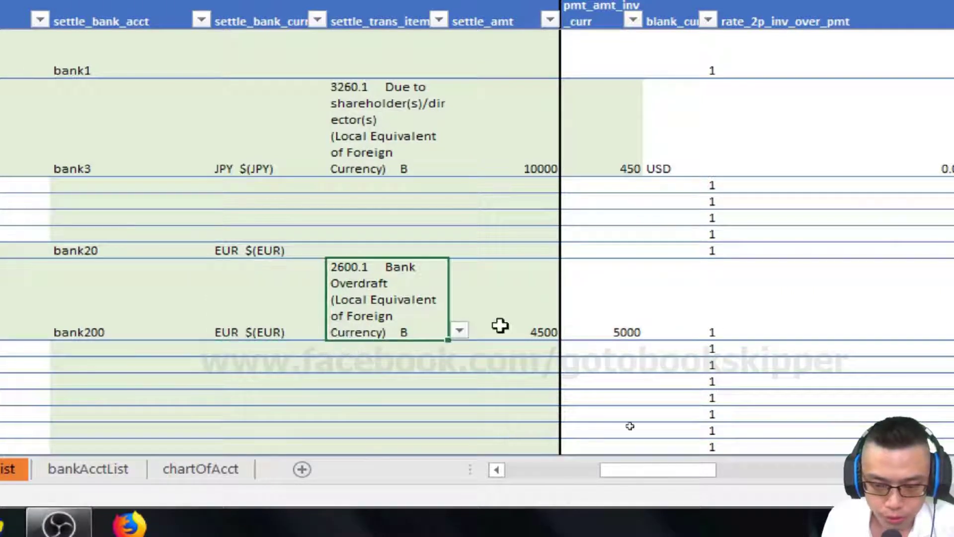
{"action": "key", "text": "Right"}
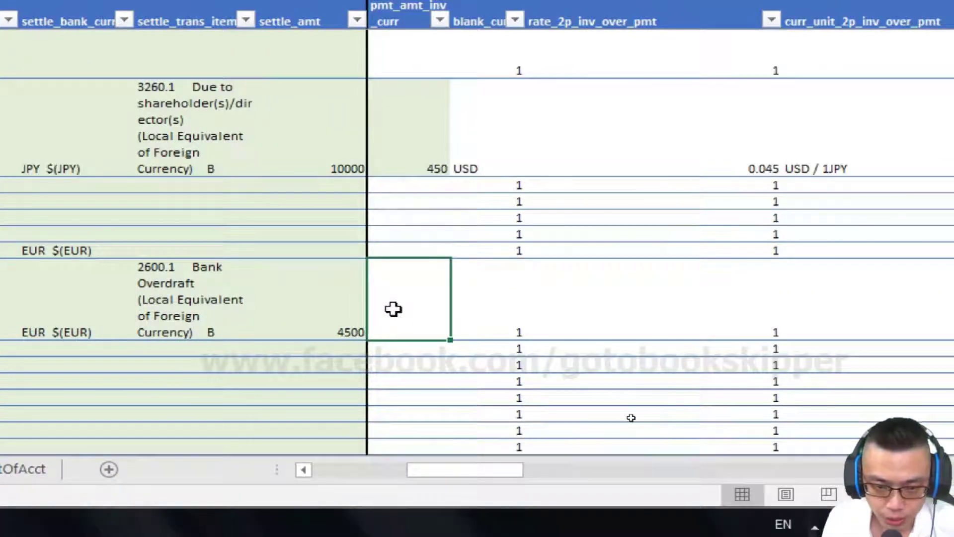
Set I0009's settlement bank currency back to USD $(USD) and enter 5000 as the payment in invoice currency.
{"action": "key", "text": "Left"}
{"action": "key", "text": "Left"}
{"action": "key", "text": "Left"}
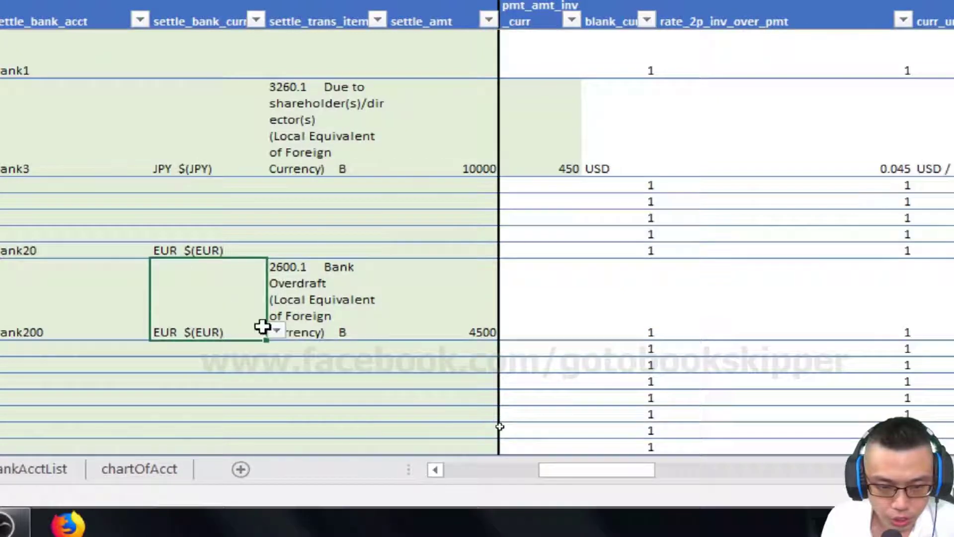
{"action": "left_click", "coordinate": [276, 331]}
{"action": "key", "text": "Down"}
{"action": "key", "text": "Return"}
{"action": "key", "text": "Right"}
{"action": "key", "text": "Right"}
{"action": "key", "text": "Right"}
{"action": "type", "text": "5000"}
{"action": "key", "text": "Right"}
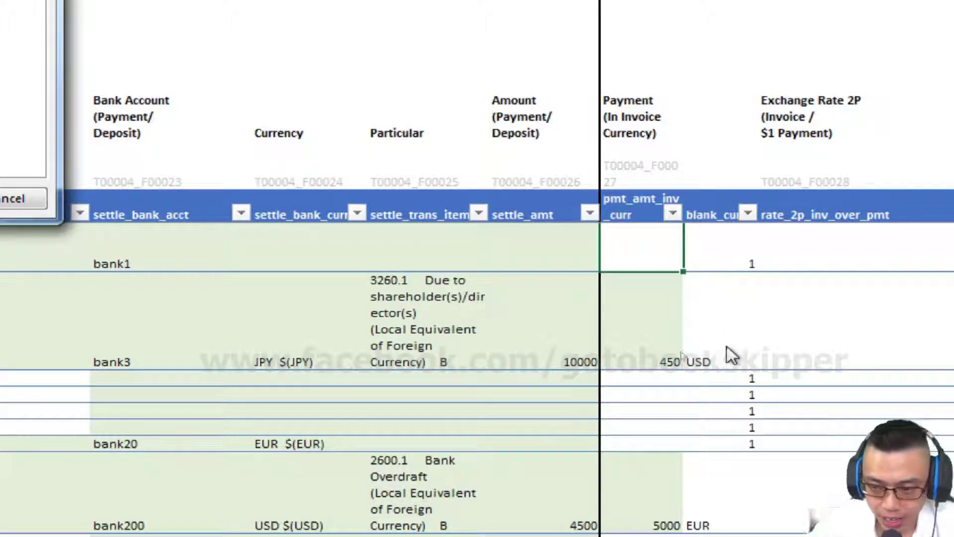
Try to enter the text "abd" as I0009's payment amount in invoice currency to test the cell's data validation.
{"action": "scroll", "coordinate": [728, 356], "scroll_direction": "down", "scroll_amount": 1}
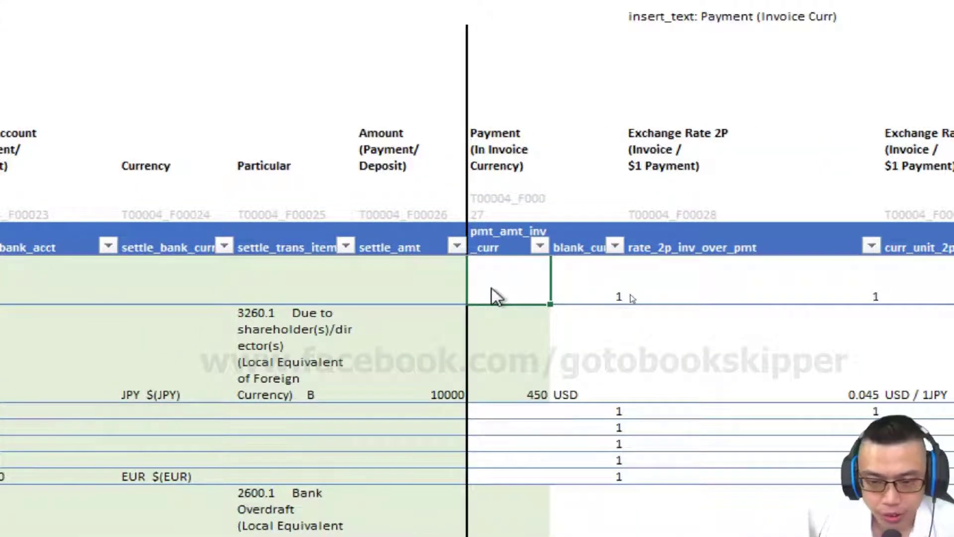
{"action": "key", "text": "Escape"}
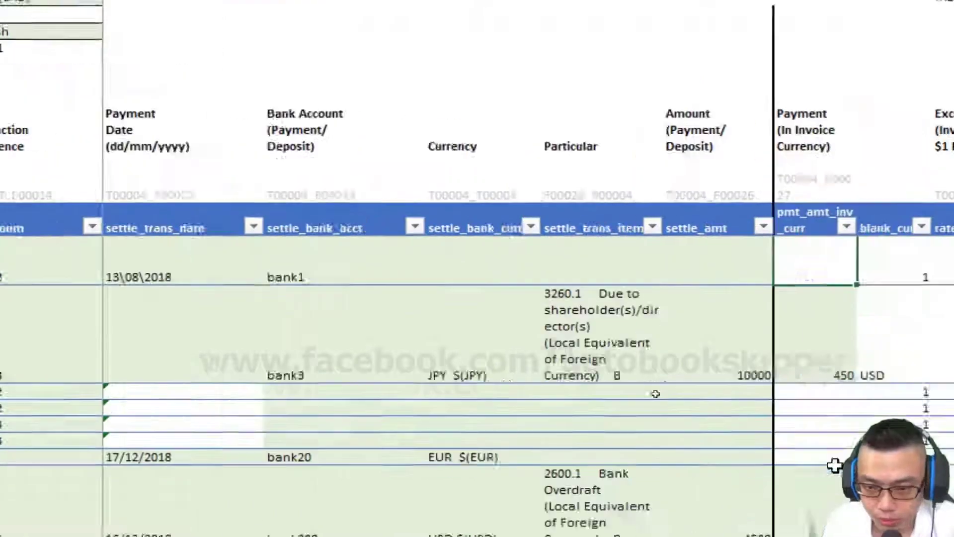
{"action": "left_click", "coordinate": [844, 534]}
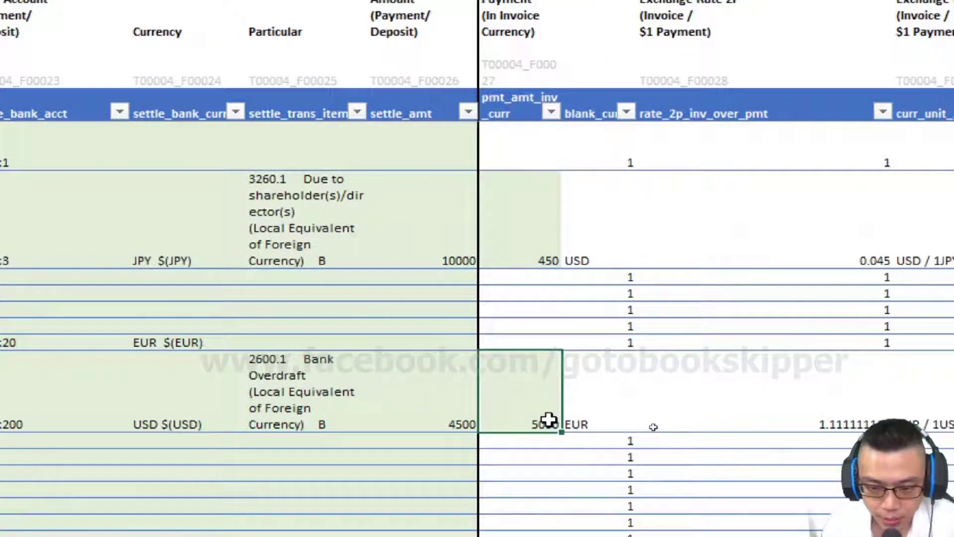
{"action": "type", "text": "abd"}
{"action": "key", "text": "Return"}
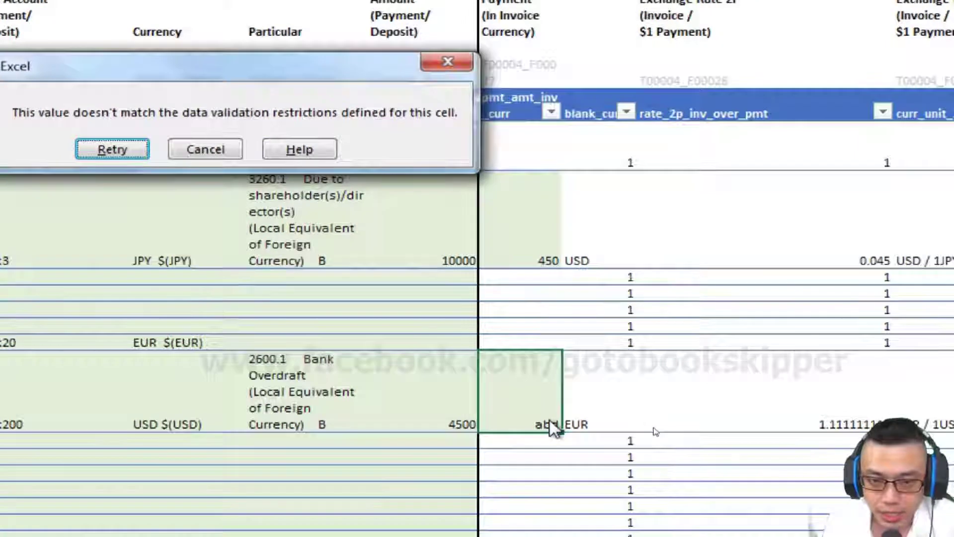
{"action": "key", "text": "Escape"}
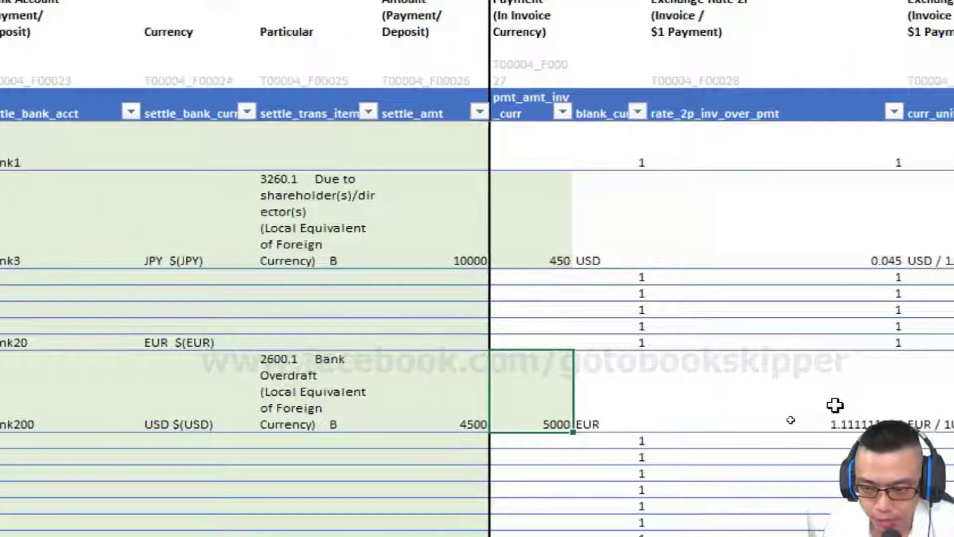
Inspect the formula of the conditional formatting rule applied to the payment column R8:R34.
{"action": "left_click", "coordinate": [787, 396]}
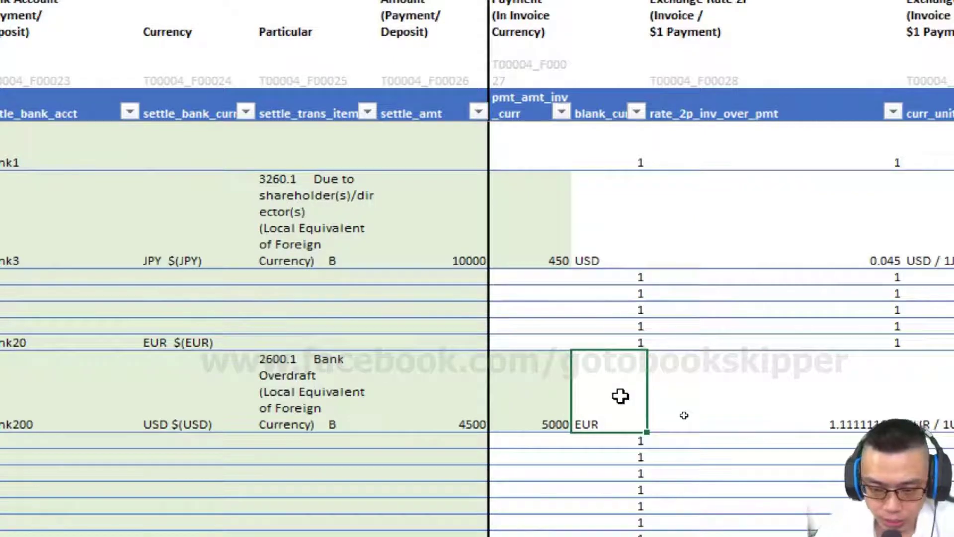
{"action": "left_click", "coordinate": [541, 144]}
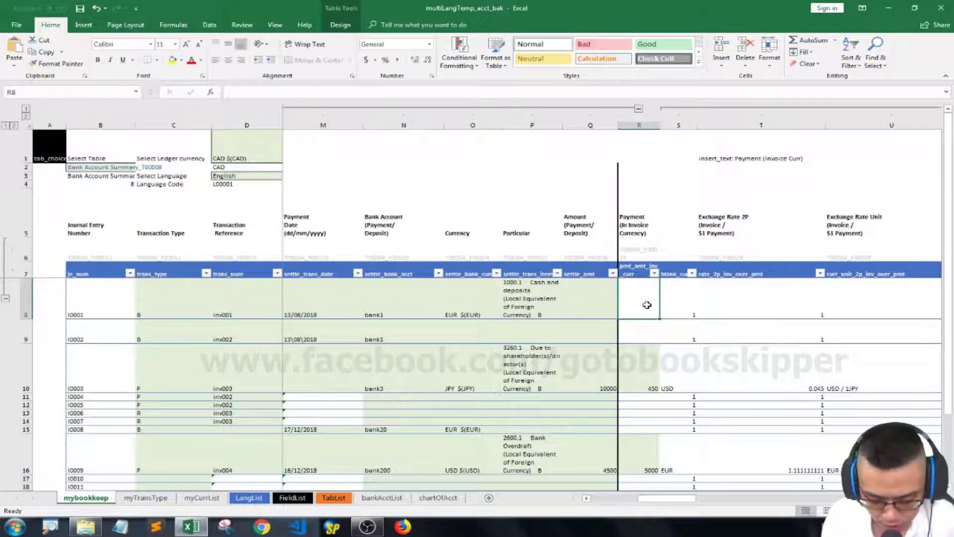
{"action": "key", "text": "h"}
{"action": "key", "text": "l"}
{"action": "key", "text": "r"}
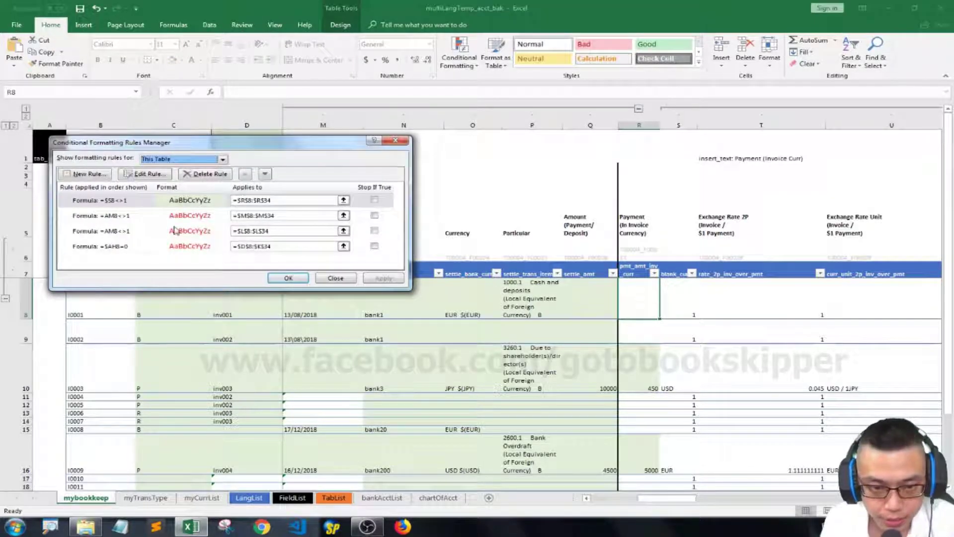
{"action": "left_click", "coordinate": [149, 196]}
{"action": "left_click", "coordinate": [146, 174]}
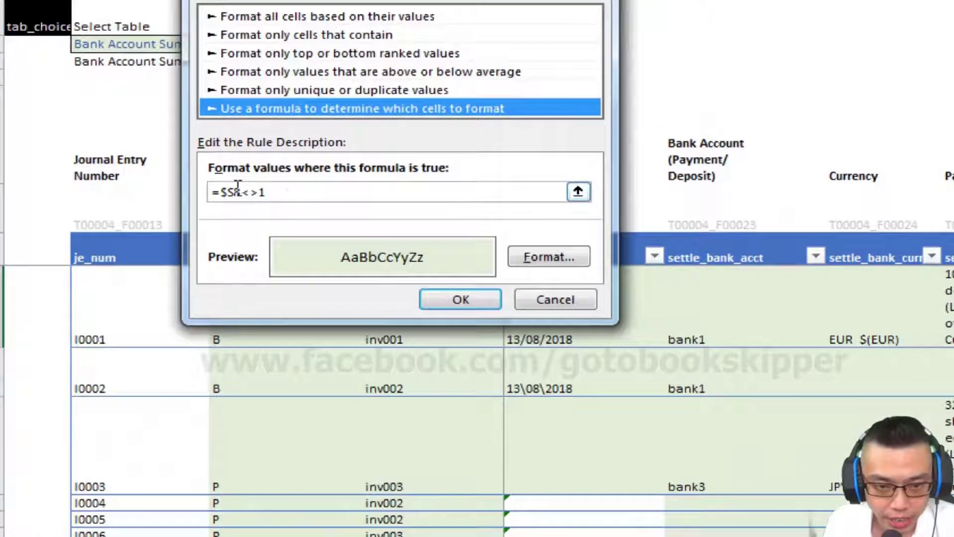
{"action": "left_click", "coordinate": [227, 192]}
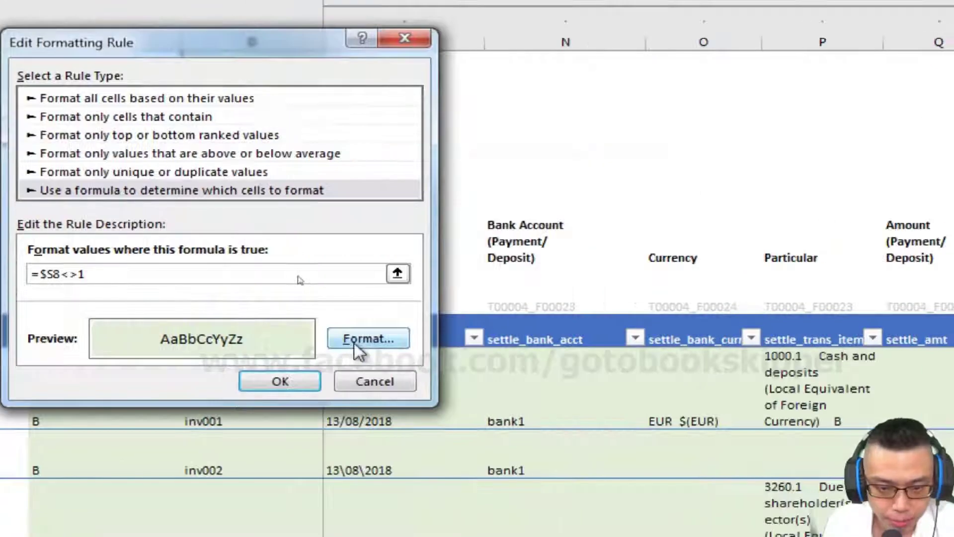
Inspect the fill colour used by the payment column's formatting rule and close the rule settings without changes.
{"action": "left_click", "coordinate": [607, 340]}
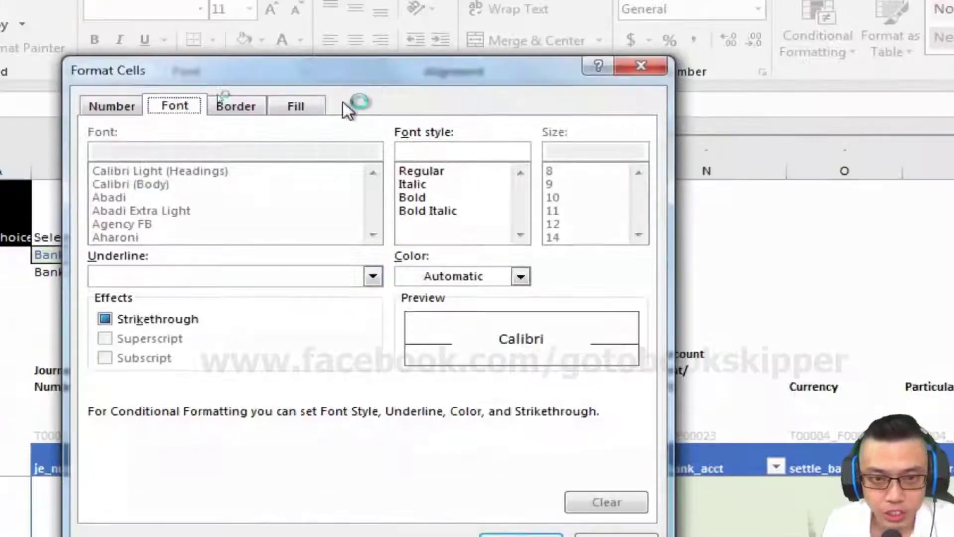
{"action": "left_click", "coordinate": [321, 110]}
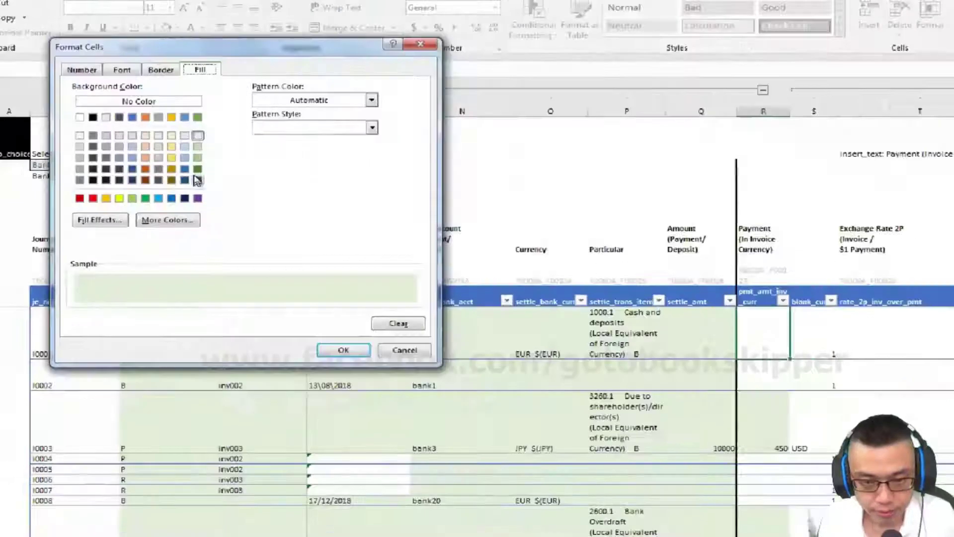
{"action": "key", "text": "Escape"}
{"action": "key", "text": "Escape"}
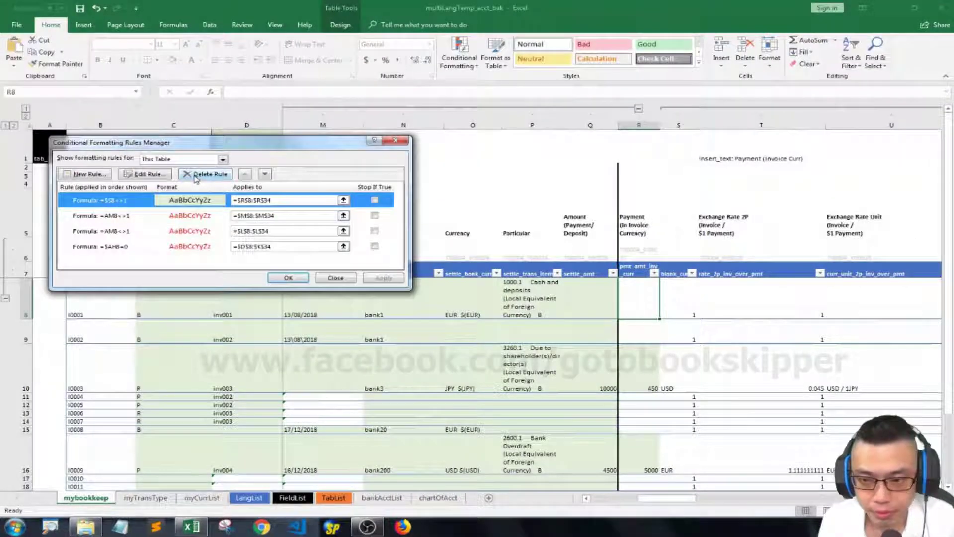
{"action": "key", "text": "Escape"}
Undo the last change to the transaction currency in cell F8.
{"action": "key", "text": "ctrl+z"}
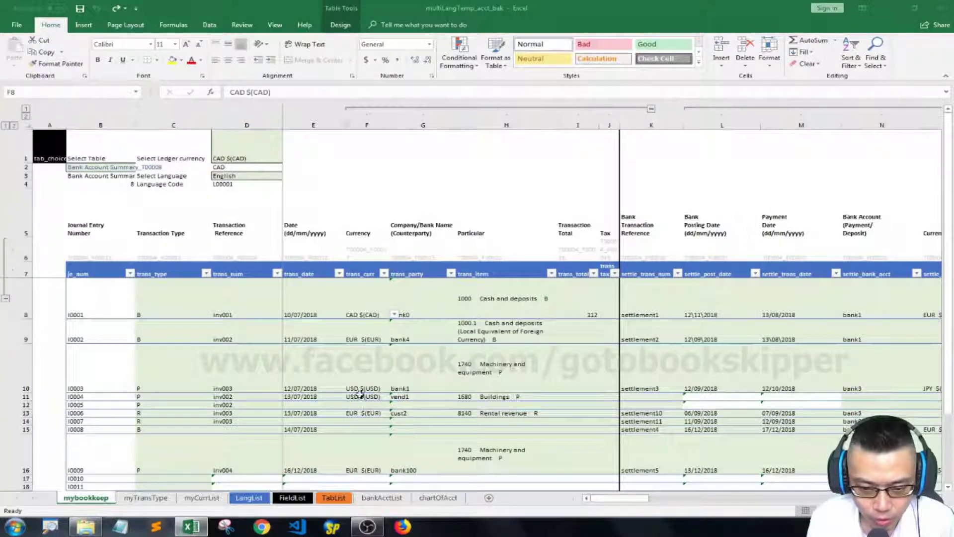
Compare the two inv002 rows, I0004 and I0005, across transaction reference, date, currency, counterparty and particular.
{"action": "left_click", "coordinate": [362, 404]}
{"action": "left_click", "coordinate": [361, 395]}
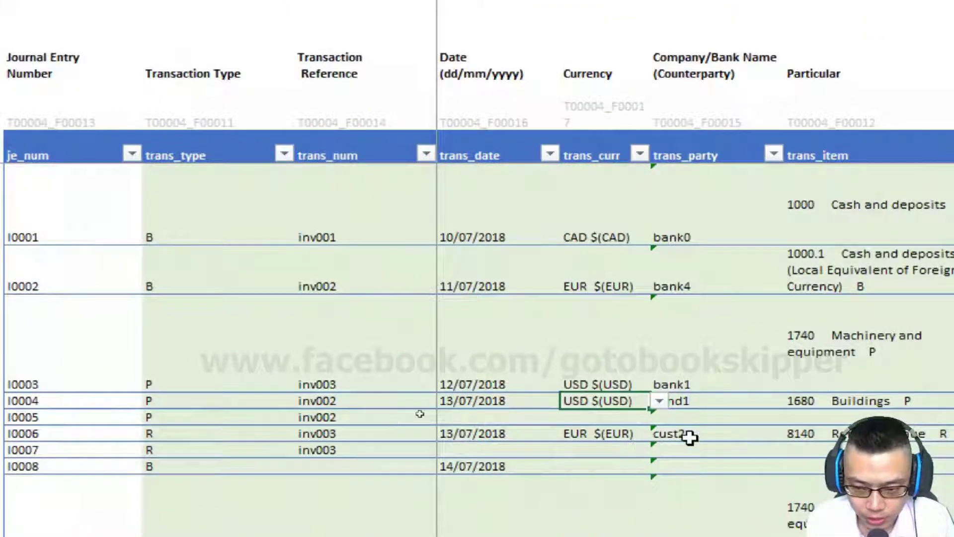
{"action": "left_click", "coordinate": [646, 421]}
{"action": "left_click", "coordinate": [322, 402]}
{"action": "key", "text": "Down"}
{"action": "key", "text": "Up"}
{"action": "key", "text": "Down"}
{"action": "key", "text": "Right"}
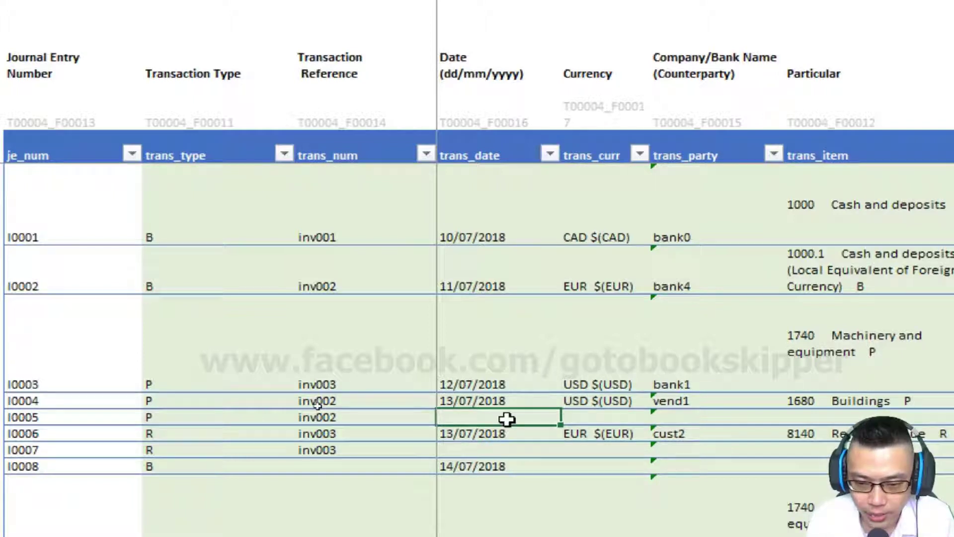
{"action": "key", "text": "Return"}
{"action": "key", "text": "Return"}
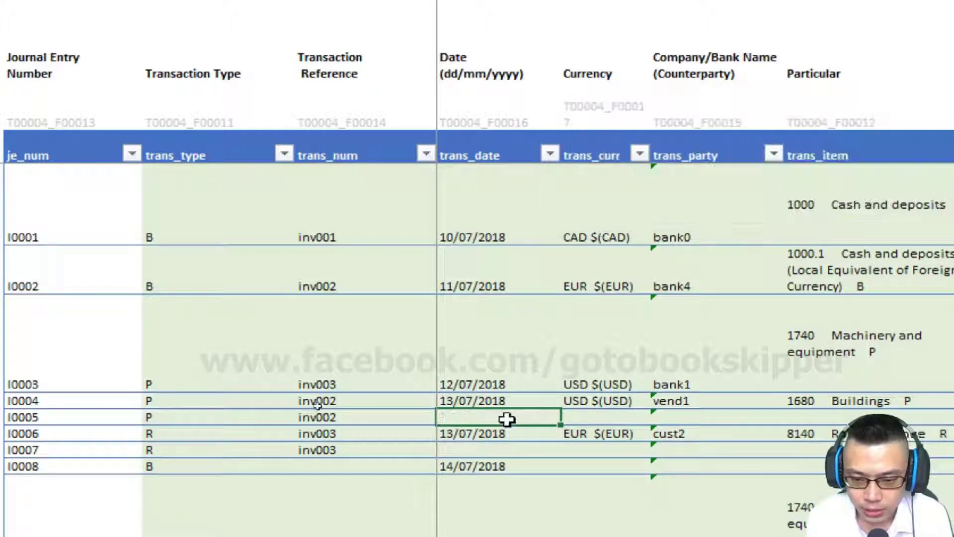
{"action": "key", "text": "Right"}
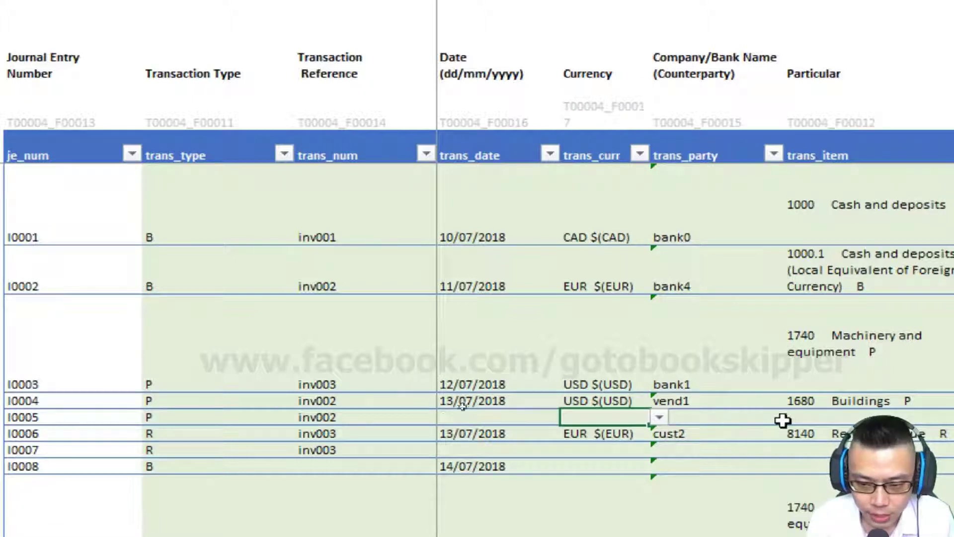
{"action": "key", "text": "Right"}
{"action": "key", "text": "Right"}
{"action": "key", "text": "Right"}
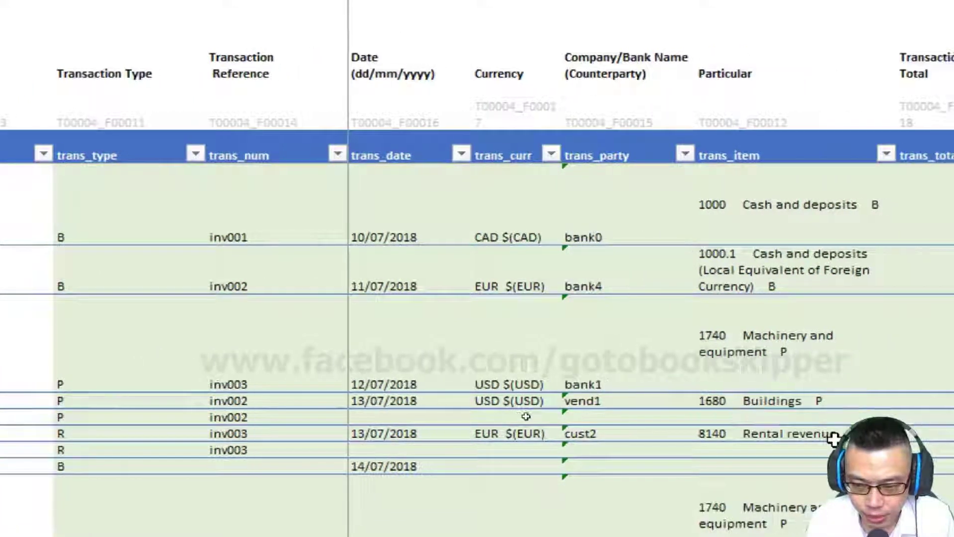
Examine the settlement amount, invoice-currency payment and exchange rate cells of the second inv002 row.
{"action": "key", "text": "Right"}
{"action": "key", "text": "Right"}
{"action": "key", "text": "Right"}
{"action": "key", "text": "Right"}
{"action": "key", "text": "Right"}
{"action": "key", "text": "Right"}
{"action": "key", "text": "Right"}
{"action": "key", "text": "Right"}
{"action": "key", "text": "Right"}
{"action": "key", "text": "Right"}
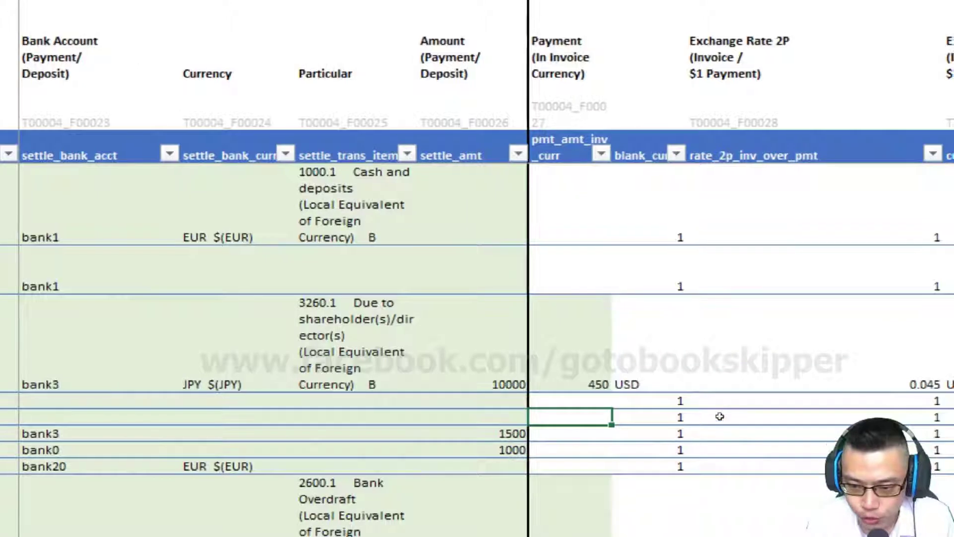
{"action": "key", "text": "Right"}
{"action": "key", "text": "Right"}
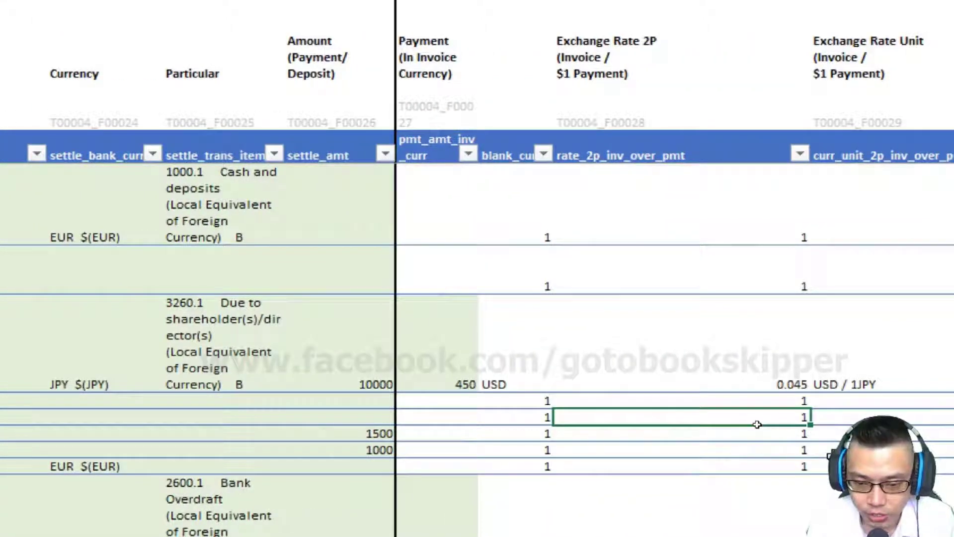
{"action": "key", "text": "Left"}
{"action": "key", "text": "Left"}
{"action": "key", "text": "Left"}
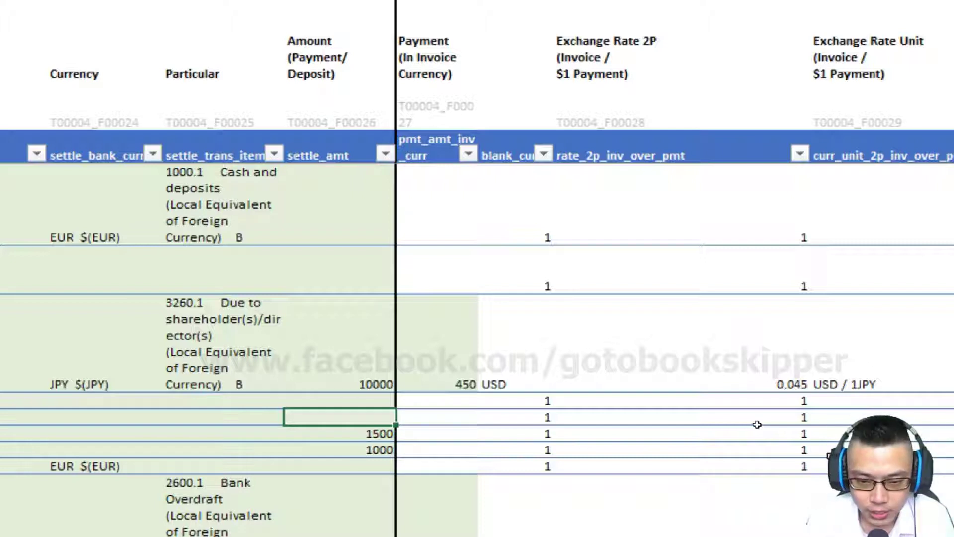
Try to enter settlement5 as the bank transaction reference of the first inv002 row.
{"action": "key", "text": "Up"}
{"action": "scroll", "coordinate": [120, 423], "scroll_direction": "left", "scroll_amount": 5}
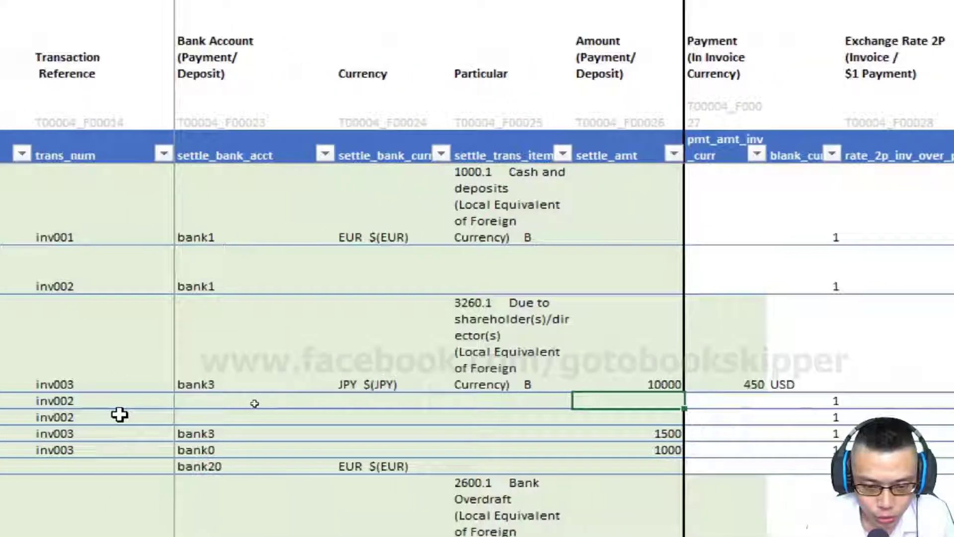
{"action": "scroll", "coordinate": [120, 410], "scroll_direction": "left", "scroll_amount": 3}
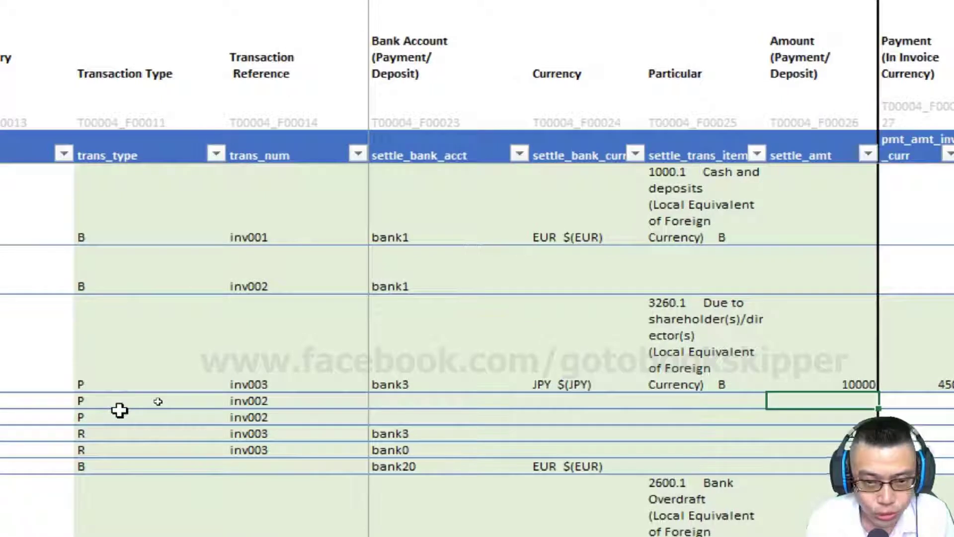
{"action": "left_click", "coordinate": [428, 403]}
{"action": "key", "text": "Left"}
{"action": "key", "text": "Left"}
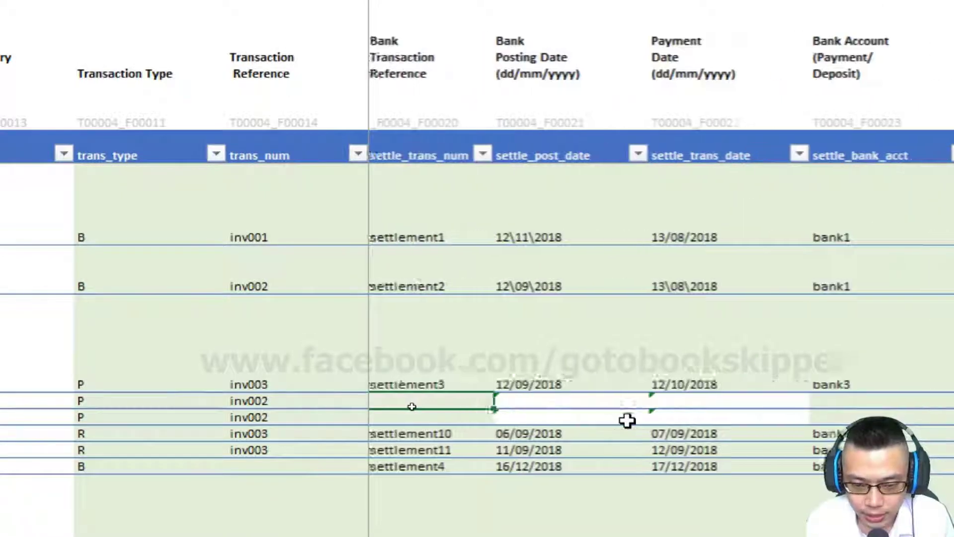
{"action": "key", "text": "F2"}
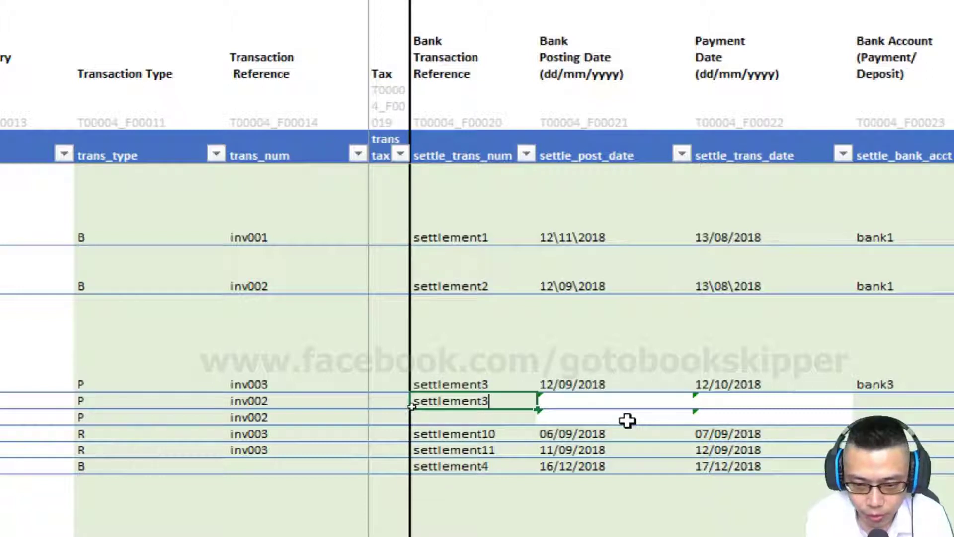
{"action": "type", "text": "settlement5"}
{"action": "key", "text": "Return"}
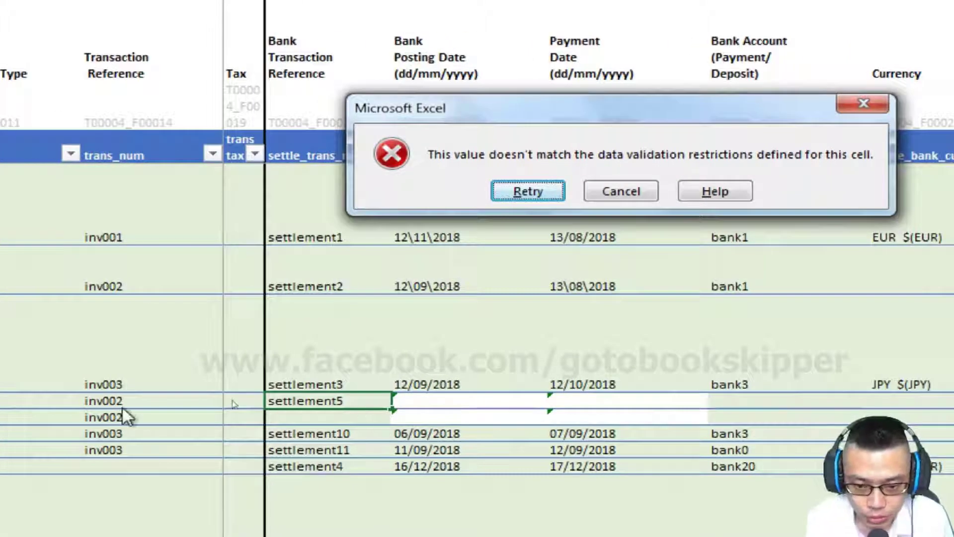
{"action": "key", "text": "Return"}
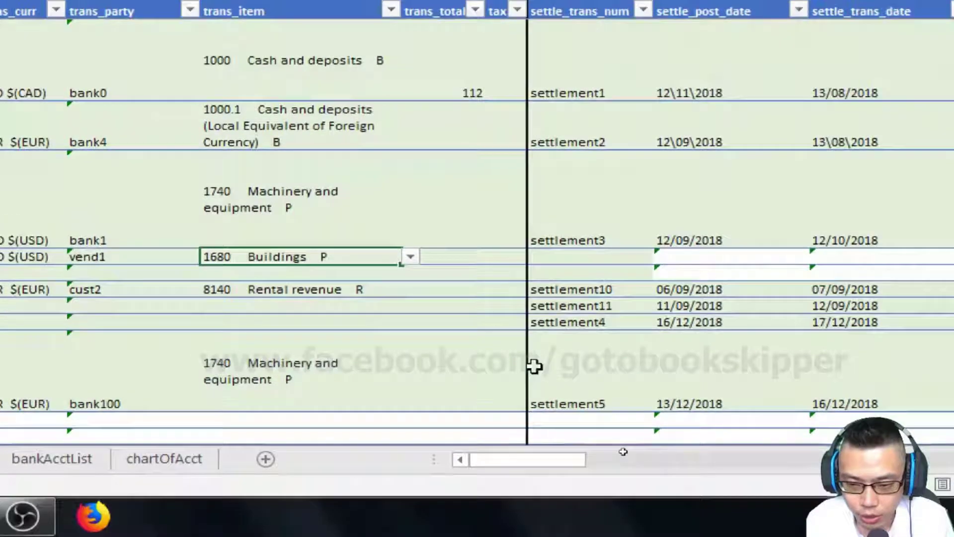
Enter settlement6 and settlement7 as the two inv002 rows' bank references and copy the settlement3 row's posting and payment dates into both rows.
{"action": "double_click", "coordinate": [590, 256]}
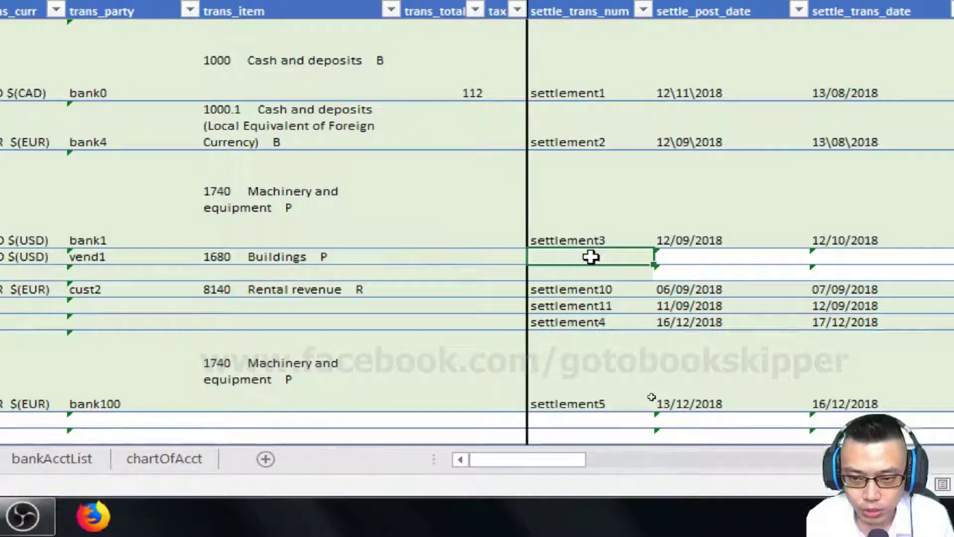
{"action": "type", "text": "settlement6"}
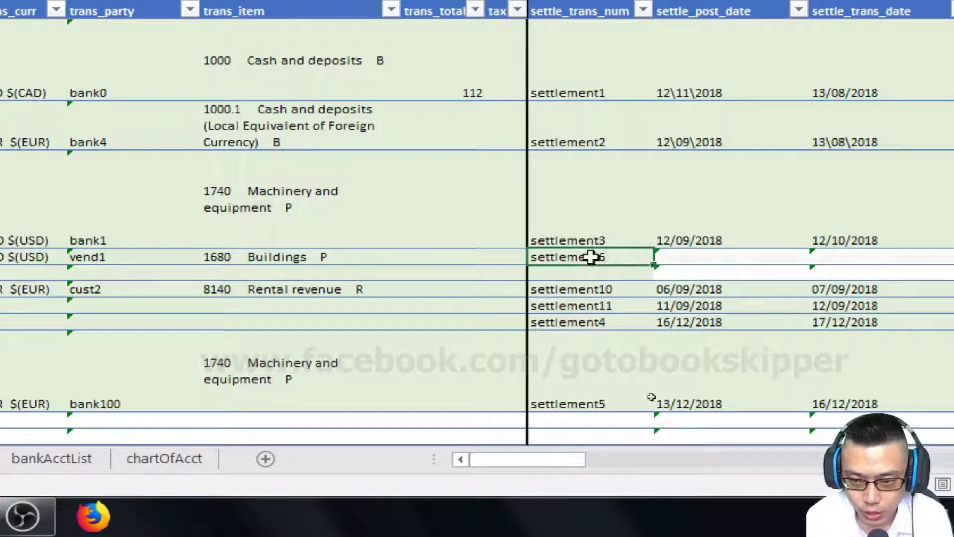
{"action": "key", "text": "Return"}
{"action": "type", "text": "settlement7"}
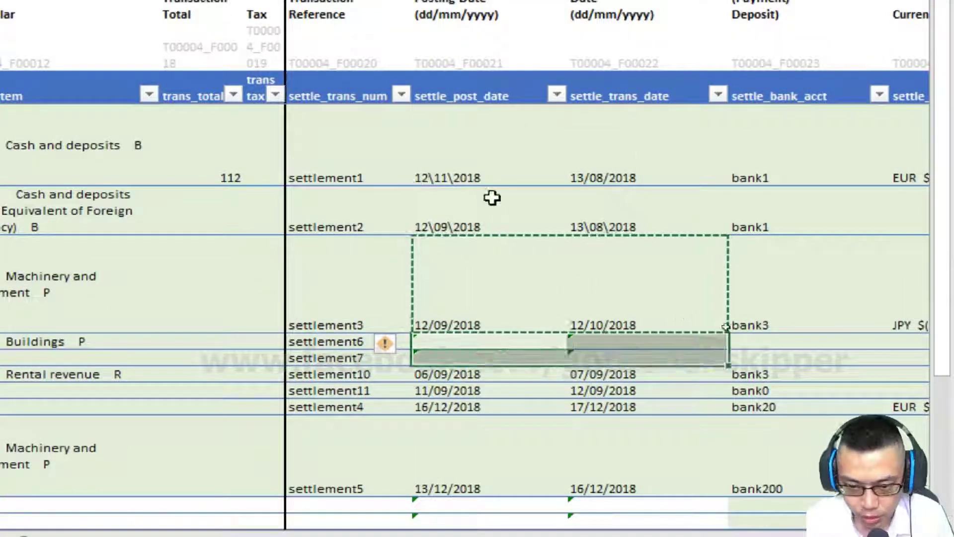
{"action": "right_click", "coordinate": [481, 342]}
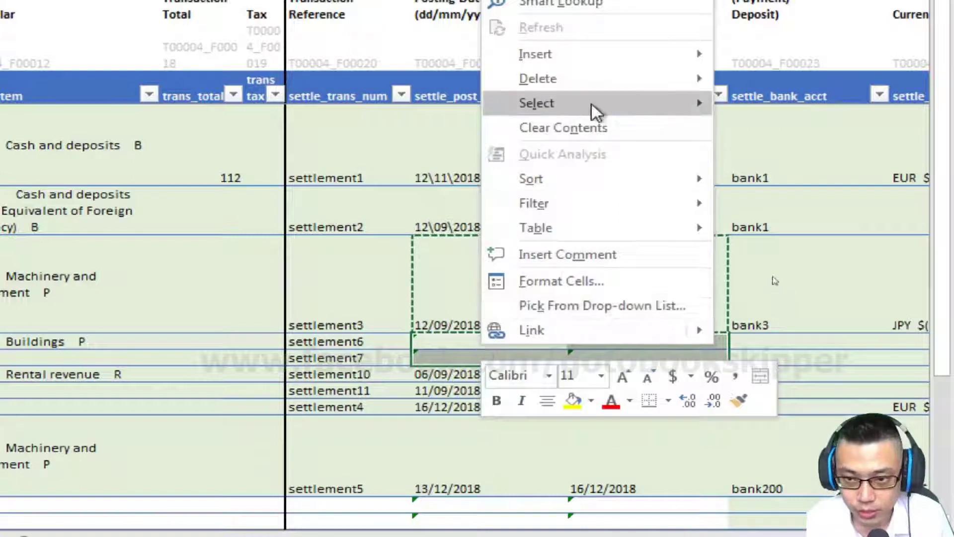
{"action": "left_click", "coordinate": [564, 64]}
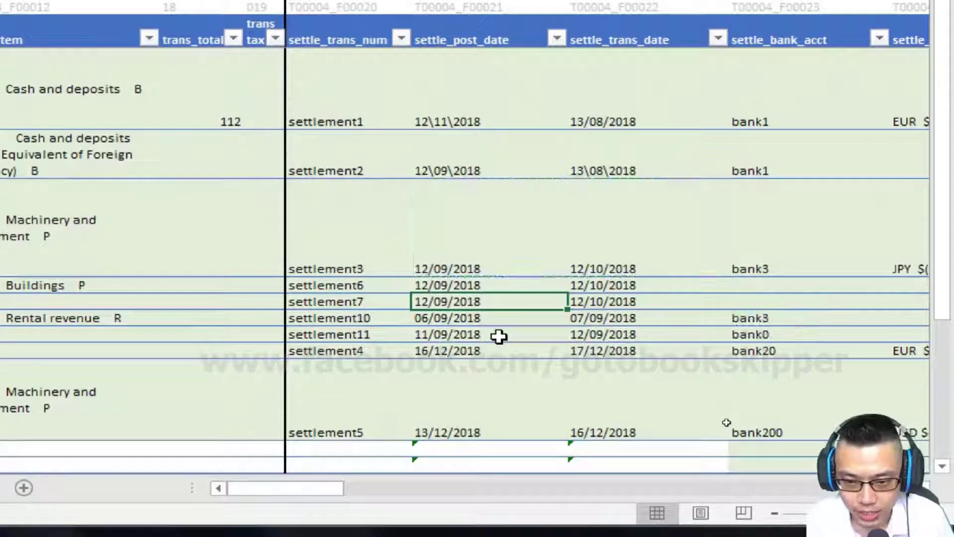
Check the transaction currency cells of the settlement6 and settlement7 rows.
{"action": "key", "text": "Up"}
{"action": "key", "text": "Right"}
{"action": "key", "text": "Right"}
{"action": "key", "text": "Right"}
{"action": "key", "text": "Right"}
{"action": "key", "text": "Left"}
{"action": "key", "text": "Left"}
{"action": "key", "text": "Left"}
{"action": "key", "text": "Left"}
{"action": "key", "text": "Left"}
{"action": "key", "text": "Left"}
{"action": "key", "text": "Left"}
{"action": "key", "text": "Left"}
{"action": "key", "text": "Left"}
{"action": "key", "text": "Left"}
{"action": "key", "text": "Left"}
{"action": "key", "text": "Left"}
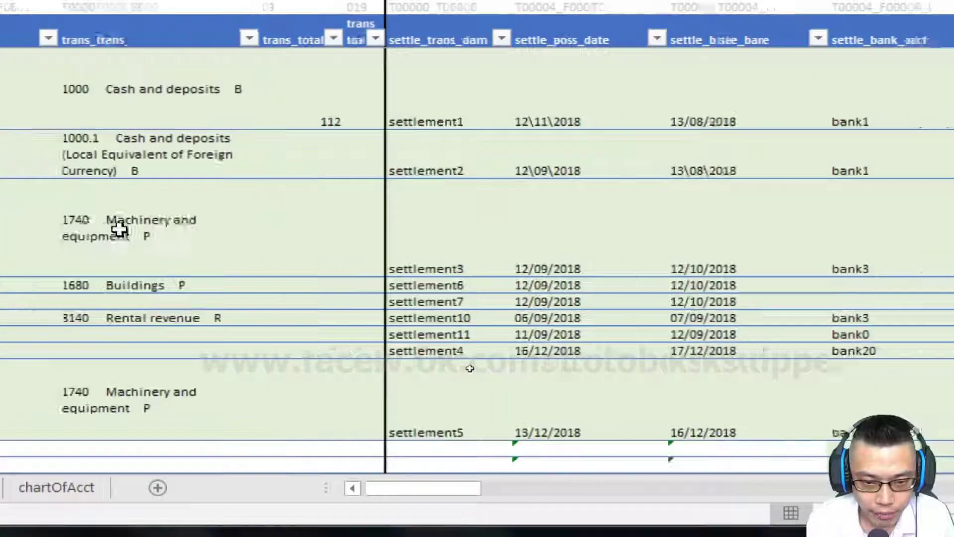
{"action": "key", "text": "Left"}
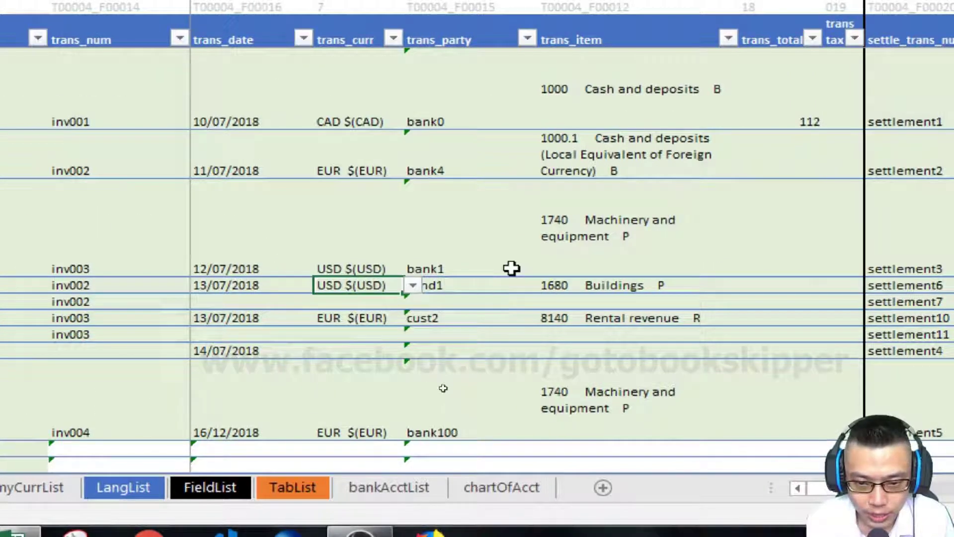
{"action": "key", "text": "Down"}
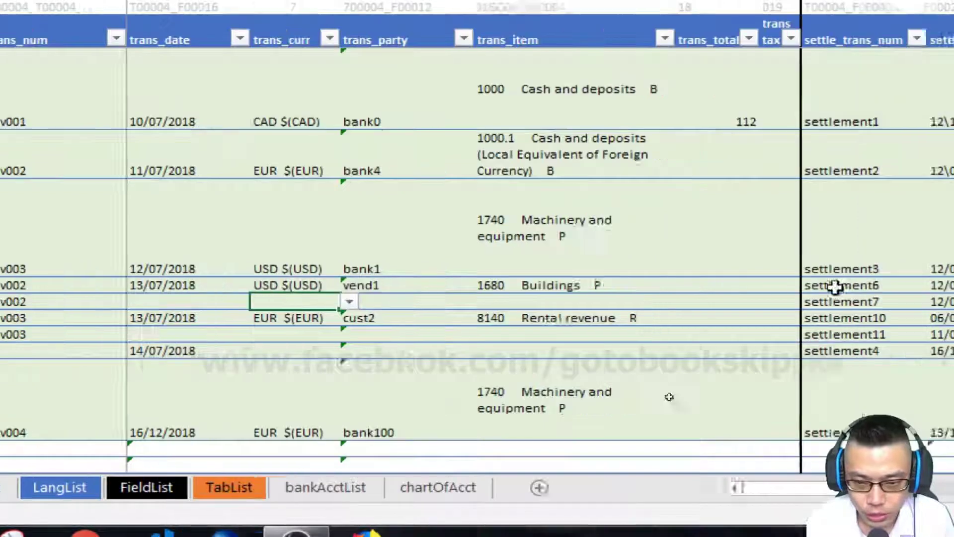
Enter bank3 as the settlement bank account in both the settlement6 and settlement7 rows.
{"action": "left_click", "coordinate": [758, 282]}
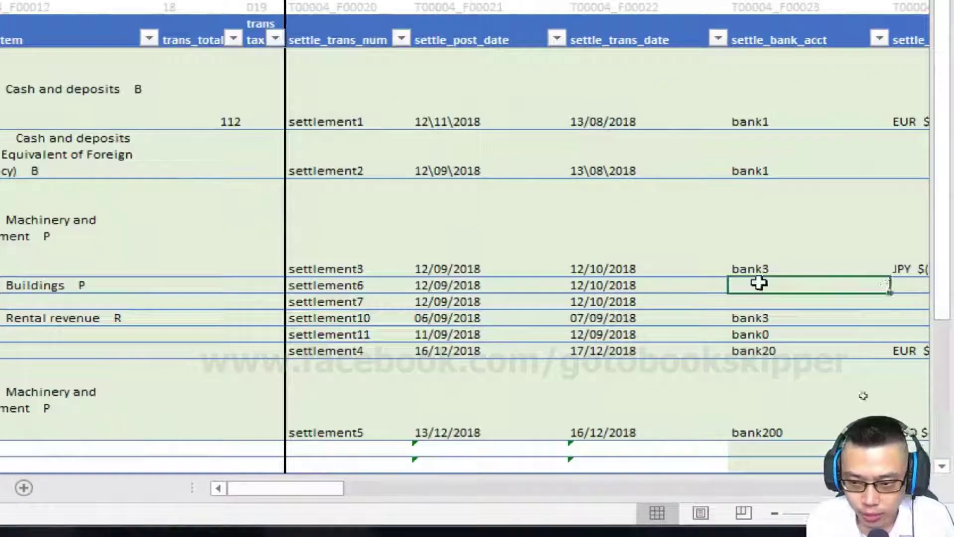
{"action": "scroll", "coordinate": [758, 282], "scroll_direction": "right", "scroll_amount": 2}
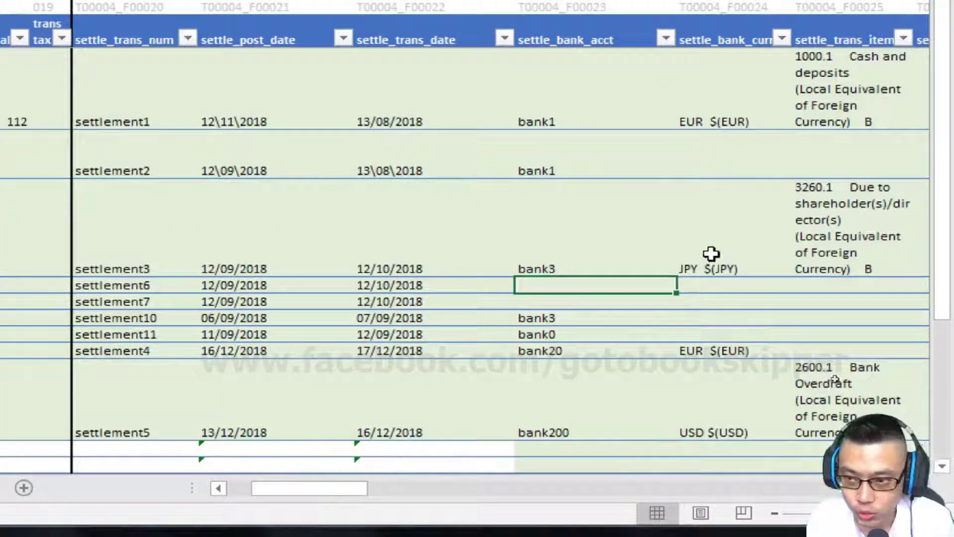
{"action": "type", "text": "ban"}
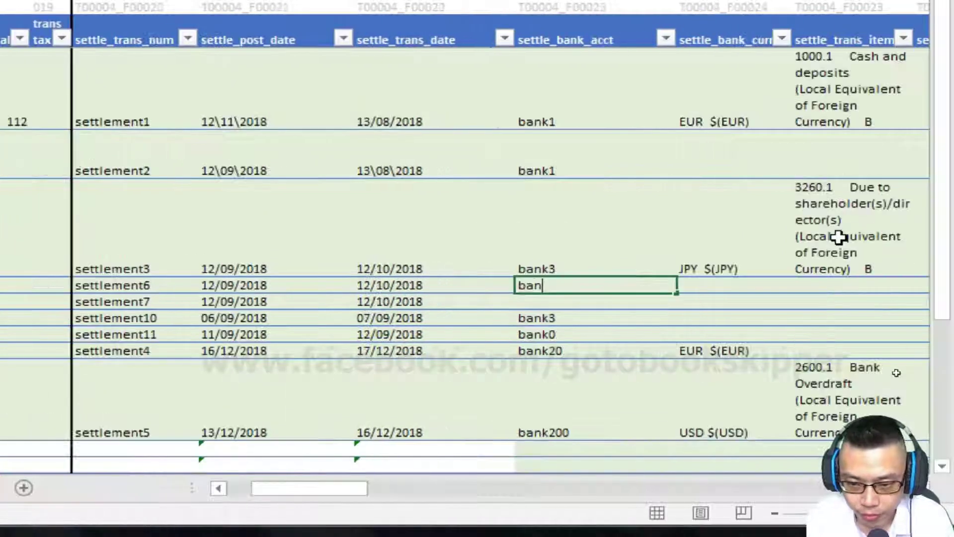
{"action": "key", "text": "Right"}
{"action": "key", "text": "Left"}
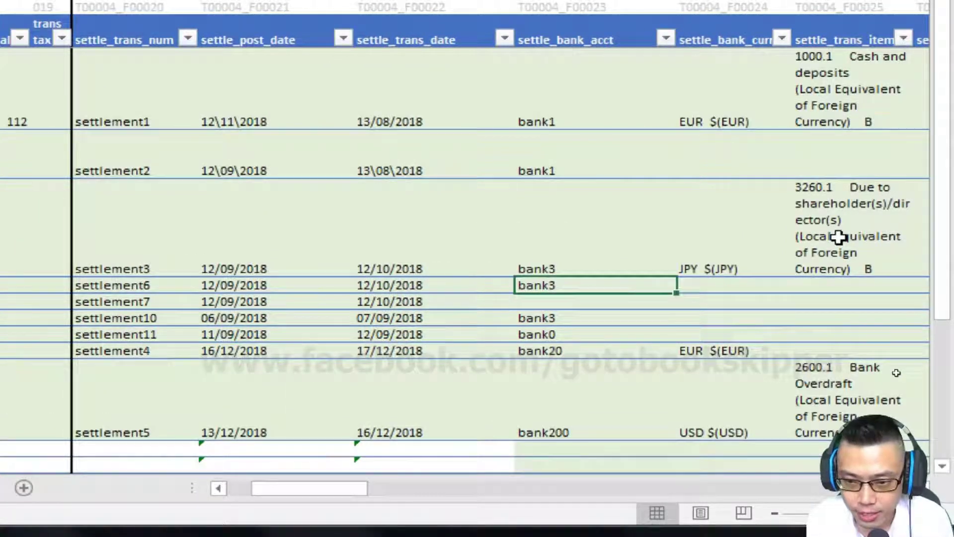
{"action": "key", "text": "Down"}
{"action": "type", "text": "bank3"}
{"action": "key", "text": "Right"}
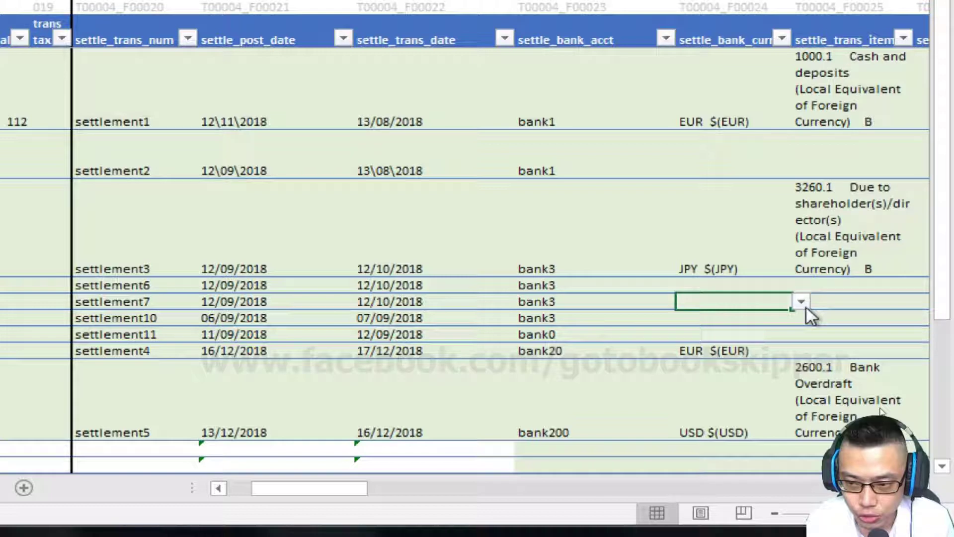
Set the settlement6 row's settlement amount to 1500 and its payment in invoice currency to 200.
{"action": "left_click", "coordinate": [791, 289]}
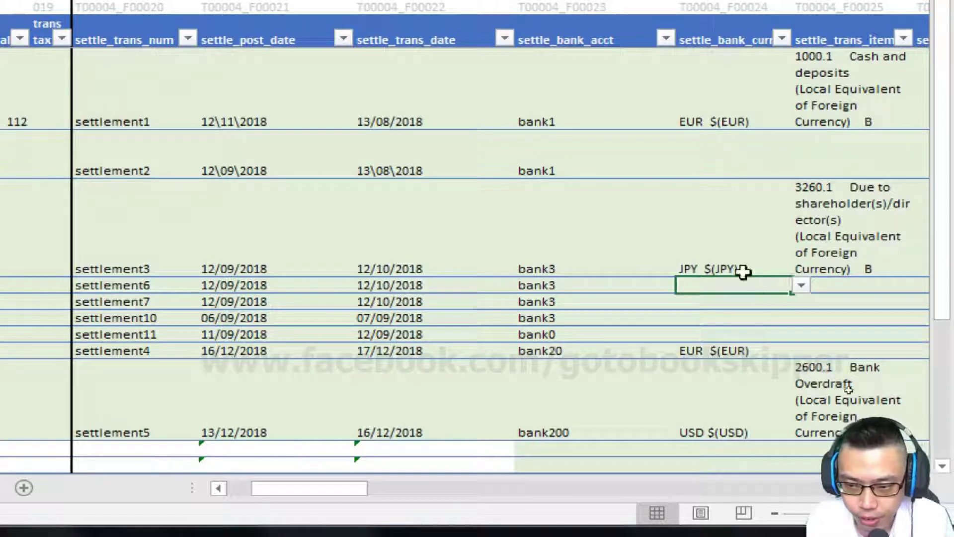
{"action": "key", "text": "Right"}
{"action": "key", "text": "Right"}
{"action": "key", "text": "Right"}
{"action": "key", "text": "Right"}
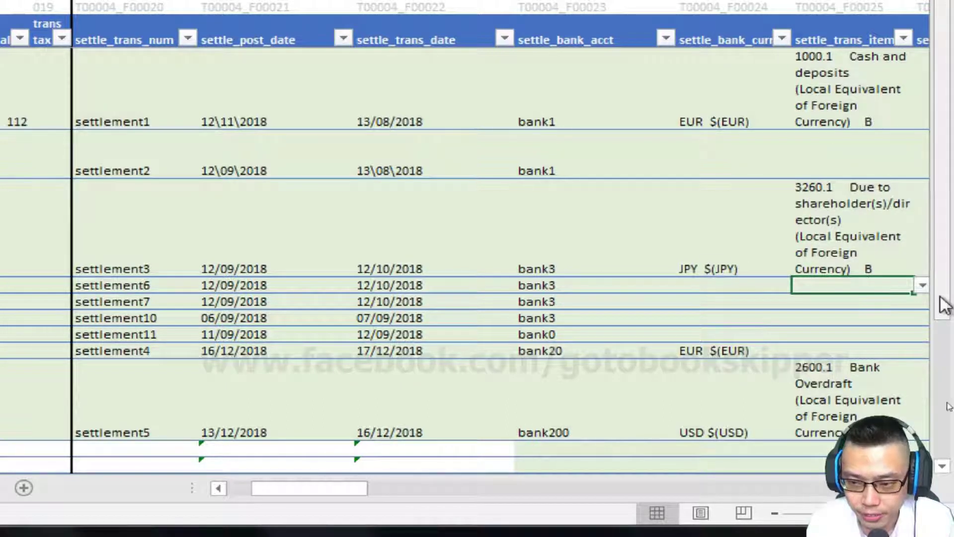
{"action": "key", "text": "Right"}
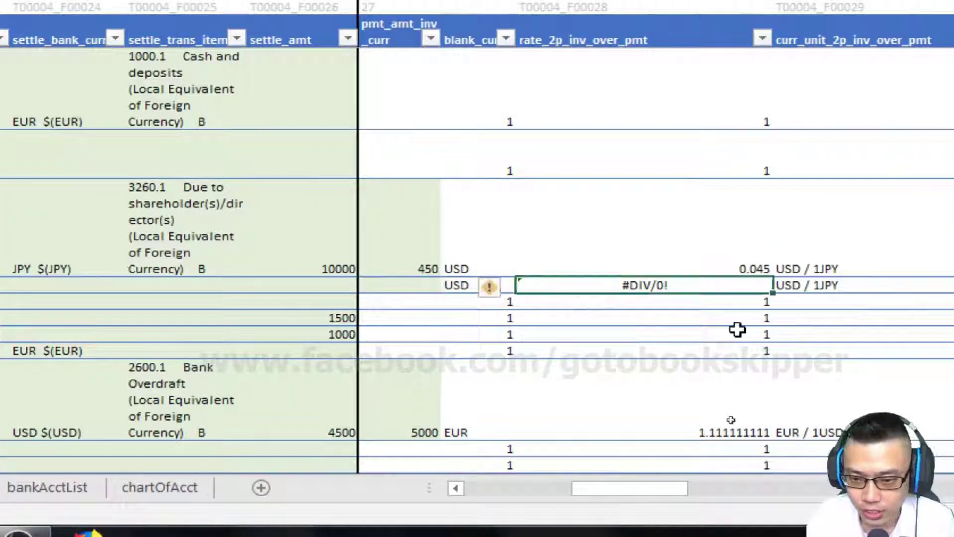
{"action": "key", "text": "Left"}
{"action": "key", "text": "Left"}
{"action": "key", "text": "Left"}
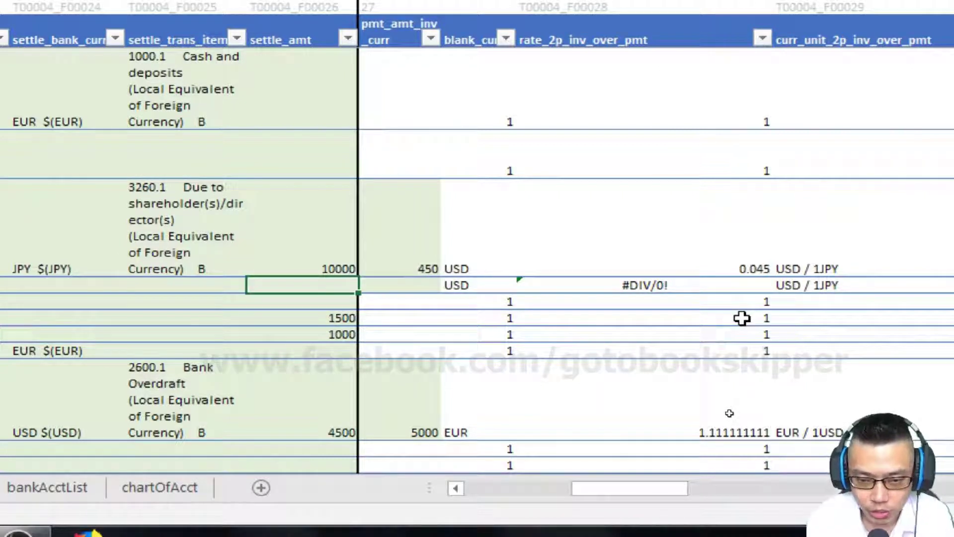
{"action": "key", "text": "Right"}
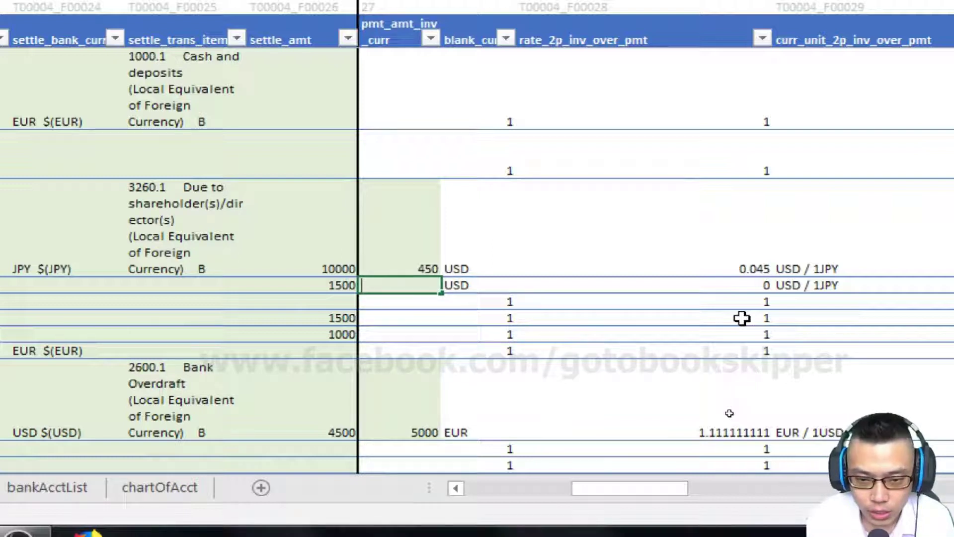
{"action": "key", "text": "Right"}
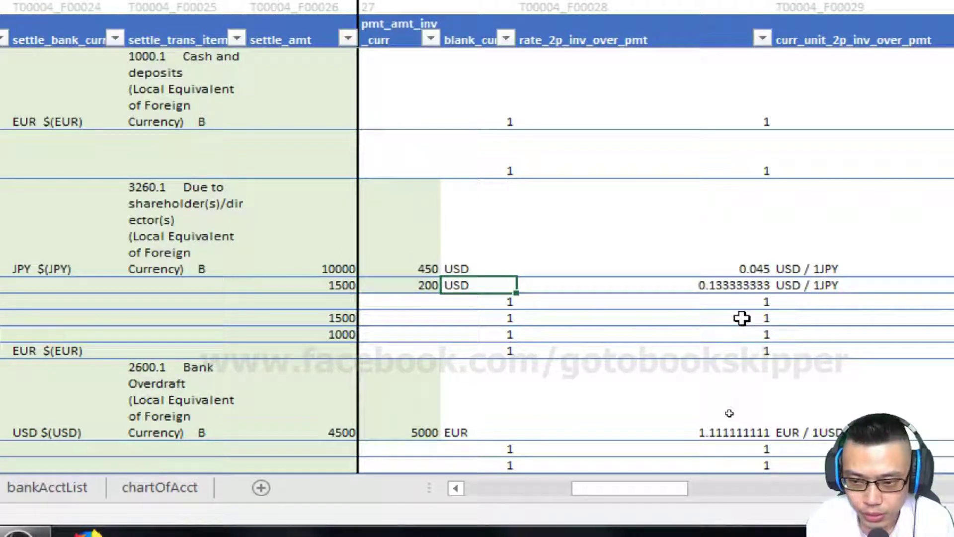
Clear the settlement6 row's payment in invoice currency to test the exchange rate, and enter 200 again.
{"action": "key", "text": "Right"}
{"action": "key", "text": "Left"}
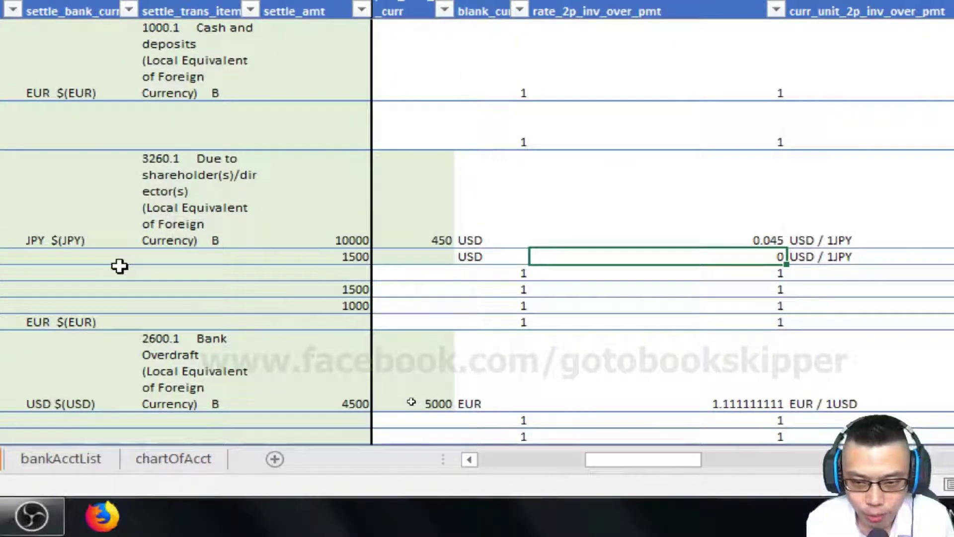
{"action": "key", "text": "Left"}
{"action": "key", "text": "Left"}
{"action": "key", "text": "Left"}
{"action": "key", "text": "Down"}
{"action": "key", "text": "Up"}
{"action": "key", "text": "Right"}
{"action": "type", "text": "200"}
{"action": "key", "text": "Return"}
Set the settlement7 row's settlement amount to 2000.
{"action": "key", "text": "Left"}
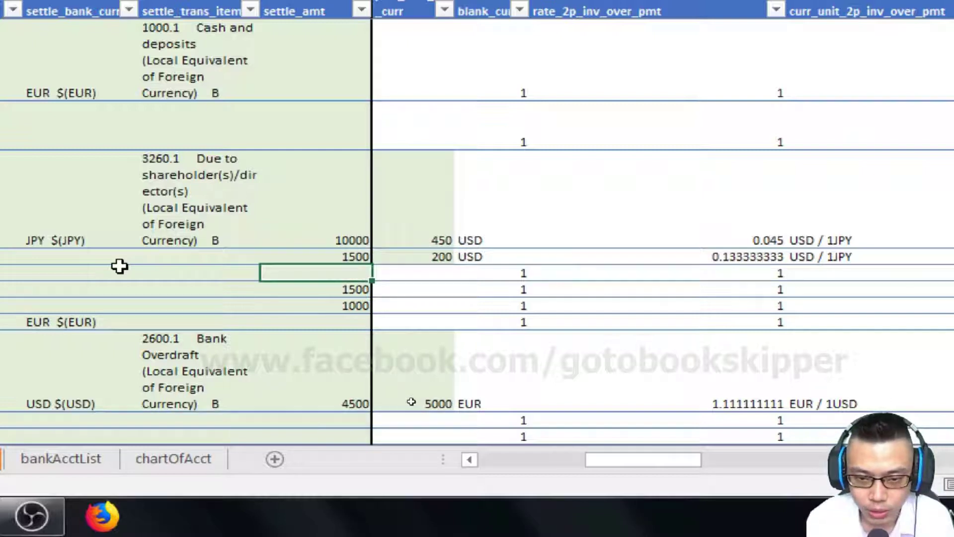
{"action": "type", "text": "2000"}
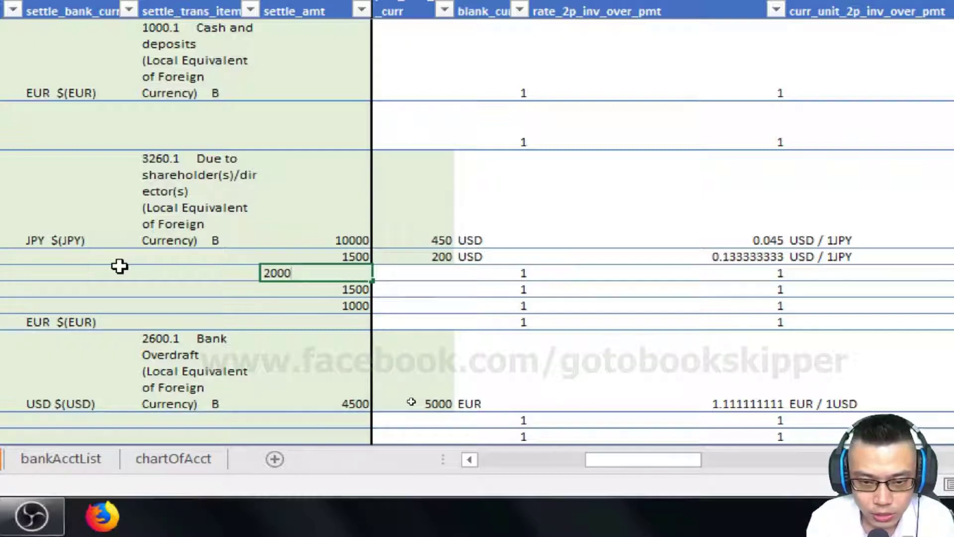
{"action": "key", "text": "Right"}
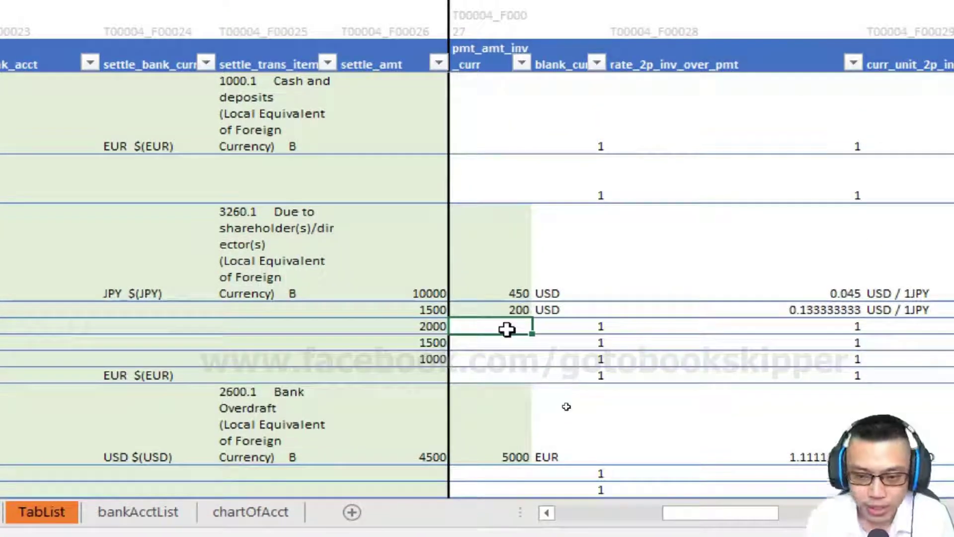
Compare the settlement7 row's exchange rate and amount with its transaction date, currency and counterparty cells.
{"action": "left_click", "coordinate": [670, 327]}
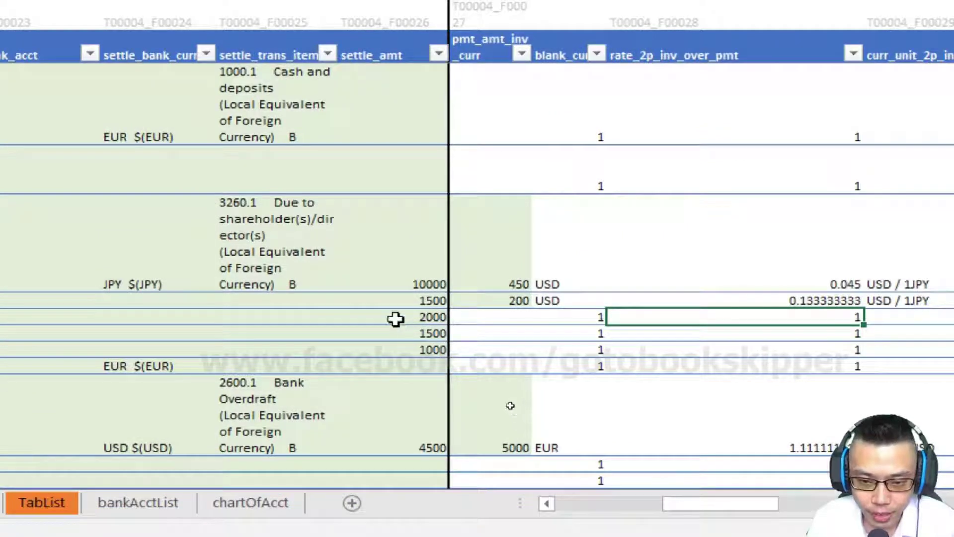
{"action": "left_click", "coordinate": [395, 318]}
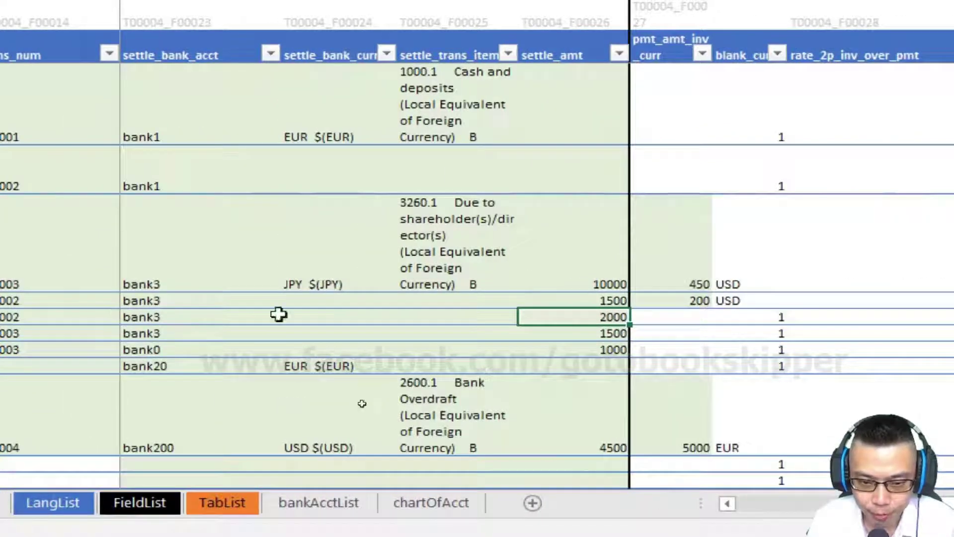
{"action": "scroll", "coordinate": [293, 316], "scroll_direction": "left", "scroll_amount": 5}
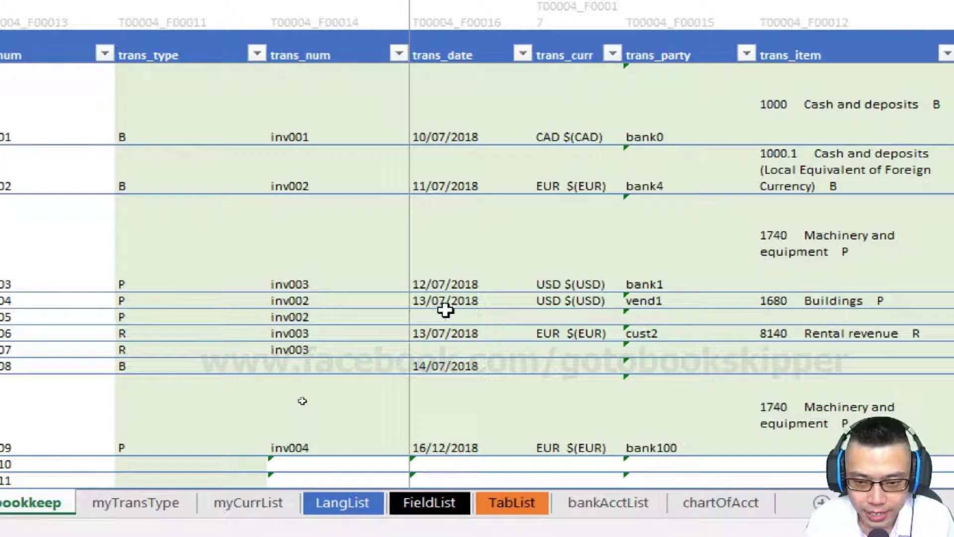
Examine the blank transaction date, currency, counterparty and item cells in the second inv002 purchase row.
{"action": "left_click", "coordinate": [499, 320]}
{"action": "key", "text": "shift+Right"}
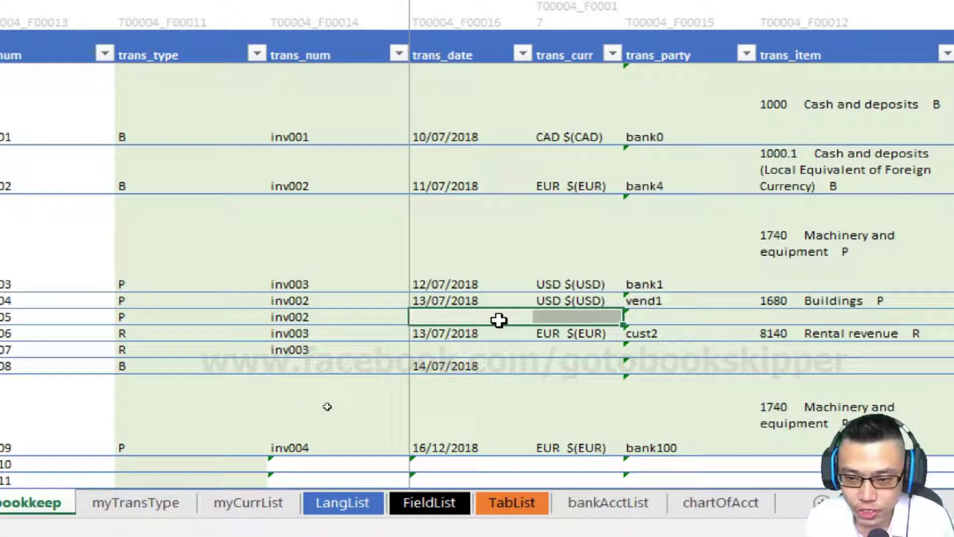
{"action": "key", "text": "shift+Right"}
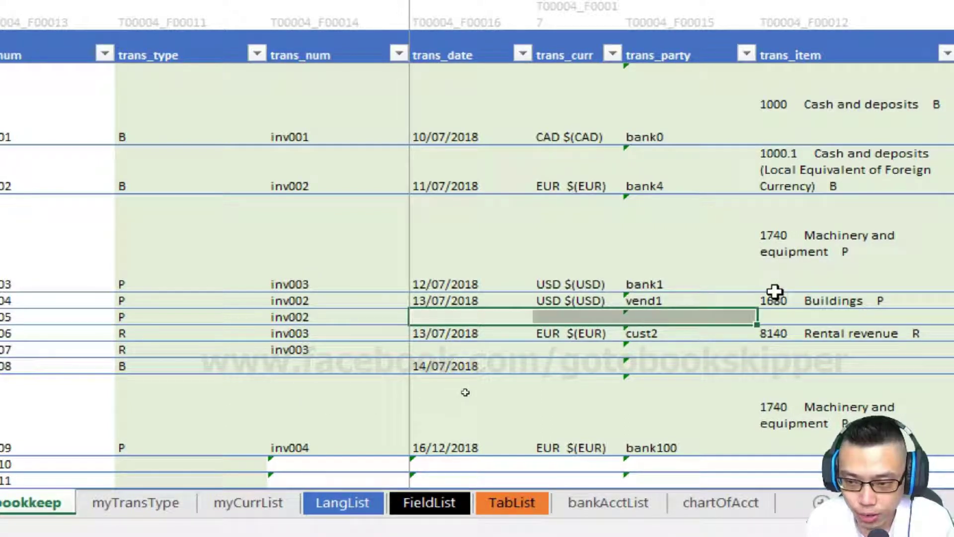
{"action": "scroll", "coordinate": [834, 299], "scroll_direction": "right", "scroll_amount": 2}
{"action": "scroll", "coordinate": [835, 300], "scroll_direction": "right", "scroll_amount": 1}
{"action": "key", "text": "shift+Right"}
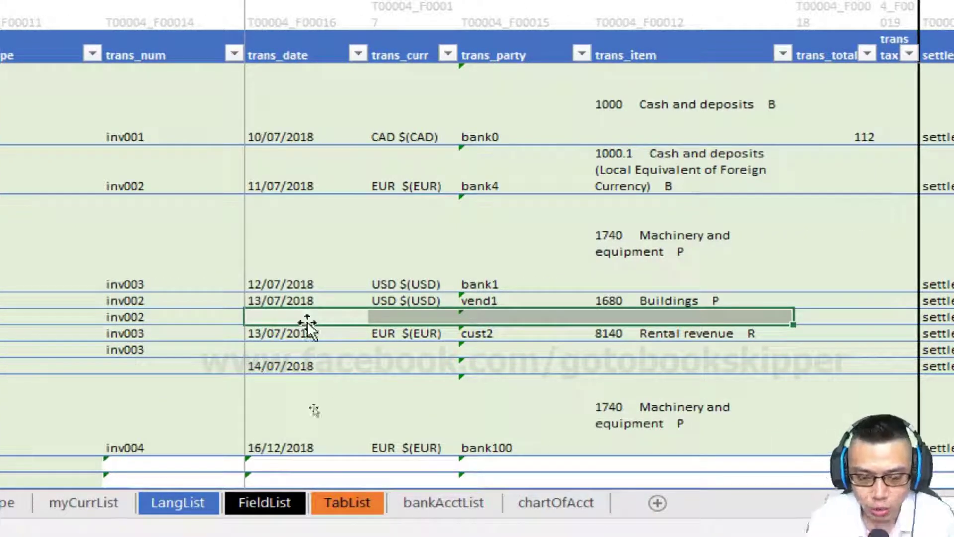
{"action": "key", "text": "Left"}
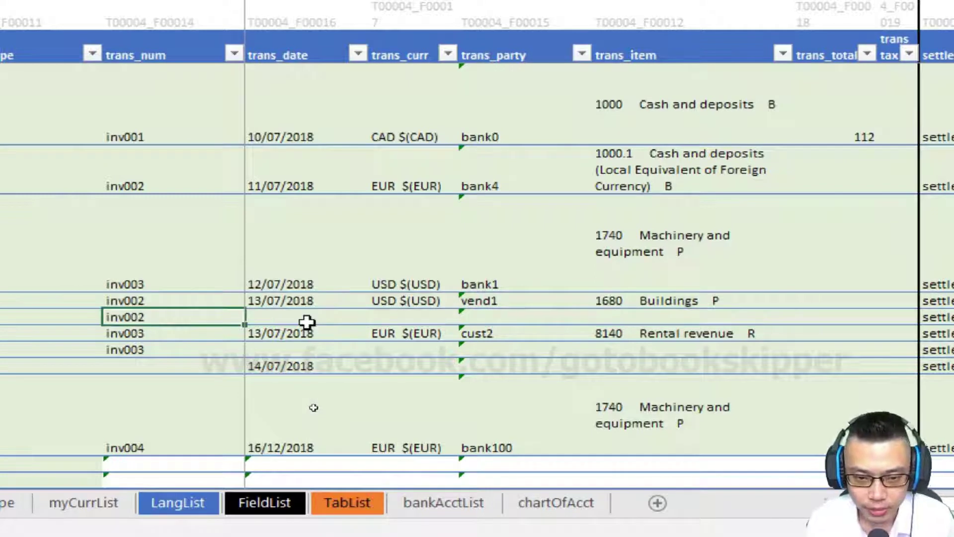
Start a new formula-based conditional formatting rule for the transaction date cell of the second inv002 row, with the condition =$C8="P".
{"action": "left_click", "coordinate": [119, 344]}
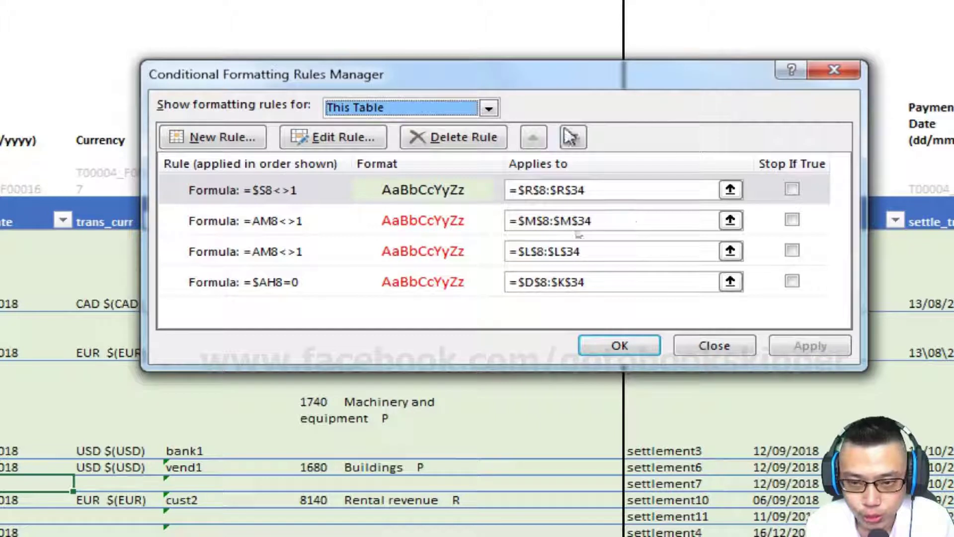
{"action": "left_click", "coordinate": [226, 141]}
{"action": "left_click", "coordinate": [306, 167]}
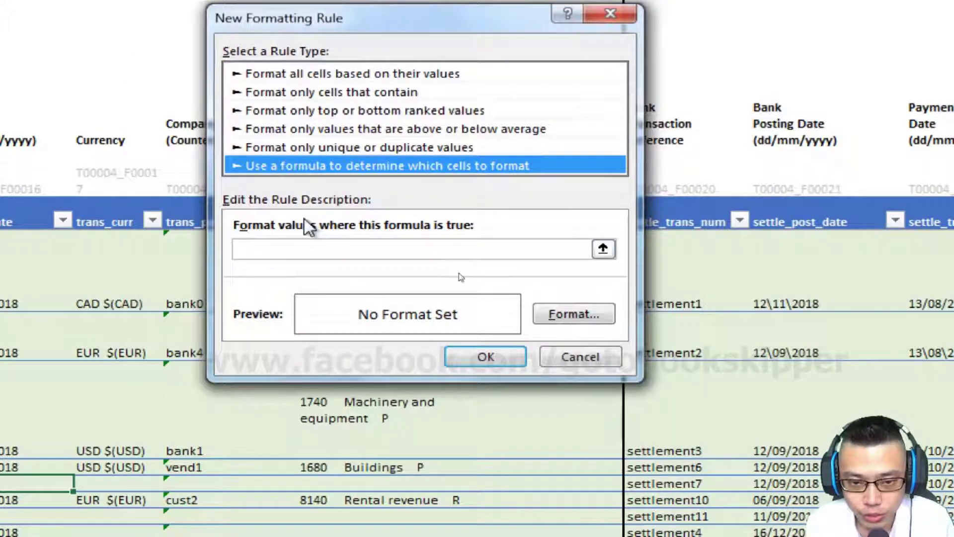
{"action": "left_click", "coordinate": [289, 248]}
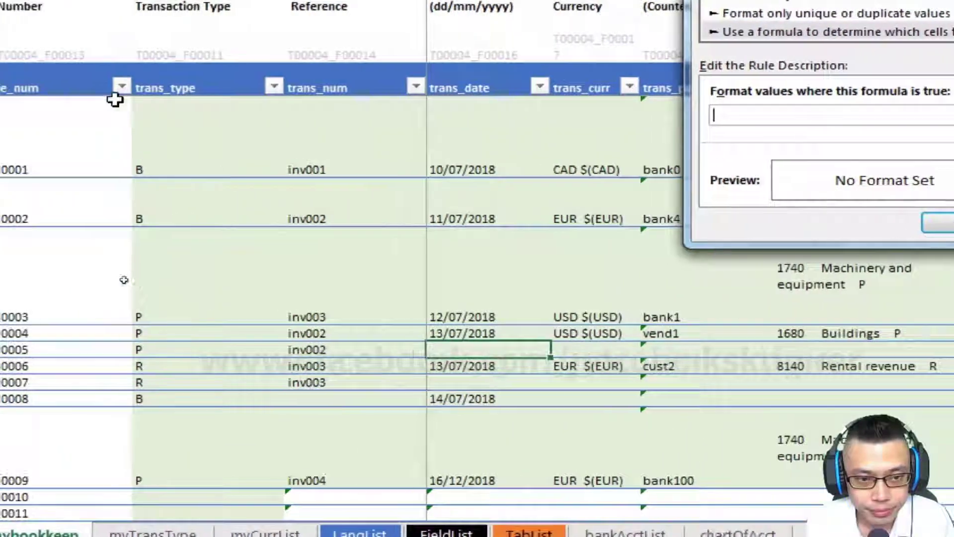
{"action": "left_click", "coordinate": [277, 117]}
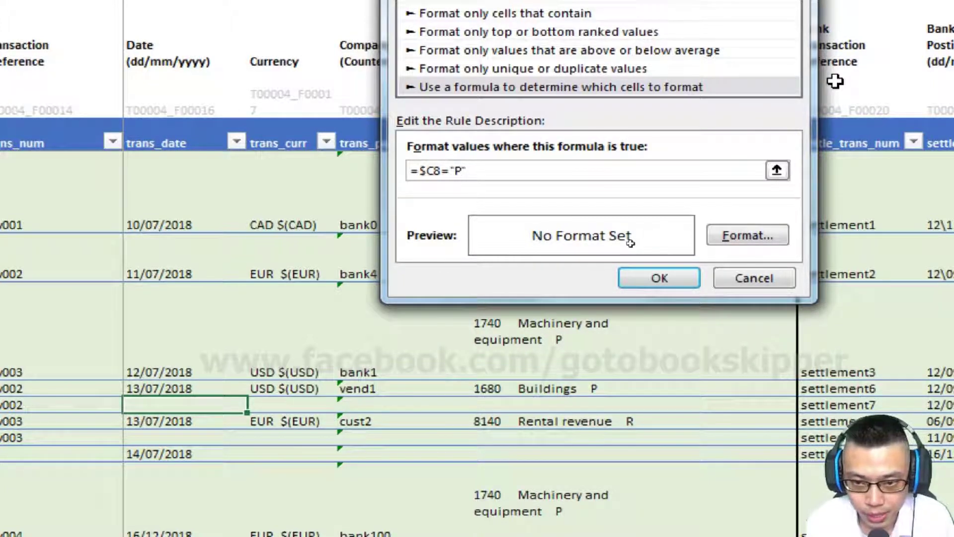
Extend the rule formula to accept transaction type R too, and nest it in an AND: =and(or($C8="P",$C8="R"),.
{"action": "left_click", "coordinate": [415, 171]}
{"action": "type", "text": "or("}
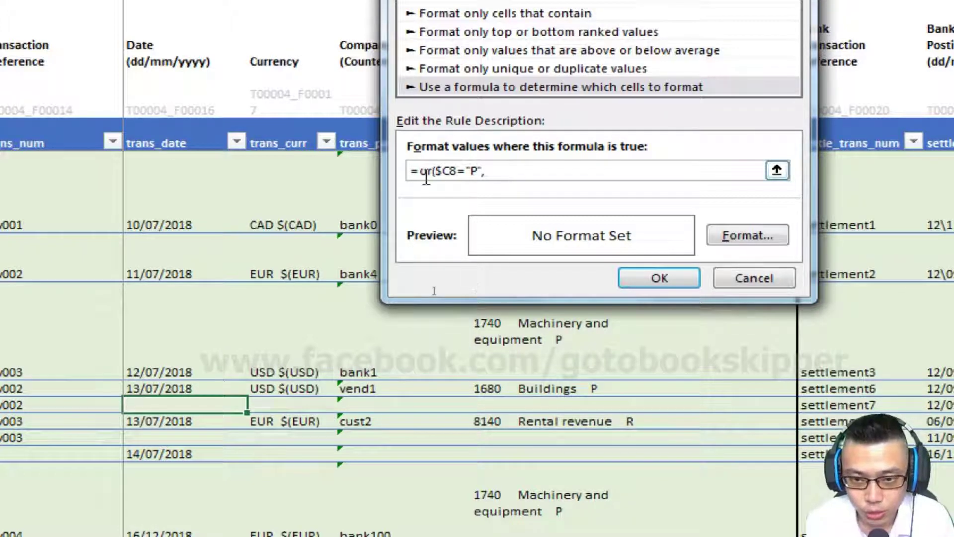
{"action": "left_click", "coordinate": [143, 207]}
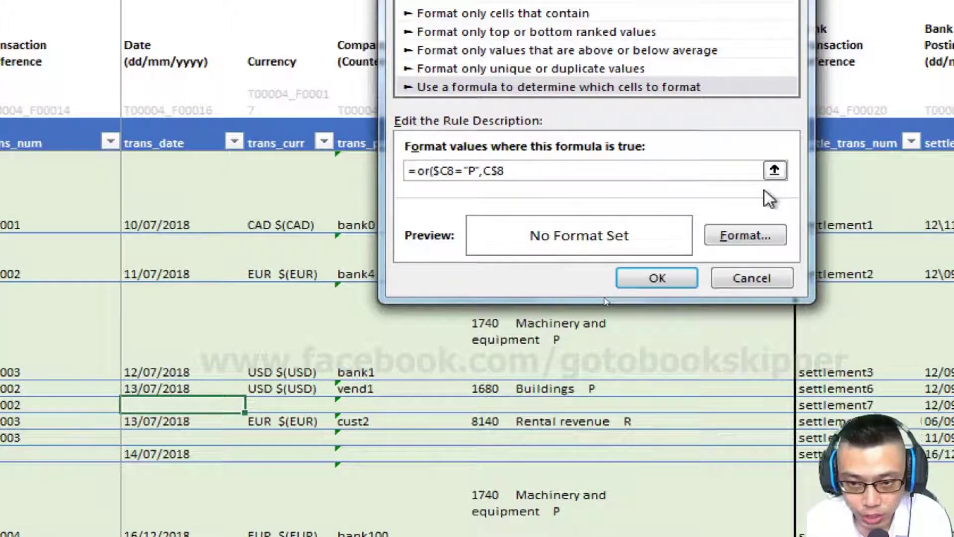
{"action": "type", "text": "r"}
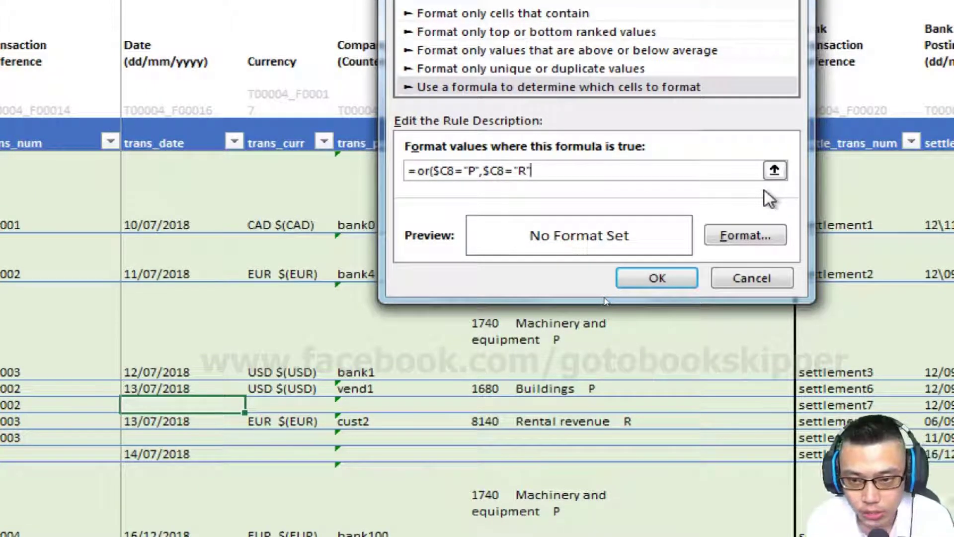
{"action": "type", "text": ","}
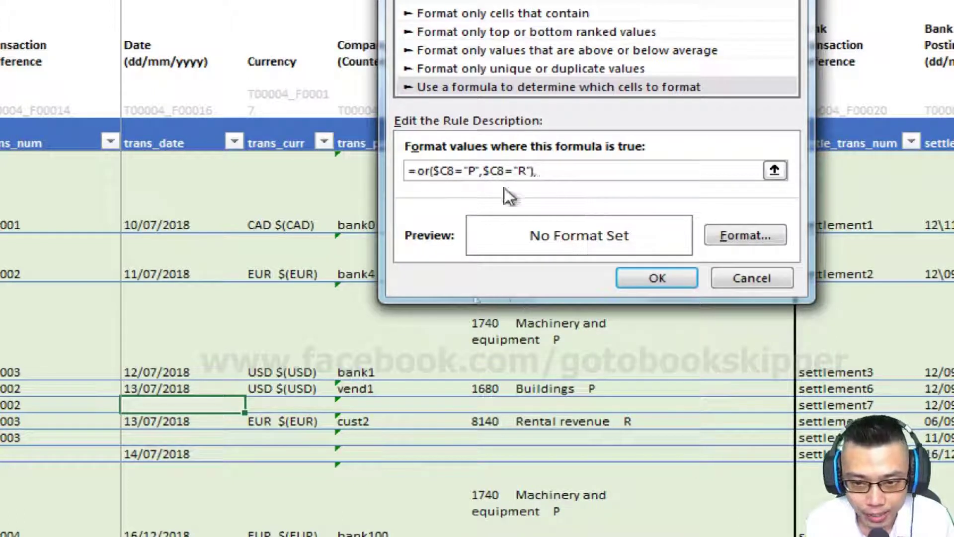
{"action": "left_click", "coordinate": [411, 170]}
{"action": "type", "text": "and("}
{"action": "left_click", "coordinate": [618, 173]}
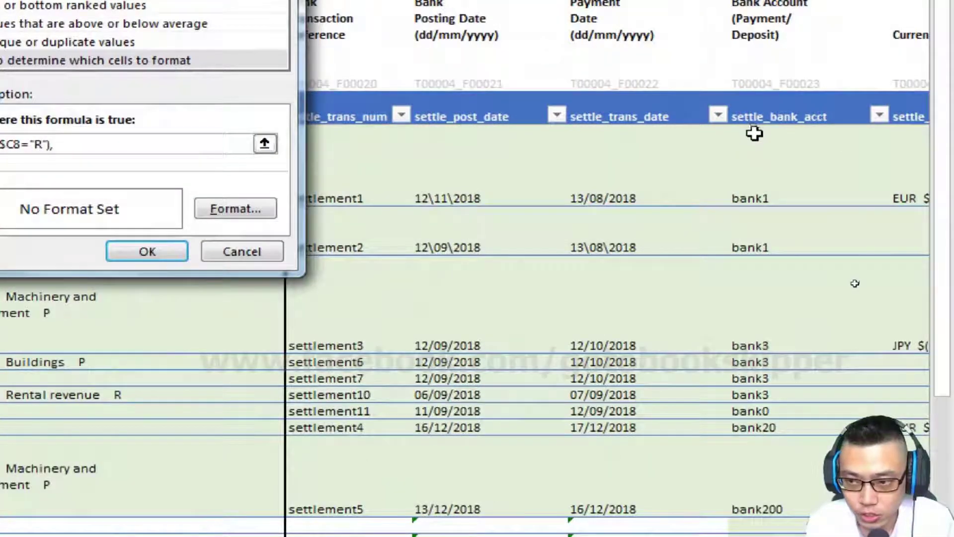
Add the helper column condition $AG8=0 as the second AND argument and complete the rule formula.
{"action": "left_click", "coordinate": [755, 139]}
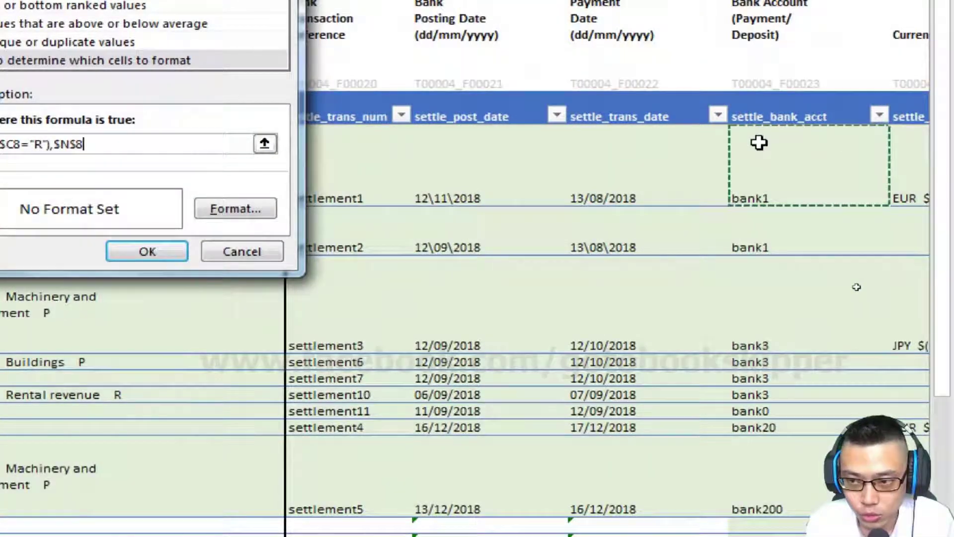
{"action": "key", "text": "Right"}
{"action": "key", "text": "Right"}
{"action": "key", "text": "Right"}
{"action": "key", "text": "Right"}
{"action": "key", "text": "Right"}
{"action": "key", "text": "Right"}
{"action": "key", "text": "Right"}
{"action": "key", "text": "Right"}
{"action": "key", "text": "Right"}
{"action": "key", "text": "Right"}
{"action": "key", "text": "Right"}
{"action": "key", "text": "Right"}
{"action": "key", "text": "Right"}
{"action": "key", "text": "Right"}
{"action": "key", "text": "Right"}
{"action": "key", "text": "Right"}
{"action": "key", "text": "Right"}
{"action": "key", "text": "Right"}
{"action": "key", "text": "Right"}
{"action": "key", "text": "Right"}
{"action": "key", "text": "Right"}
{"action": "key", "text": "Right"}
{"action": "key", "text": "Right"}
{"action": "key", "text": "Left"}
{"action": "key", "text": "Left"}
{"action": "key", "text": "Right"}
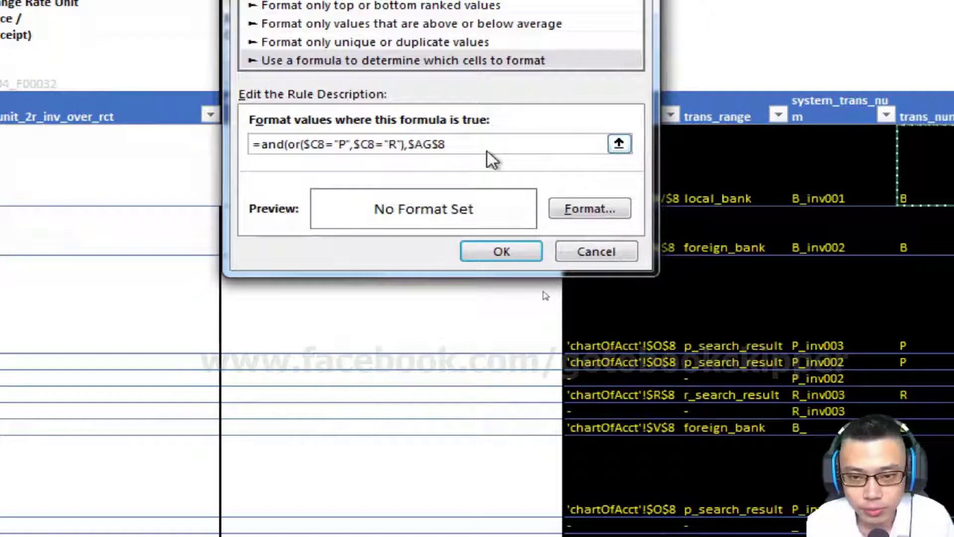
{"action": "key", "text": "F4"}
{"action": "key", "text": "F4"}
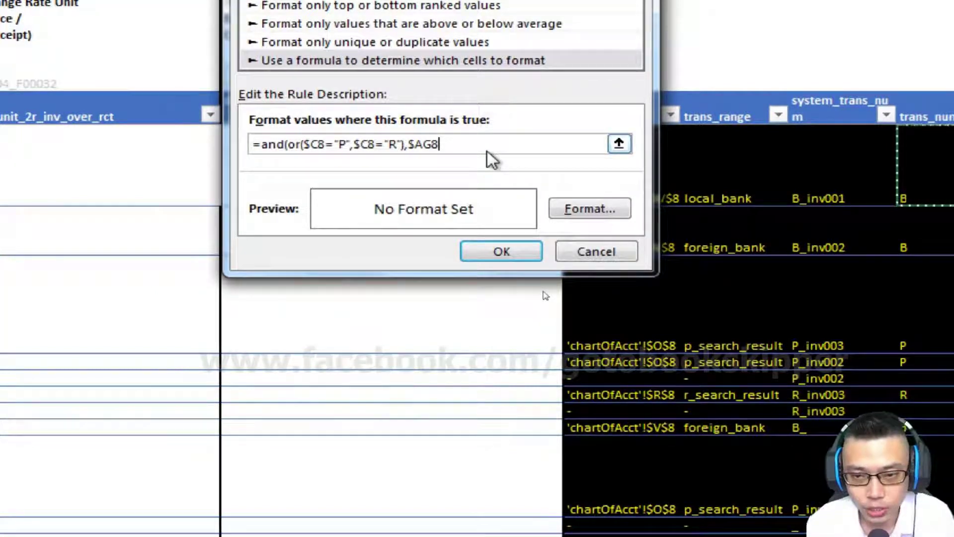
{"action": "type", "text": "="}
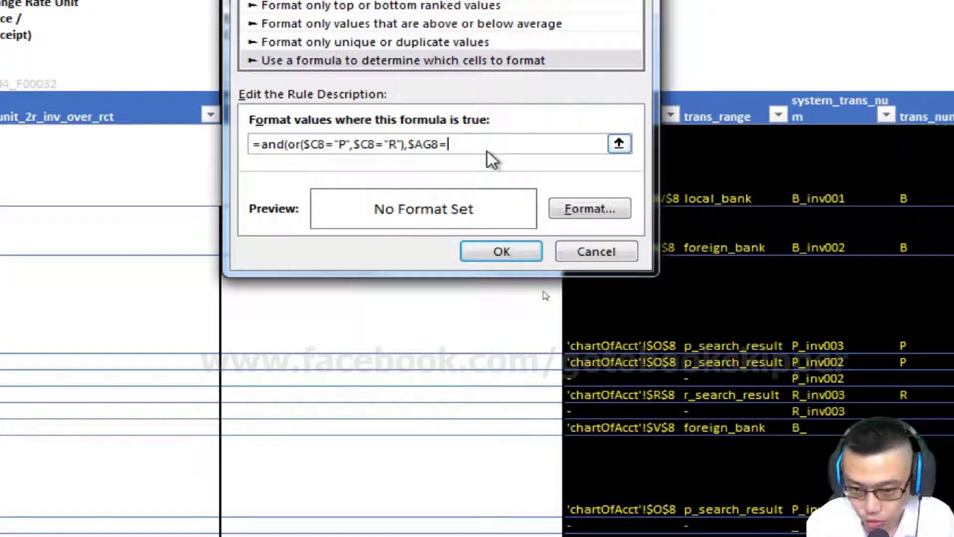
{"action": "type", "text": "0)"}
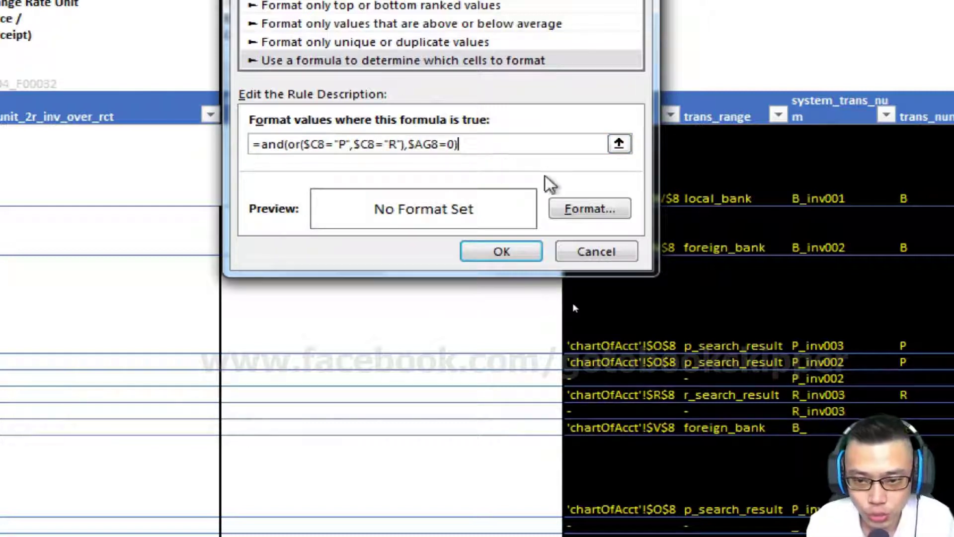
Give the new rule a standard red font colour and confirm the rule.
{"action": "left_click", "coordinate": [576, 205]}
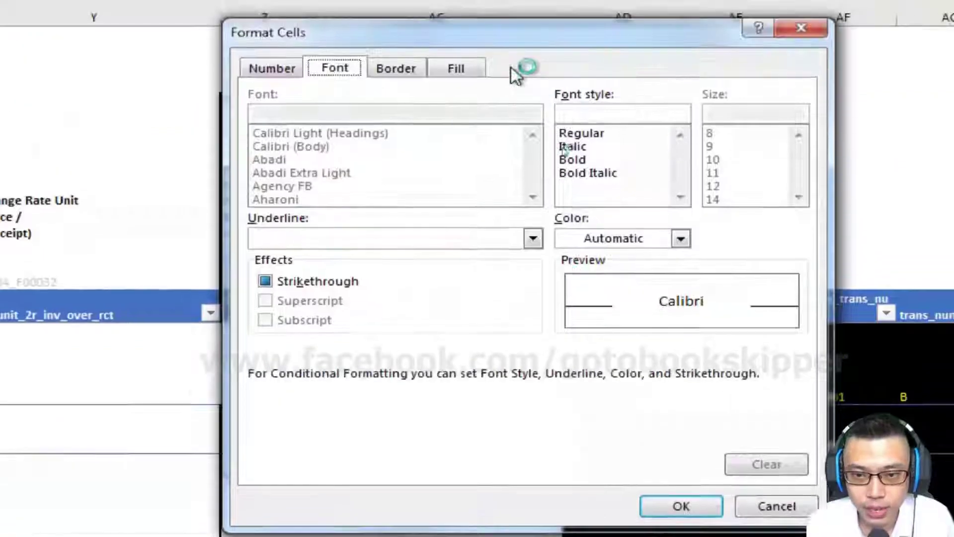
{"action": "left_click", "coordinate": [480, 76]}
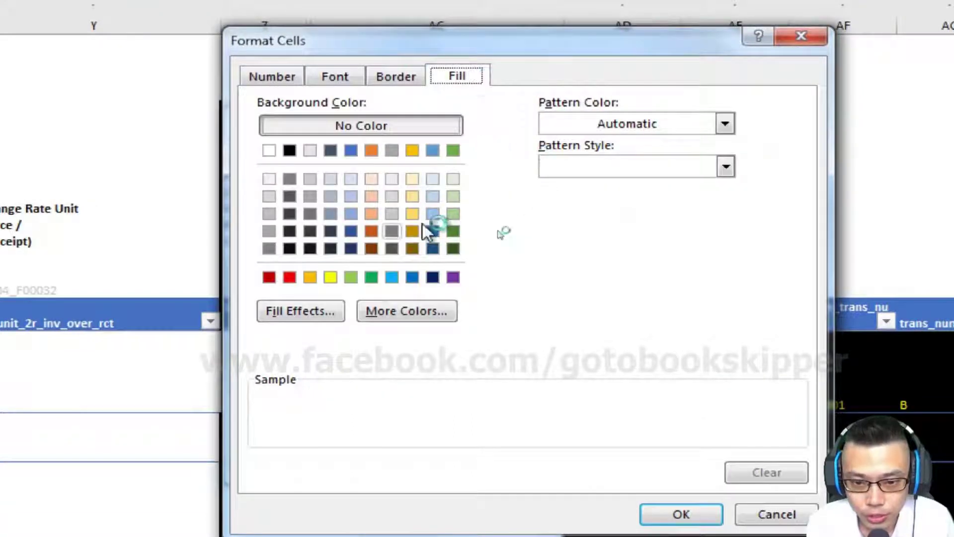
{"action": "left_click", "coordinate": [351, 82]}
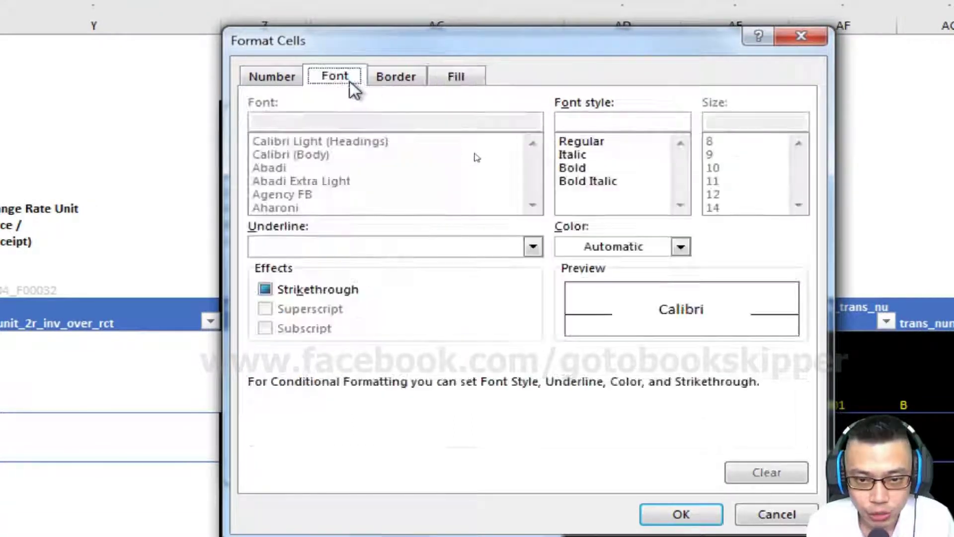
{"action": "left_click", "coordinate": [618, 243]}
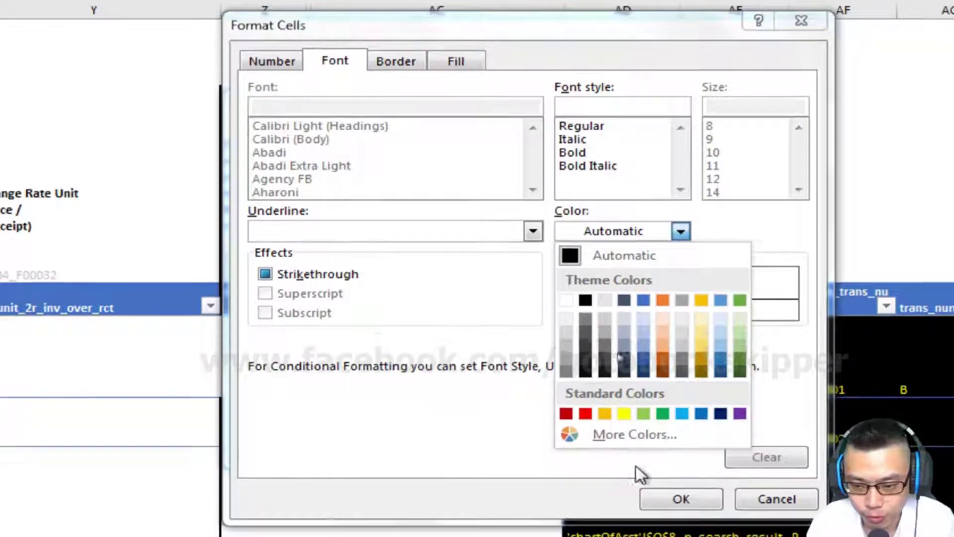
{"action": "left_click", "coordinate": [585, 429]}
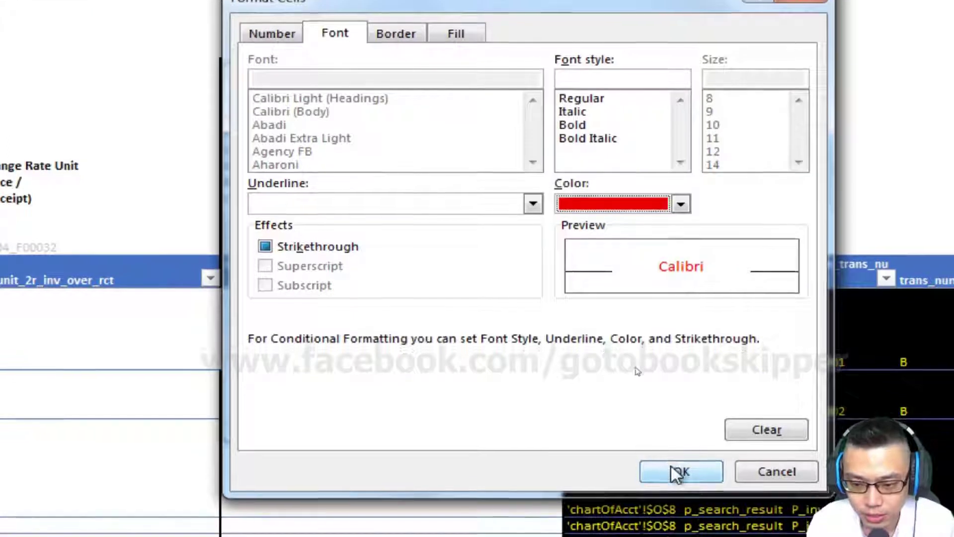
{"action": "left_click", "coordinate": [670, 466]}
{"action": "left_click", "coordinate": [485, 413]}
Set the new rule's applied range to $E$8:$J$8, covering transaction date through transaction tax in the first table row.
{"action": "left_click", "coordinate": [586, 249]}
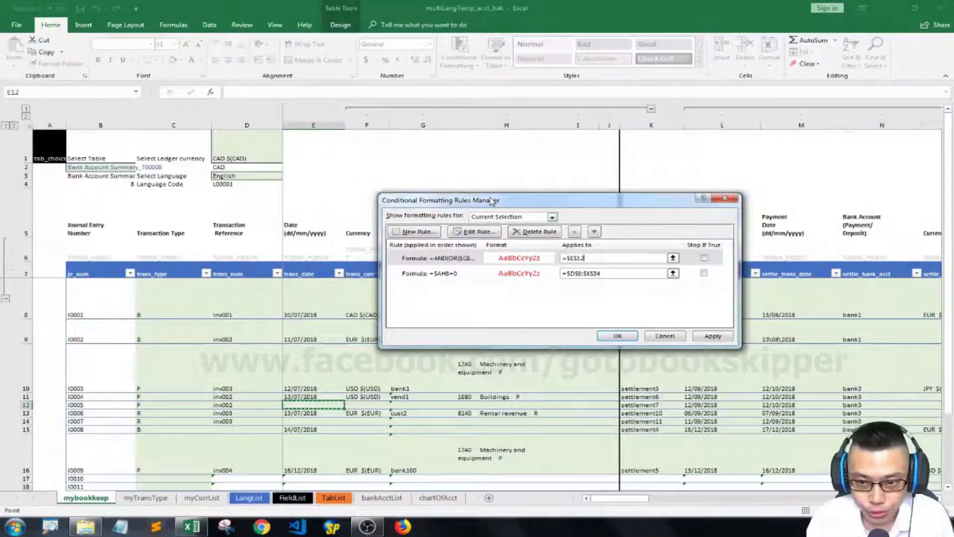
{"action": "left_click_drag", "start_coordinate": [492, 200], "coordinate": [532, 125]}
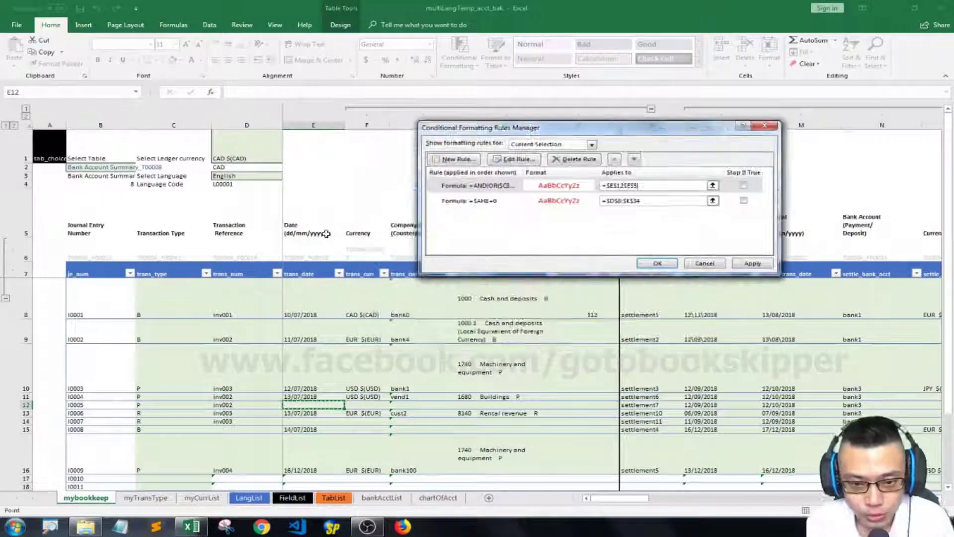
{"action": "left_click", "coordinate": [259, 299]}
{"action": "left_click", "coordinate": [321, 300]}
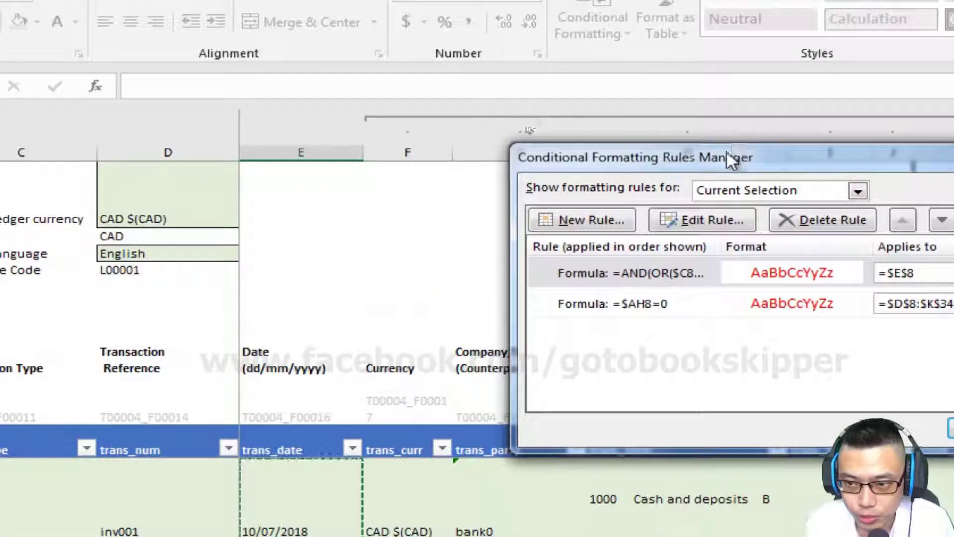
{"action": "left_click_drag", "start_coordinate": [730, 160], "coordinate": [531, 74]}
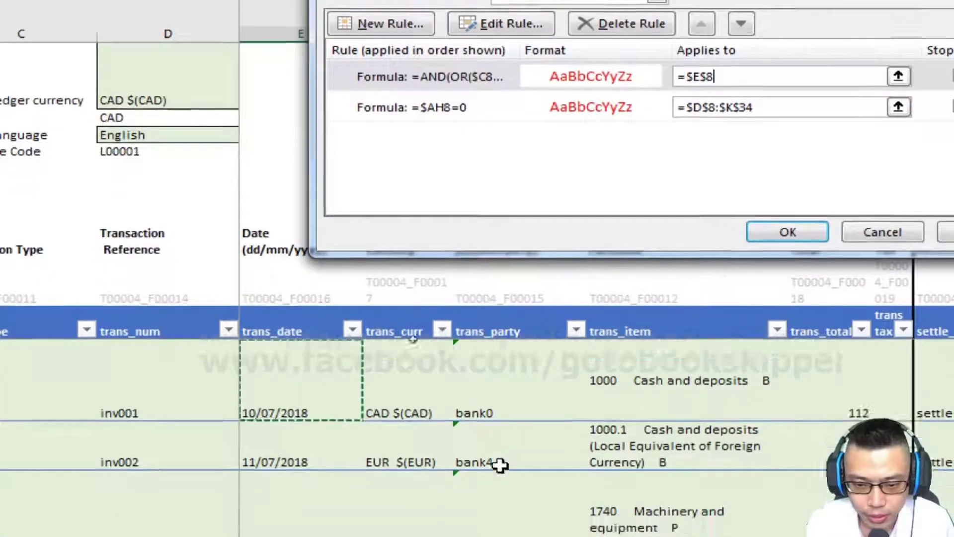
{"action": "key", "text": "shift+Right"}
{"action": "key", "text": "shift+Right"}
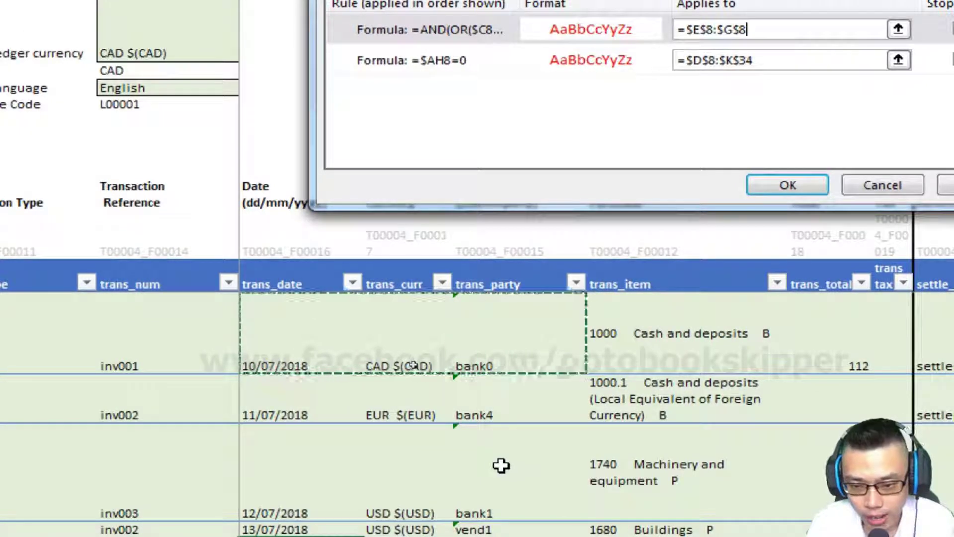
{"action": "key", "text": "shift+Right"}
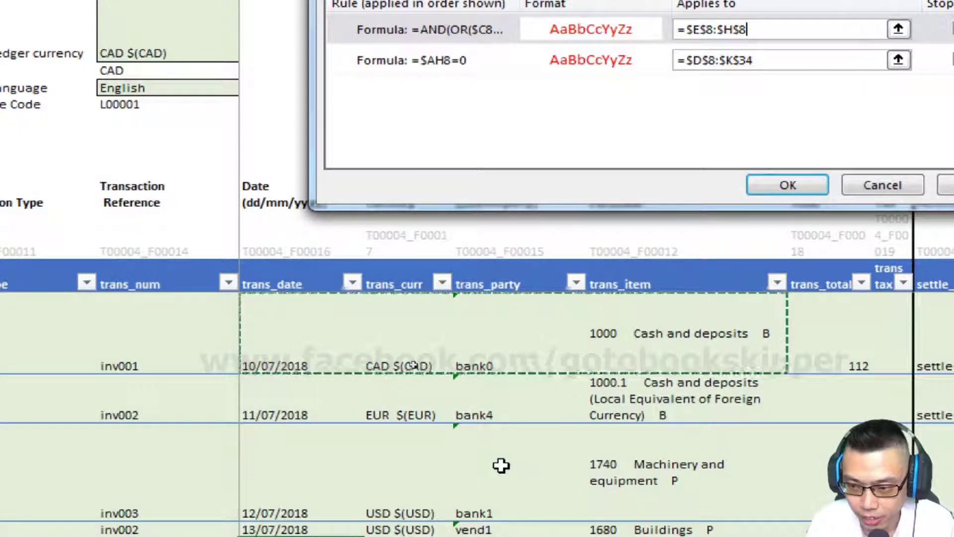
{"action": "key", "text": "shift+Right"}
{"action": "key", "text": "shift+Right"}
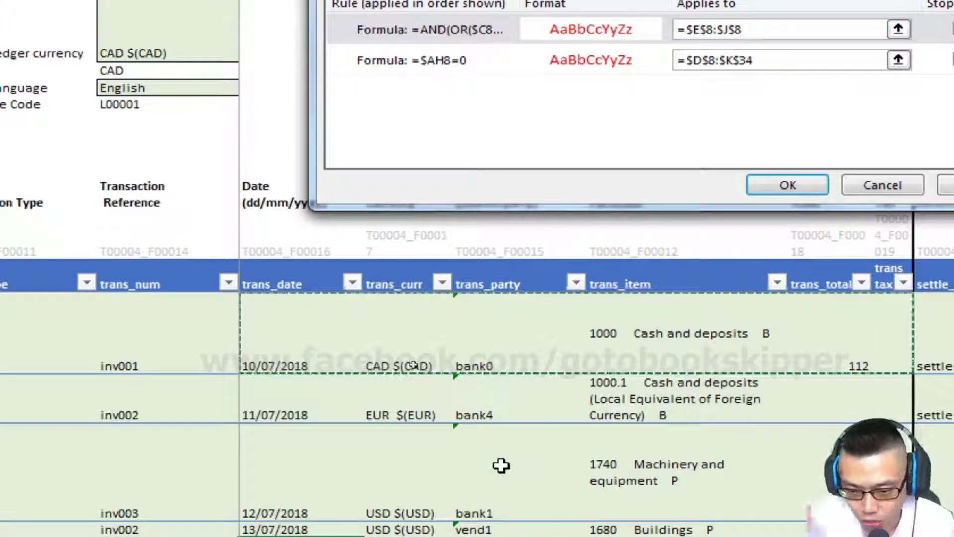
Extend the new rule's applied range down to $E$8:$J$34 and apply it.
{"action": "key", "text": "shift+Down"}
{"action": "key", "text": "shift+Down"}
{"action": "key", "text": "shift+Down"}
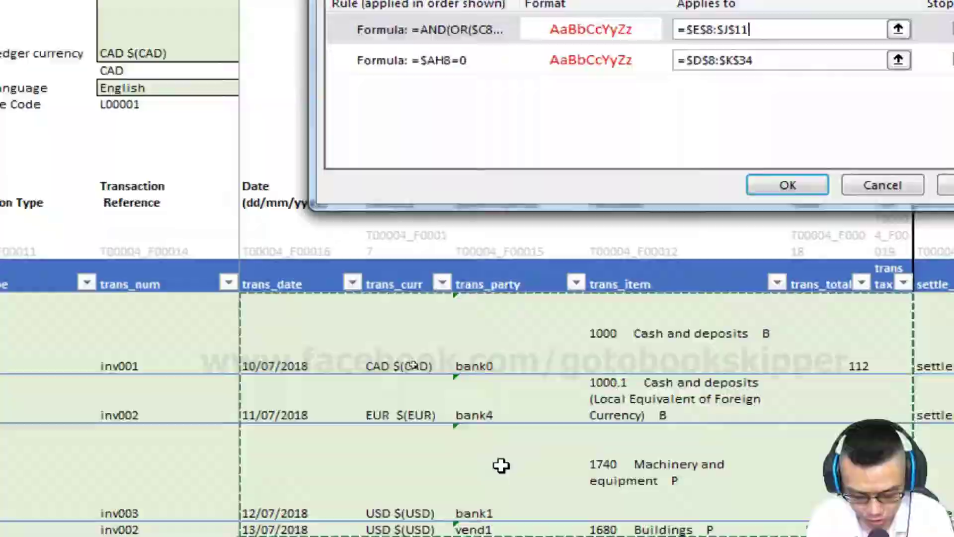
{"action": "key", "text": "shift+Down"}
{"action": "key", "text": "shift+Down"}
{"action": "key", "text": "shift+Down"}
{"action": "key", "text": "shift+Down"}
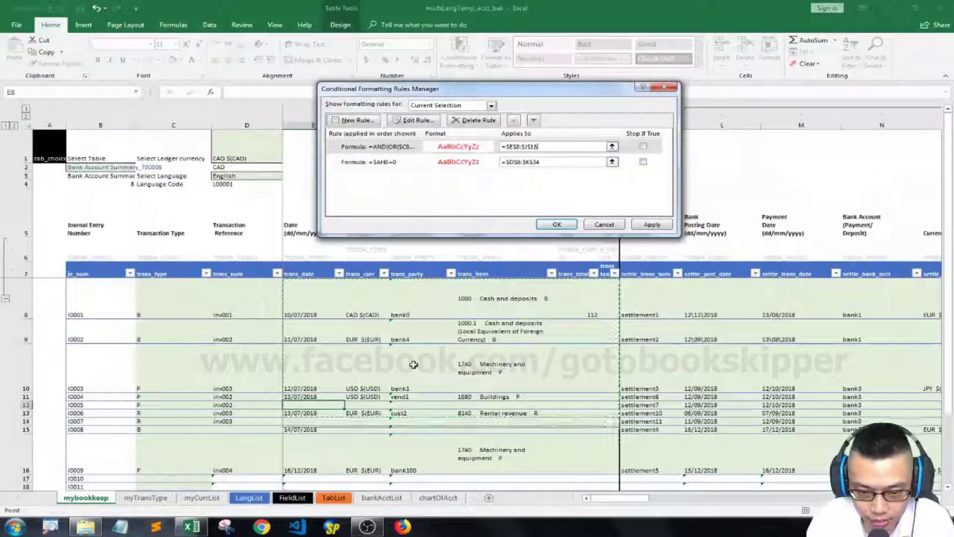
{"action": "key", "text": "shift+Down"}
{"action": "key", "text": "shift+Down"}
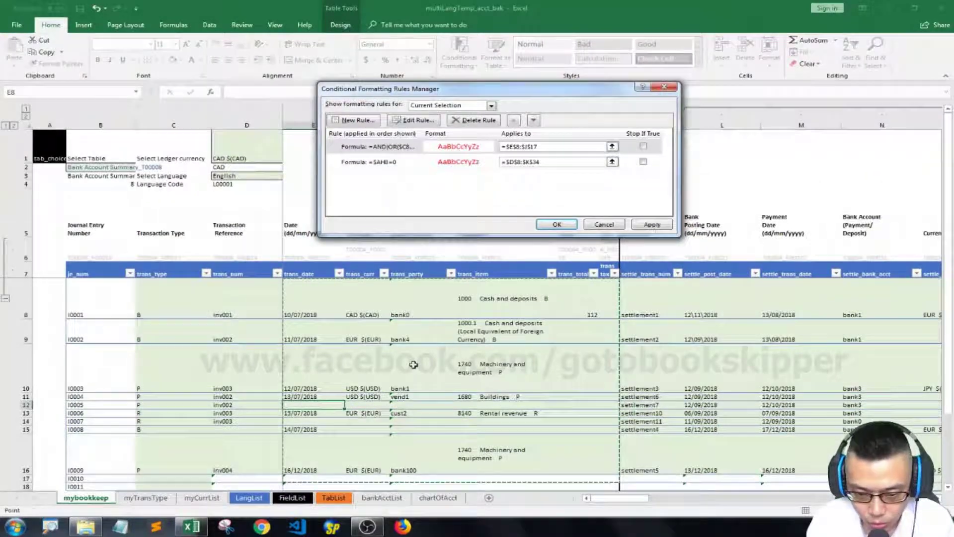
{"action": "key", "text": "shift+Down"}
{"action": "key", "text": "shift+Down"}
{"action": "key", "text": "shift+Down"}
{"action": "key", "text": "shift+Down"}
{"action": "key", "text": "shift+Down"}
{"action": "key", "text": "shift+Down"}
{"action": "key", "text": "shift+Down"}
{"action": "key", "text": "shift+Down"}
{"action": "key", "text": "shift+Down"}
{"action": "key", "text": "shift+Down"}
{"action": "key", "text": "shift+Down"}
{"action": "key", "text": "shift+Down"}
{"action": "key", "text": "shift+Down"}
{"action": "key", "text": "shift+Down"}
{"action": "key", "text": "shift+Down"}
{"action": "key", "text": "shift+Down"}
{"action": "key", "text": "shift+Down"}
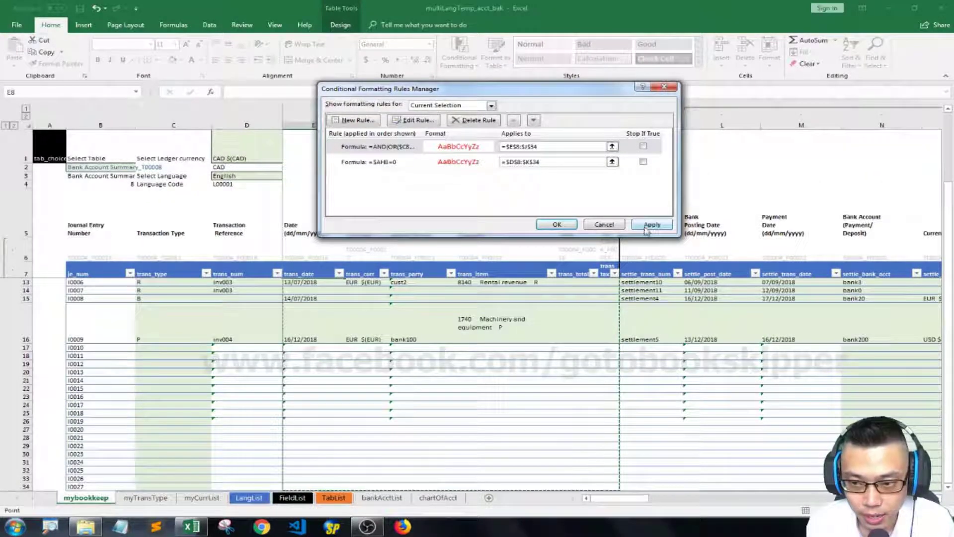
{"action": "left_click", "coordinate": [649, 224]}
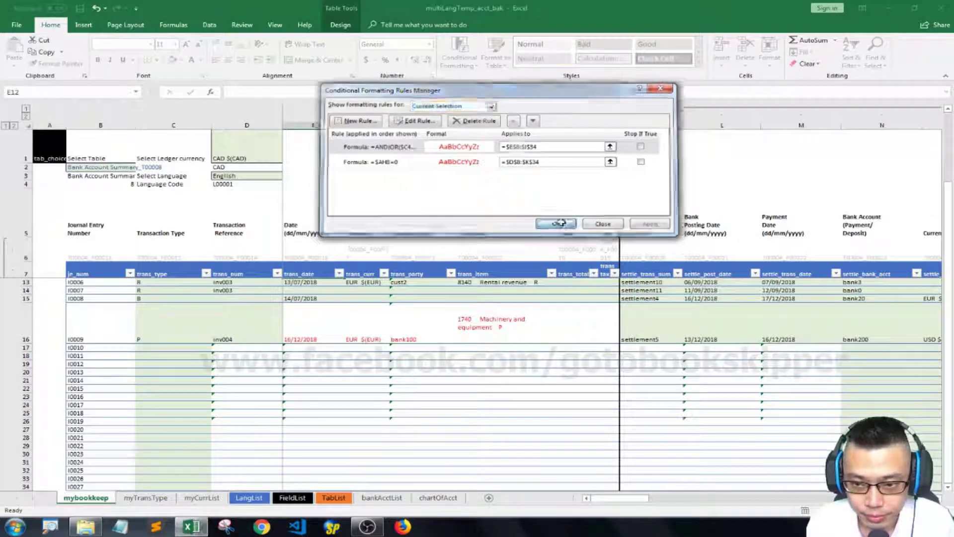
Close the rules manager and examine how the red font applies to the transaction details, including the repeated inv002 payment row.
{"action": "left_click", "coordinate": [556, 224]}
{"action": "scroll", "coordinate": [324, 244], "scroll_direction": "up", "scroll_amount": 2}
{"action": "key", "text": "Up"}
{"action": "key", "text": "Up"}
{"action": "key", "text": "Up"}
{"action": "key", "text": "Up"}
{"action": "key", "text": "Up"}
{"action": "key", "text": "Up"}
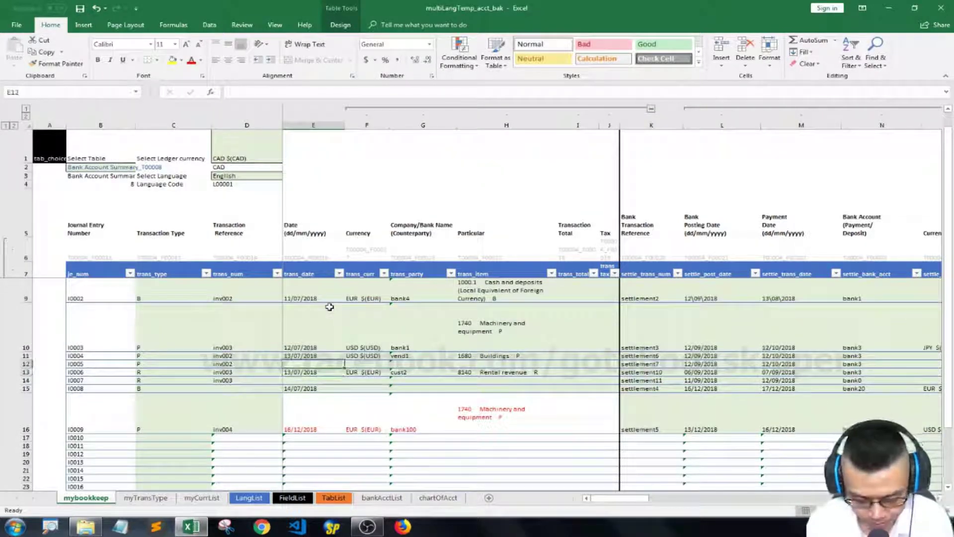
{"action": "key", "text": "super+plus"}
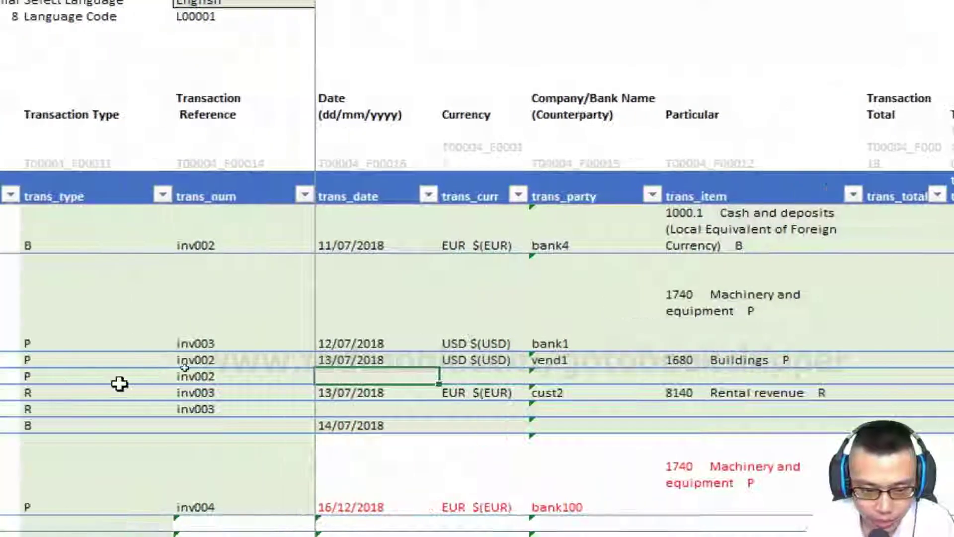
{"action": "key", "text": "shift+Right"}
{"action": "key", "text": "shift+Right"}
{"action": "key", "text": "shift+Right"}
{"action": "key", "text": "shift+Right"}
{"action": "key", "text": "shift+Right"}
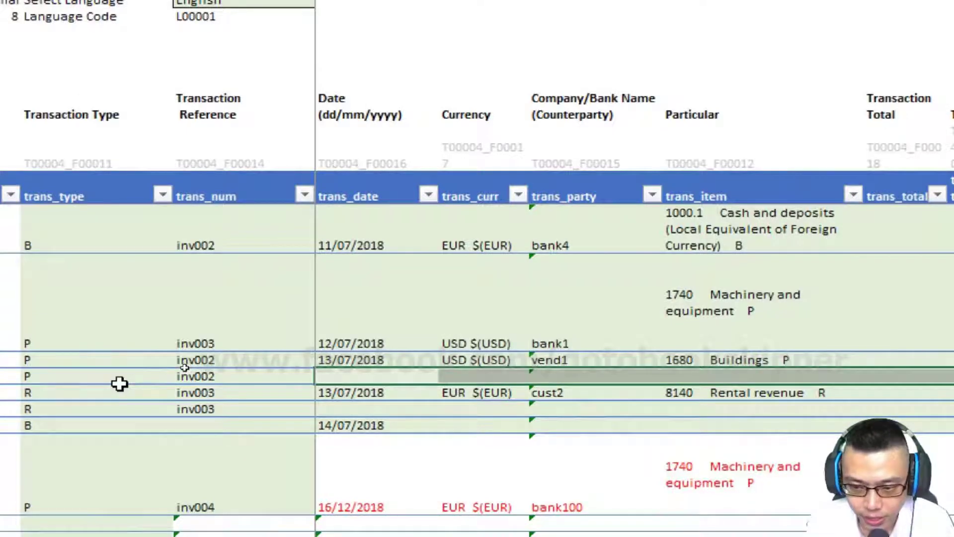
{"action": "key", "text": "super+Escape"}
{"action": "left_click", "coordinate": [309, 329]}
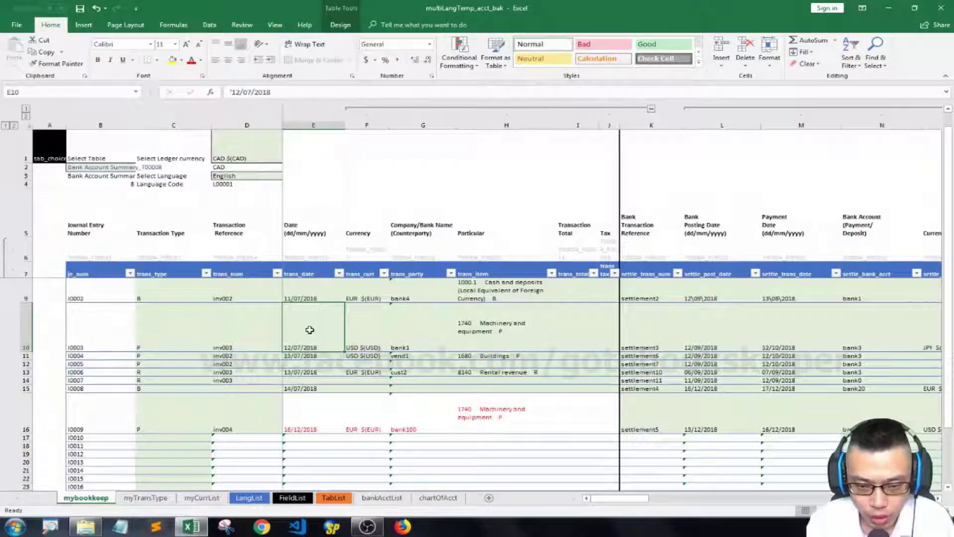
Open the red-font rule on $E$8:$J$34 and check the row references in its formula.
{"action": "key", "text": "Up"}
{"action": "scroll", "coordinate": [310, 330], "scroll_direction": "up", "scroll_amount": 1}
{"action": "key", "text": "alt+o"}
{"action": "key", "text": "d"}
{"action": "key", "text": "alt+e"}
{"action": "left_click", "coordinate": [443, 189]}
{"action": "key", "text": "super+plus"}
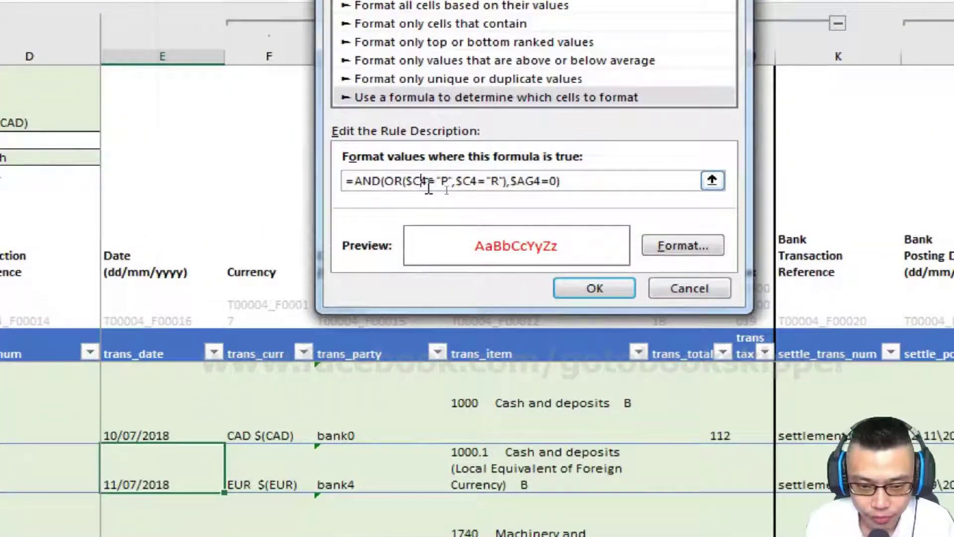
{"action": "key", "text": "Return"}
{"action": "key", "text": "Return"}
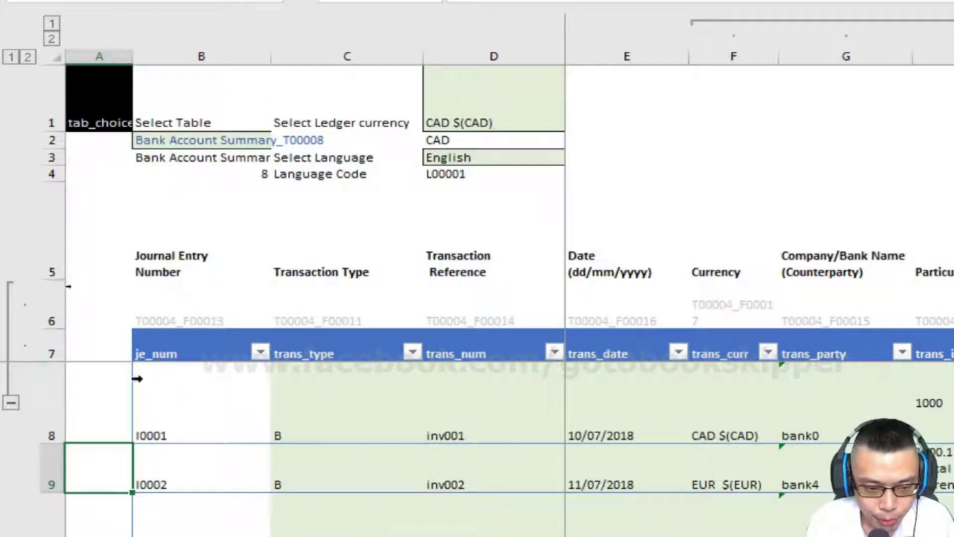
With E8 as the active cell, reopen the AND/OR red-font rule and correct its "P" condition to $C8="P".
{"action": "left_click", "coordinate": [136, 379]}
{"action": "key", "text": "Right"}
{"action": "key", "text": "Right"}
{"action": "key", "text": "Right"}
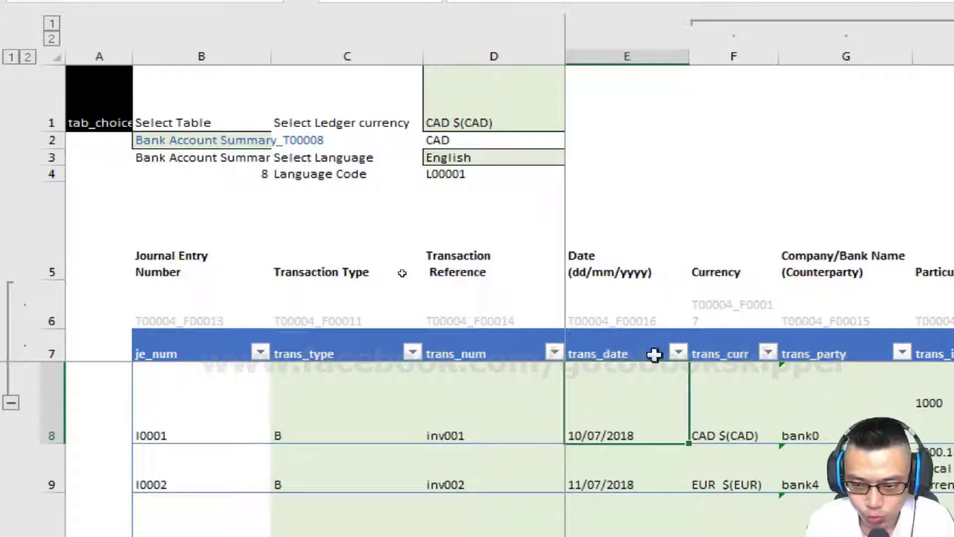
{"action": "key", "text": "alt+o"}
{"action": "key", "text": "d"}
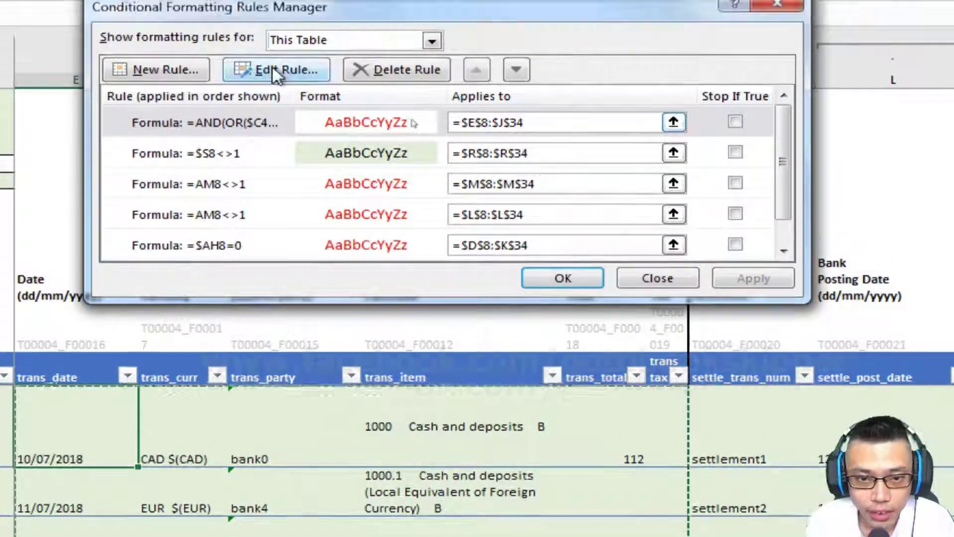
{"action": "left_click", "coordinate": [274, 46]}
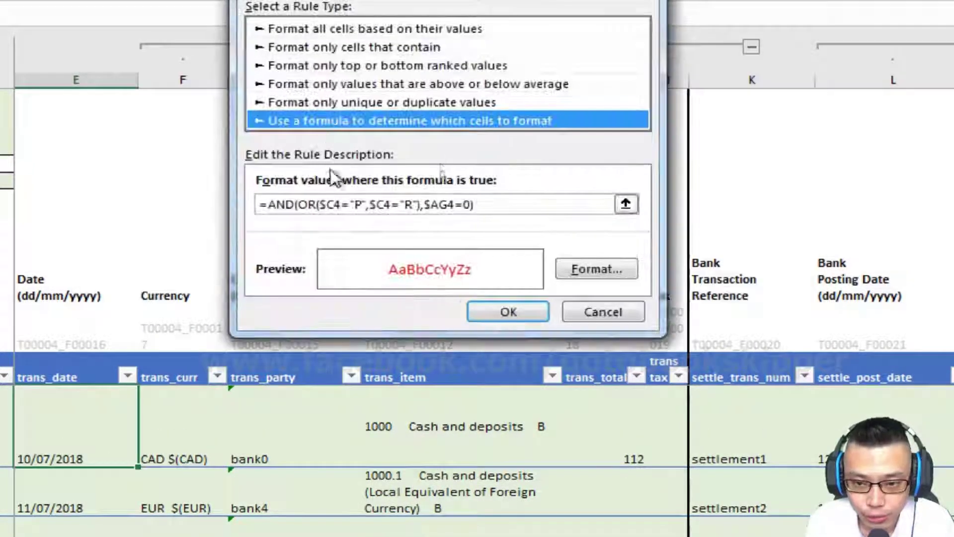
{"action": "left_click", "coordinate": [343, 203]}
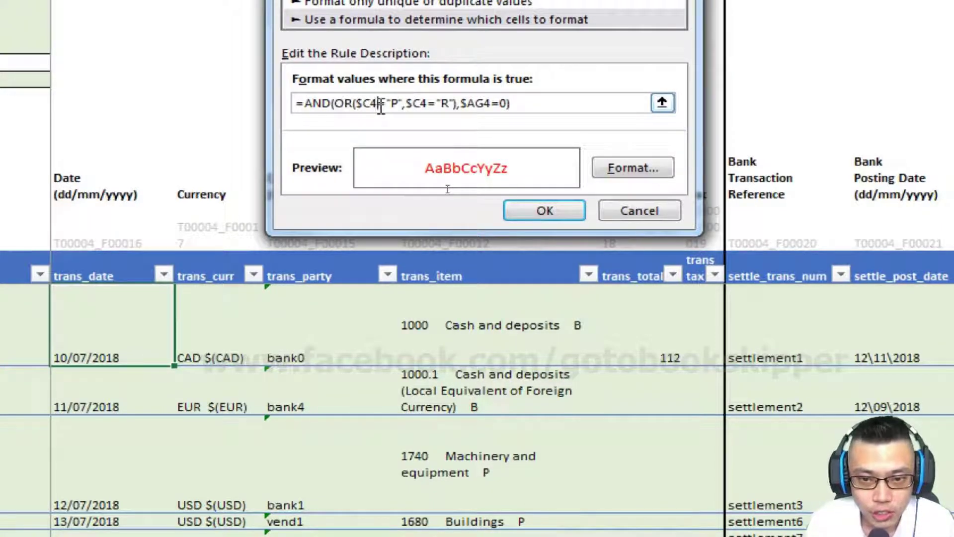
{"action": "key", "text": "BackSpace"}
{"action": "type", "text": "8"}
Correct the remaining references to complete the formula =AND(OR($C8="P",$C8="R"),$AG8=0), and apply the rule.
{"action": "left_click", "coordinate": [429, 104]}
{"action": "key", "text": "BackSpace"}
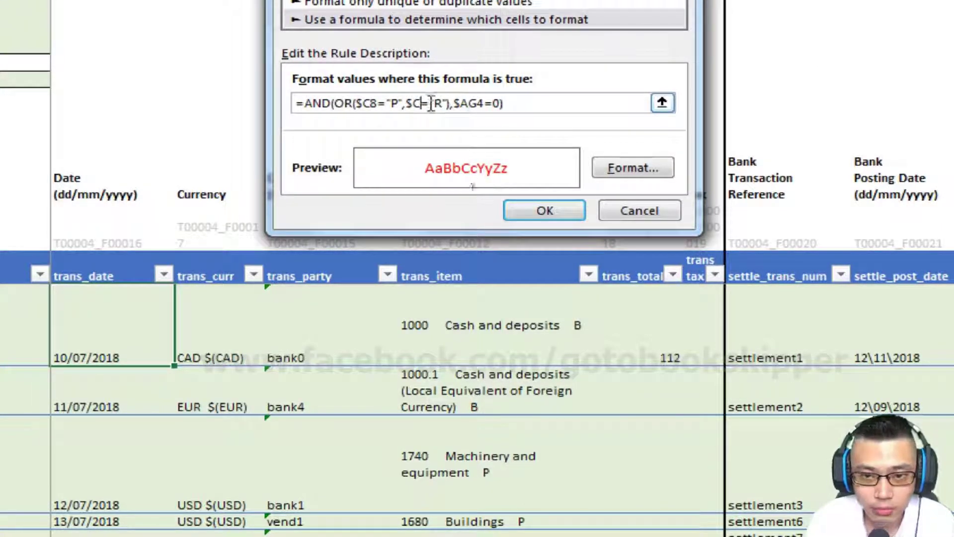
{"action": "left_click", "coordinate": [492, 103]}
{"action": "key", "text": "BackSpace"}
{"action": "type", "text": "8"}
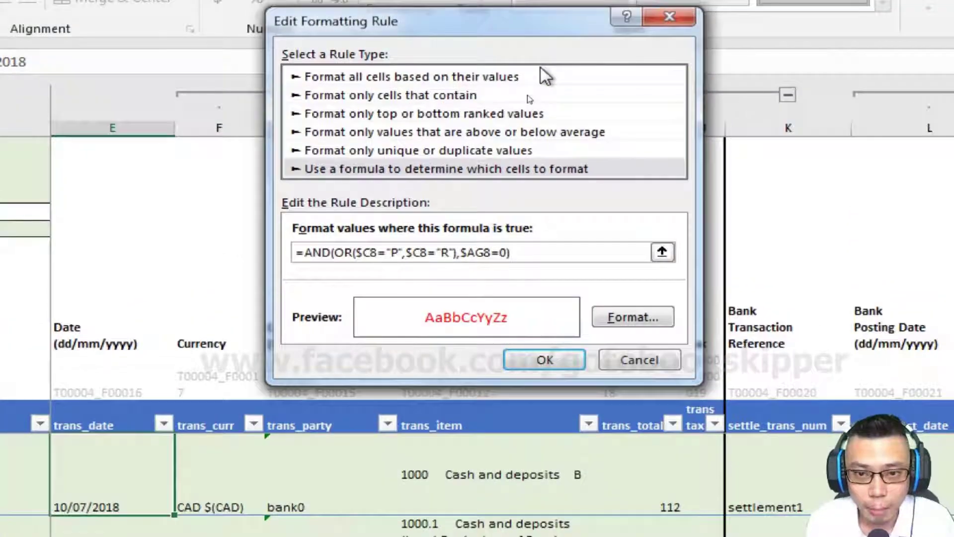
{"action": "left_click", "coordinate": [546, 359]}
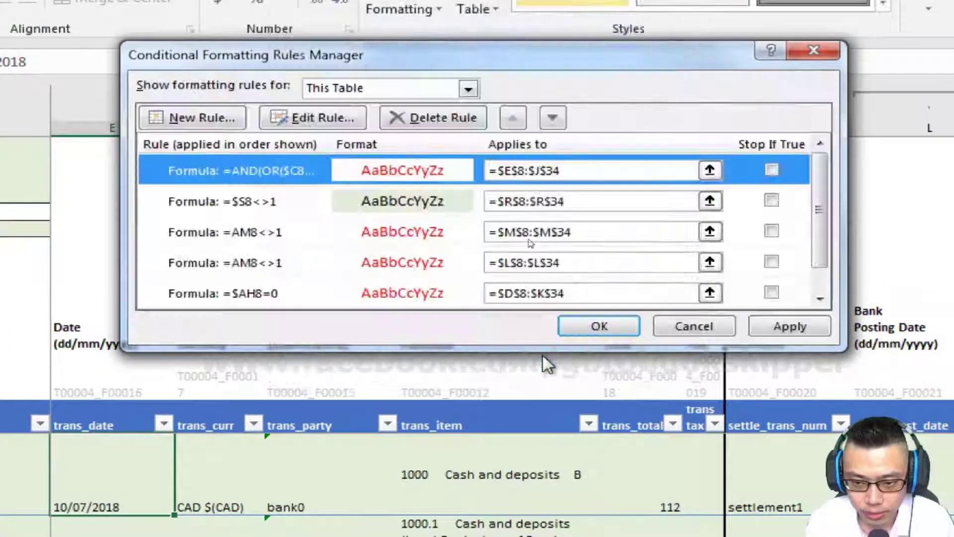
{"action": "left_click", "coordinate": [647, 224]}
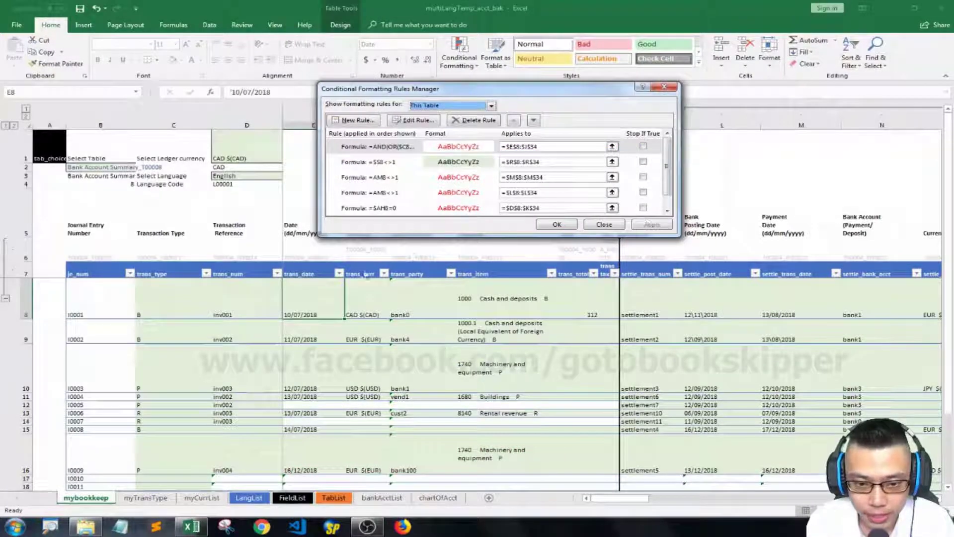
{"action": "left_click", "coordinate": [557, 224]}
Check the formatting of transaction details on the second inv002 payment row after the formula correction.
{"action": "left_click", "coordinate": [313, 404]}
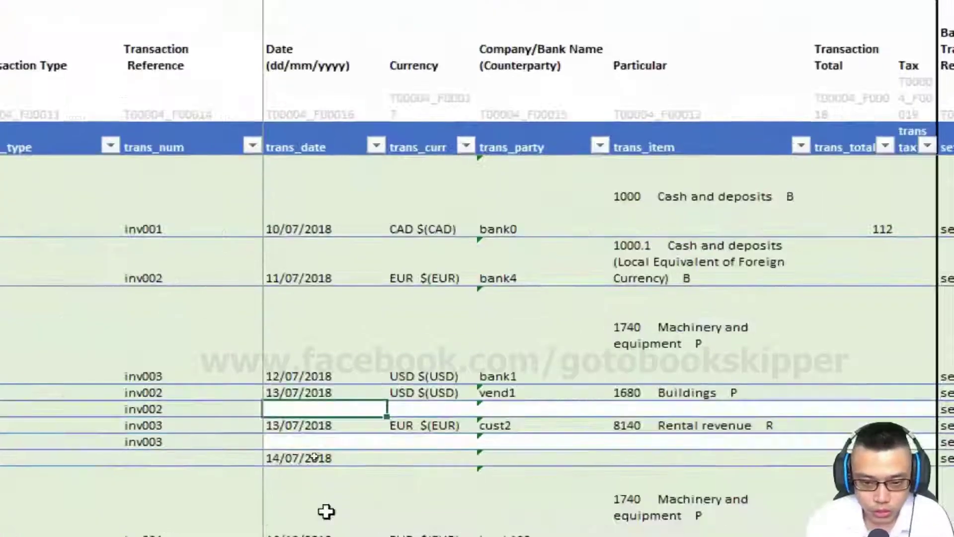
{"action": "left_click", "coordinate": [212, 330]}
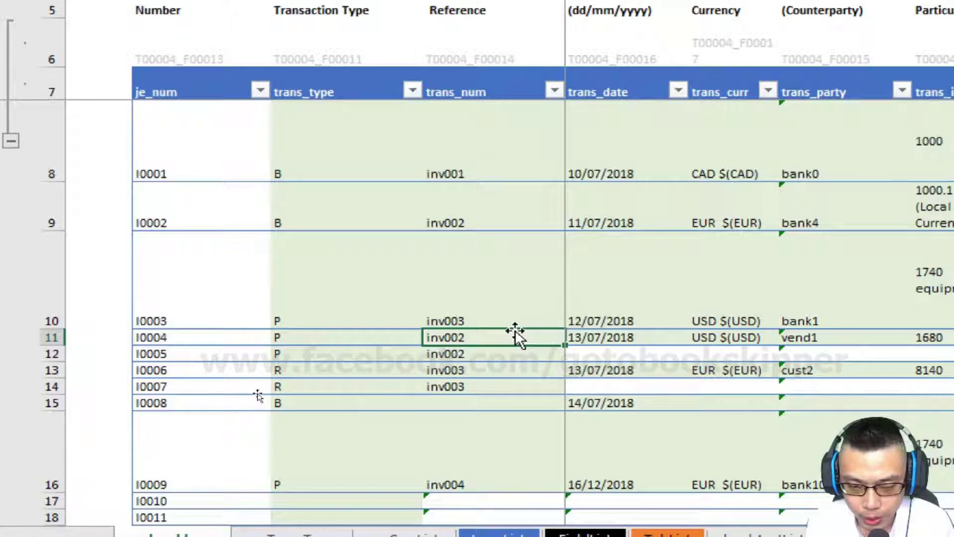
{"action": "key", "text": "Down"}
{"action": "key", "text": "Right"}
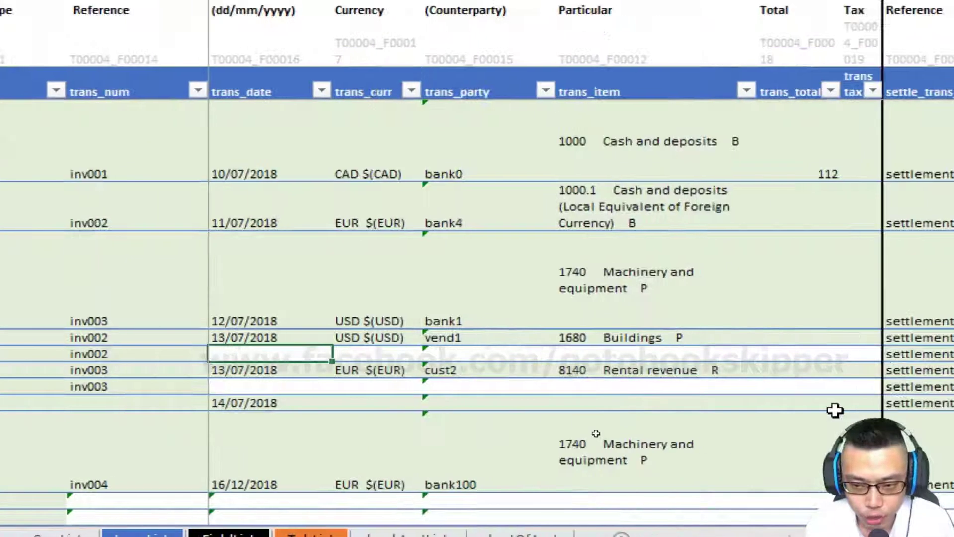
{"action": "key", "text": "Right"}
{"action": "key", "text": "Right"}
{"action": "key", "text": "Right"}
{"action": "key", "text": "Right"}
{"action": "key", "text": "Right"}
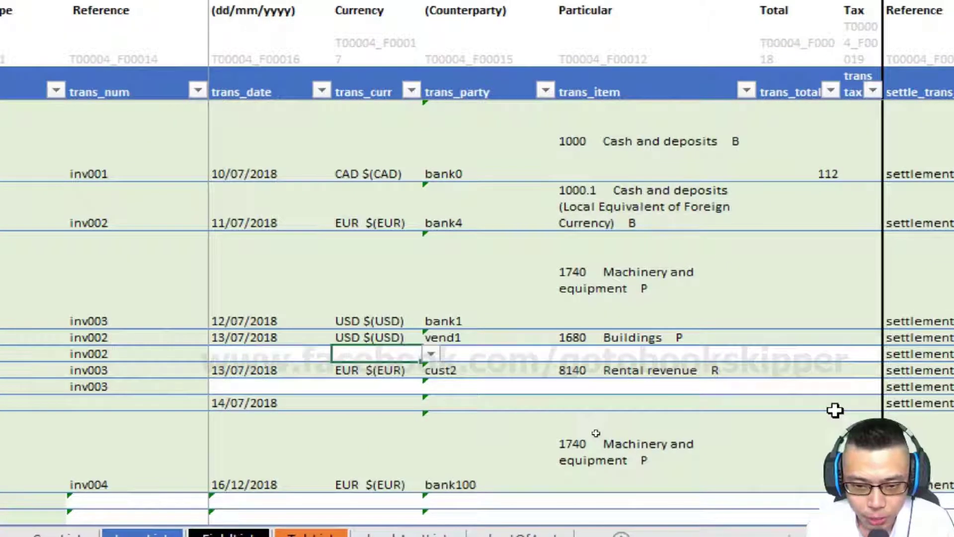
{"action": "key", "text": "Left"}
{"action": "key", "text": "Left"}
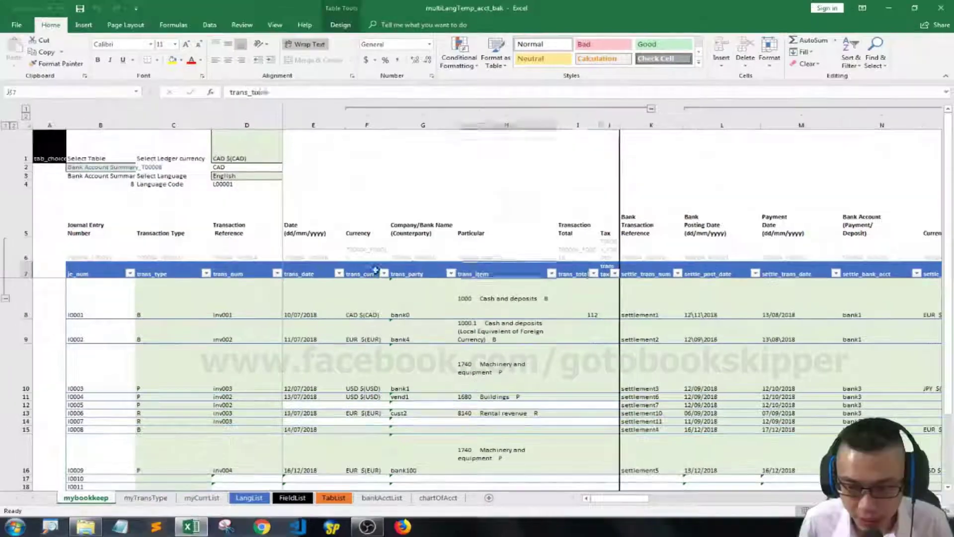
Review the helper columns up to settle_bank_count and examine the settle_bank_extract results in the first two table rows.
{"action": "key", "text": "Right"}
{"action": "key", "text": "Right"}
{"action": "key", "text": "Right"}
{"action": "key", "text": "Right"}
{"action": "key", "text": "Right"}
{"action": "key", "text": "Right"}
{"action": "key", "text": "Right"}
{"action": "key", "text": "Right"}
{"action": "key", "text": "Right"}
{"action": "key", "text": "Right"}
{"action": "key", "text": "Right"}
{"action": "key", "text": "Right"}
{"action": "key", "text": "Right"}
{"action": "key", "text": "Right"}
{"action": "key", "text": "Right"}
{"action": "key", "text": "Right"}
{"action": "key", "text": "Right"}
{"action": "key", "text": "Right"}
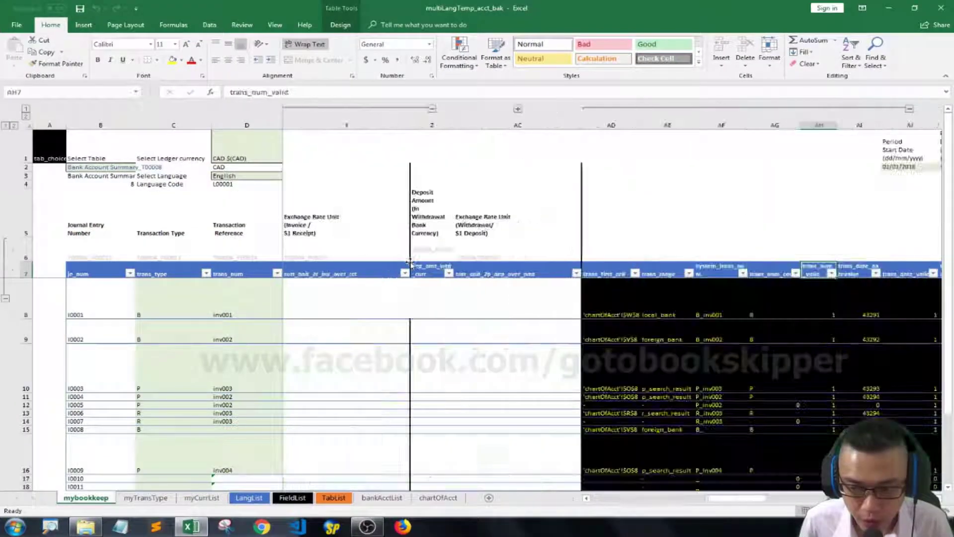
{"action": "key", "text": "Right"}
{"action": "key", "text": "Right"}
{"action": "key", "text": "Right"}
{"action": "key", "text": "Right"}
{"action": "key", "text": "Right"}
{"action": "key", "text": "Right"}
{"action": "key", "text": "Right"}
{"action": "key", "text": "Right"}
{"action": "key", "text": "Right"}
{"action": "key", "text": "Right"}
{"action": "key", "text": "Right"}
{"action": "key", "text": "Right"}
{"action": "key", "text": "Right"}
{"action": "key", "text": "Right"}
{"action": "key", "text": "Right"}
{"action": "key", "text": "Right"}
{"action": "key", "text": "Right"}
{"action": "key", "text": "Right"}
{"action": "key", "text": "Right"}
{"action": "key", "text": "Right"}
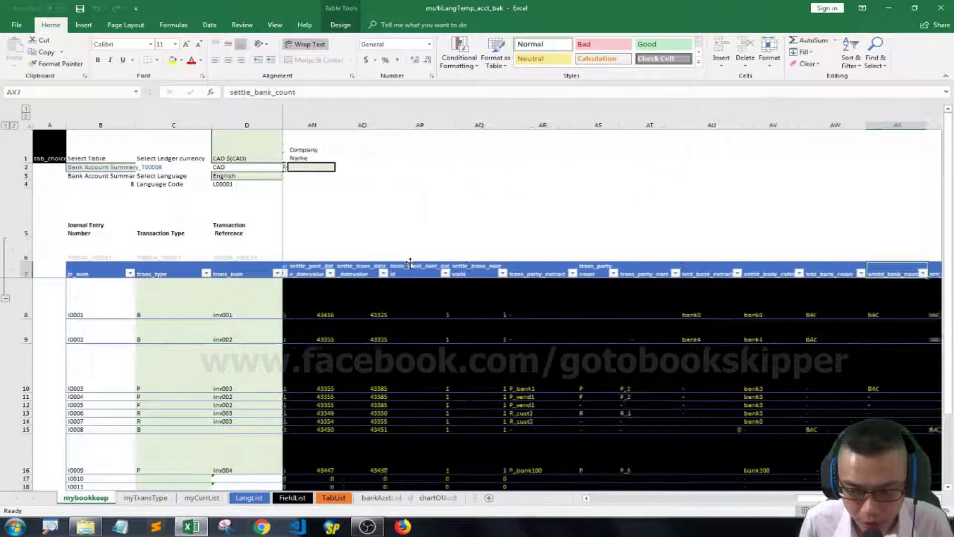
{"action": "left_click", "coordinate": [902, 284]}
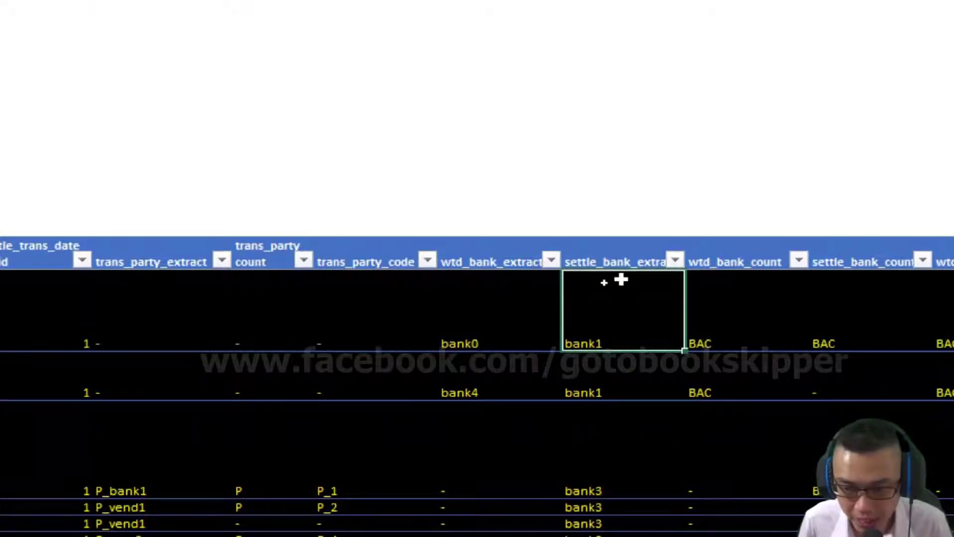
{"action": "key", "text": "Down"}
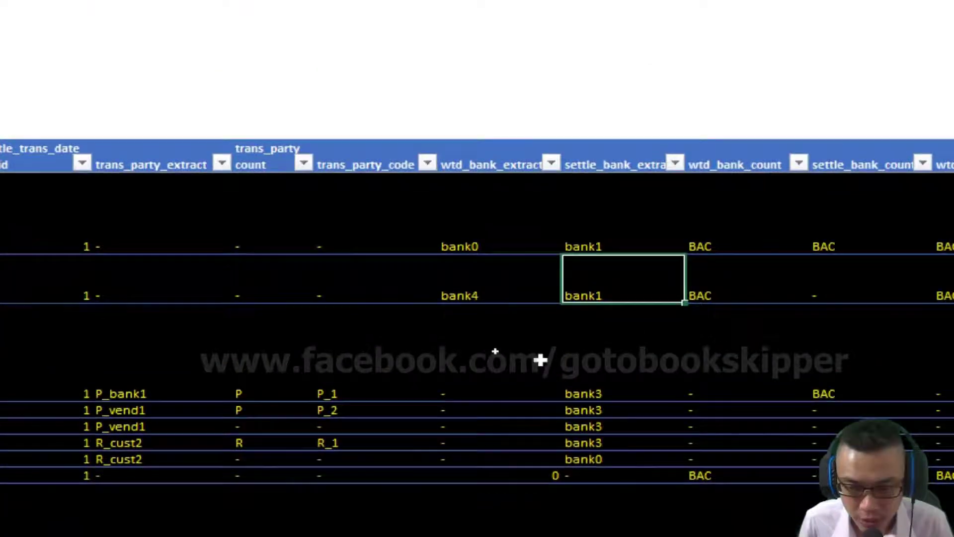
{"action": "left_click", "coordinate": [604, 229]}
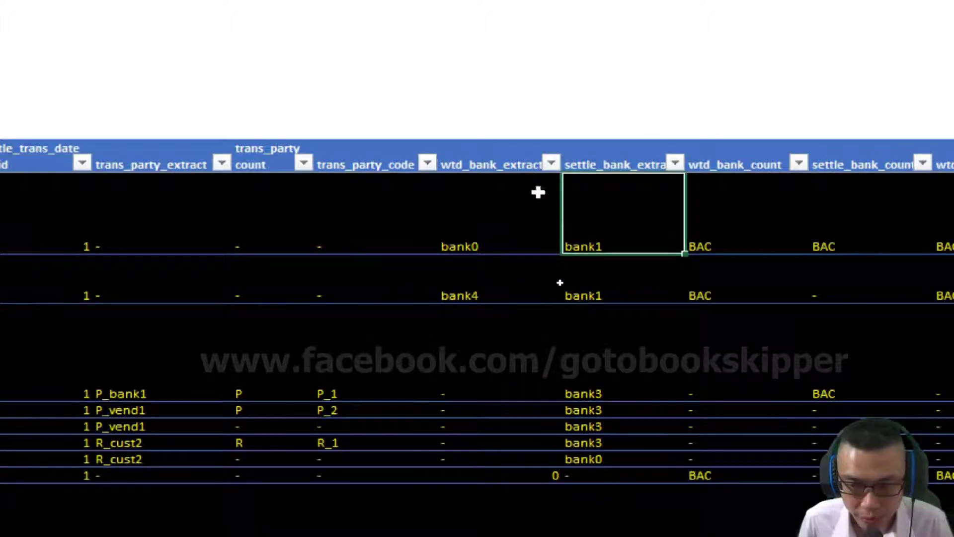
Go back to the entry fields and examine the settlement columns, focusing on the settle_bank_acct column.
{"action": "key", "text": "Up"}
{"action": "key", "text": "ctrl+Left"}
{"action": "key", "text": "Right"}
{"action": "key", "text": "Right"}
{"action": "key", "text": "Right"}
{"action": "key", "text": "Right"}
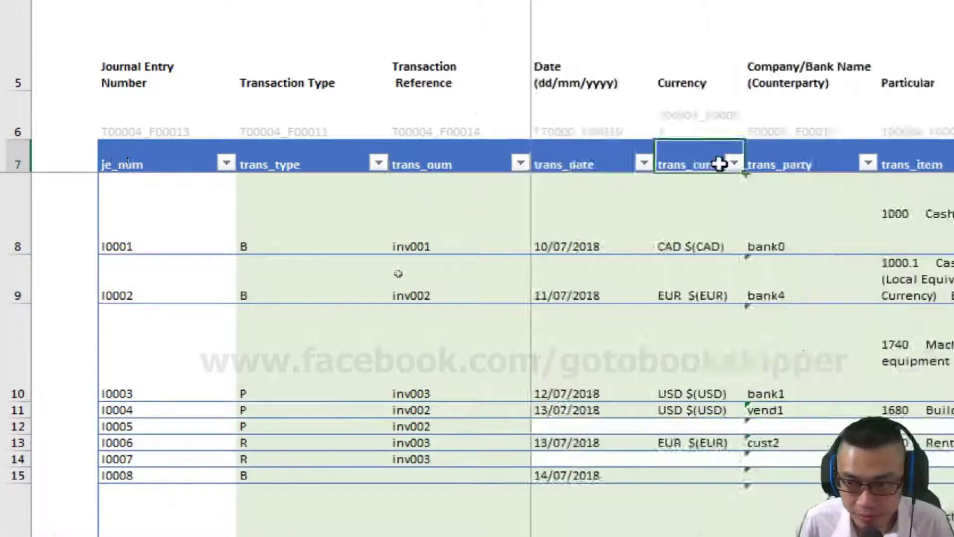
{"action": "key", "text": "Right"}
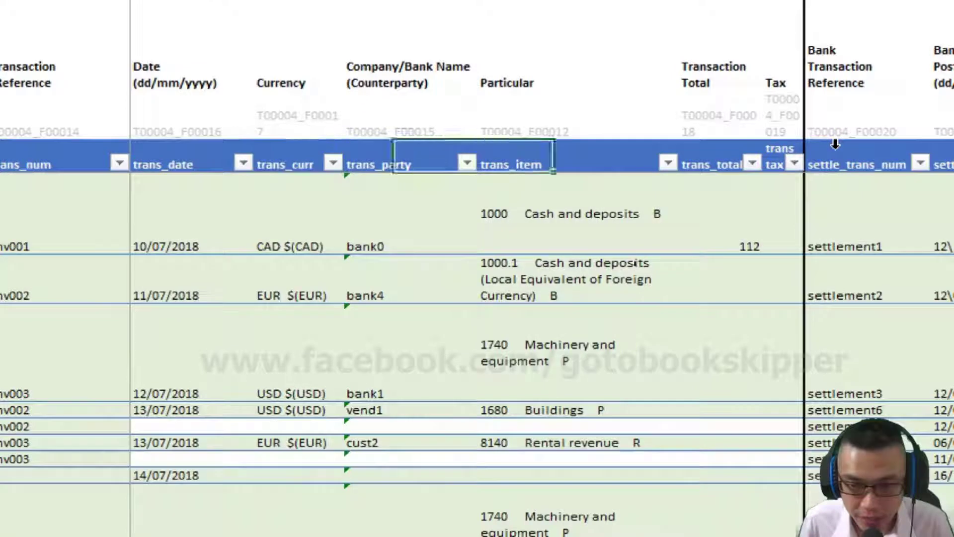
{"action": "key", "text": "Right"}
{"action": "key", "text": "Right"}
{"action": "key", "text": "Right"}
{"action": "key", "text": "Right"}
{"action": "key", "text": "Right"}
{"action": "key", "text": "Right"}
{"action": "key", "text": "Right"}
{"action": "key", "text": "Right"}
{"action": "key", "text": "Right"}
{"action": "key", "text": "Right"}
{"action": "key", "text": "Left"}
{"action": "key", "text": "Left"}
{"action": "key", "text": "Left"}
{"action": "key", "text": "Left"}
{"action": "key", "text": "Left"}
{"action": "key", "text": "Right"}
{"action": "key", "text": "Down"}
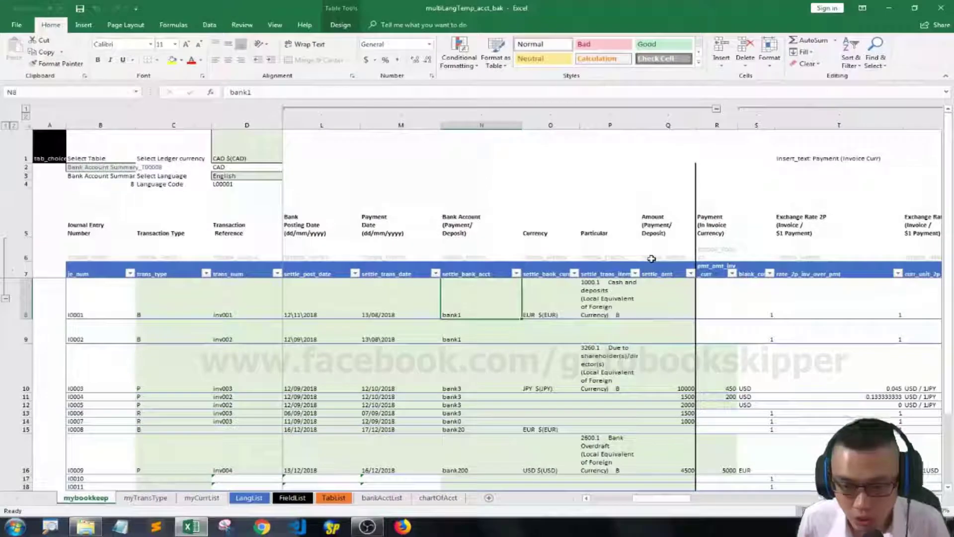
{"action": "key", "text": "Up"}
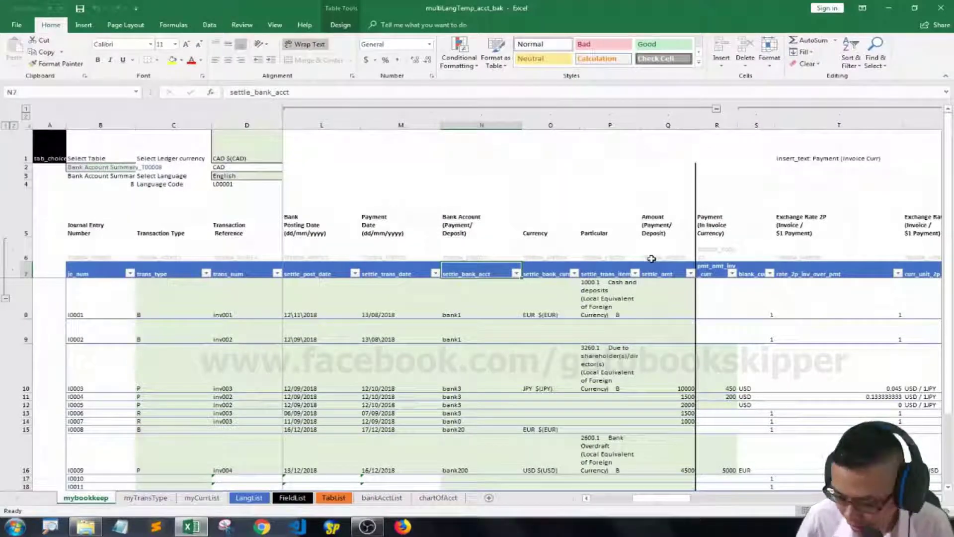
Inspect the settle_bank_extract formula in the first table row and leave it without editing.
{"action": "key", "text": "Right"}
{"action": "key", "text": "Page_Down"}
{"action": "key", "text": "Page_Up"}
{"action": "key", "text": "alt+Page_Down"}
{"action": "key", "text": "alt+Page_Down"}
{"action": "key", "text": "alt+Page_Down"}
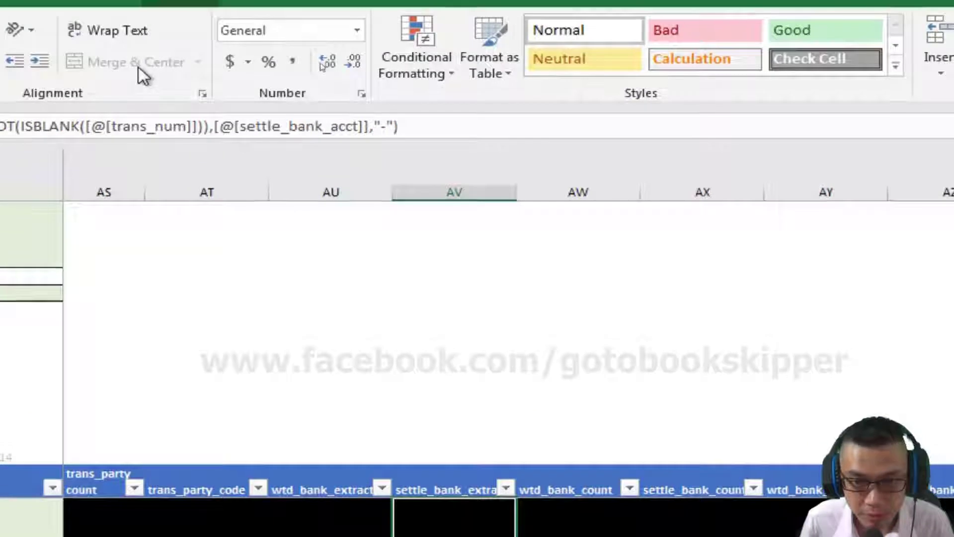
{"action": "left_click", "coordinate": [383, 128]}
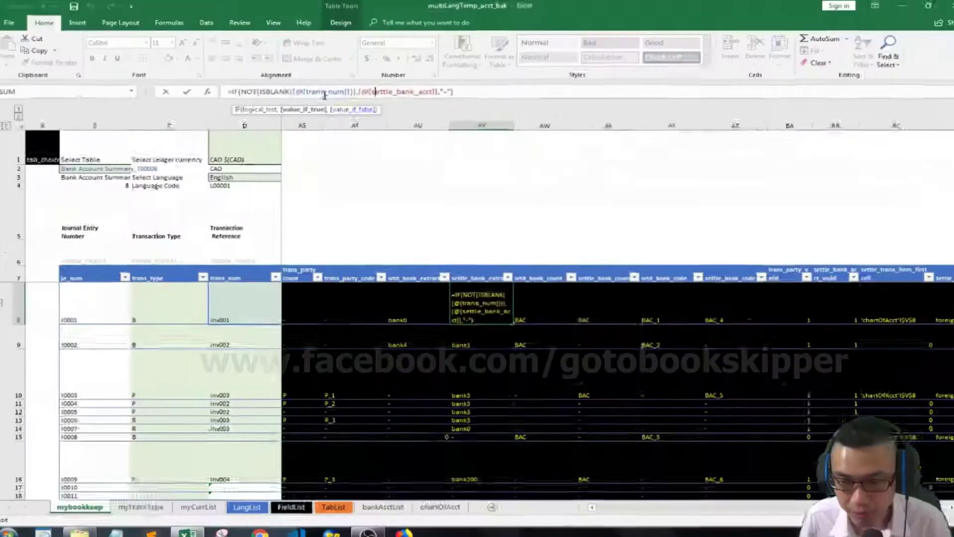
{"action": "key", "text": "Escape"}
Compare the reference, date, currency, counterparty and item fields of the original inv002 payment row with its repeated row.
{"action": "left_click", "coordinate": [143, 471]}
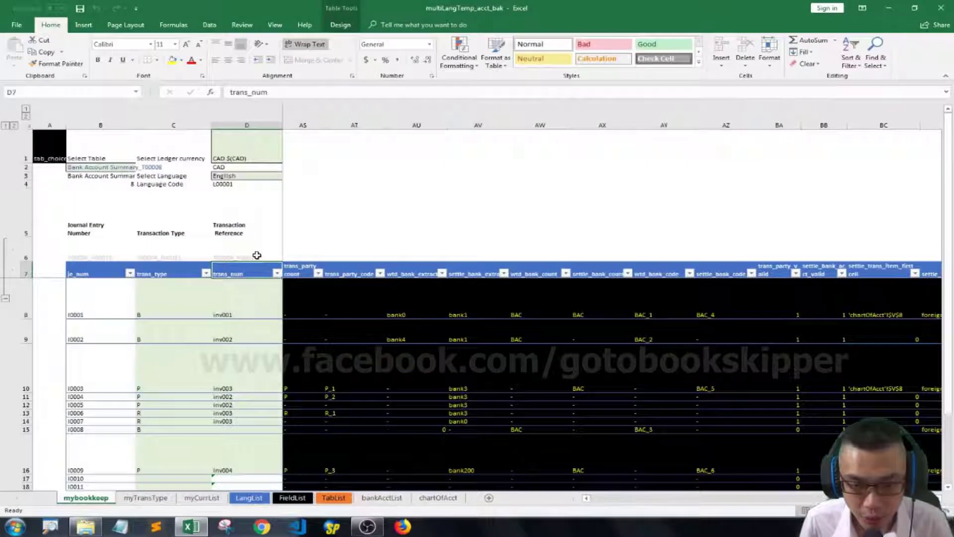
{"action": "key", "text": "Right"}
{"action": "key", "text": "Right"}
{"action": "key", "text": "Down"}
{"action": "key", "text": "Down"}
{"action": "key", "text": "Down"}
{"action": "key", "text": "Down"}
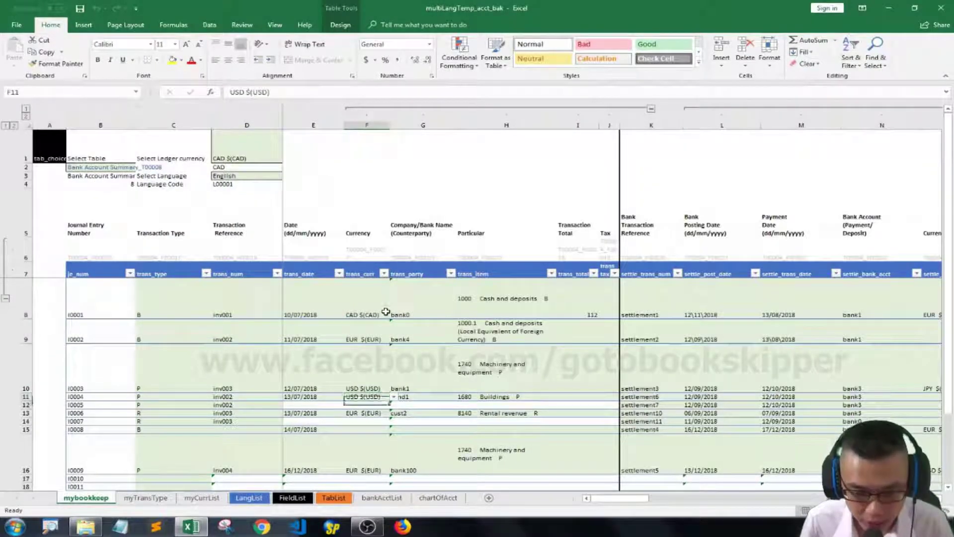
{"action": "key", "text": "Down"}
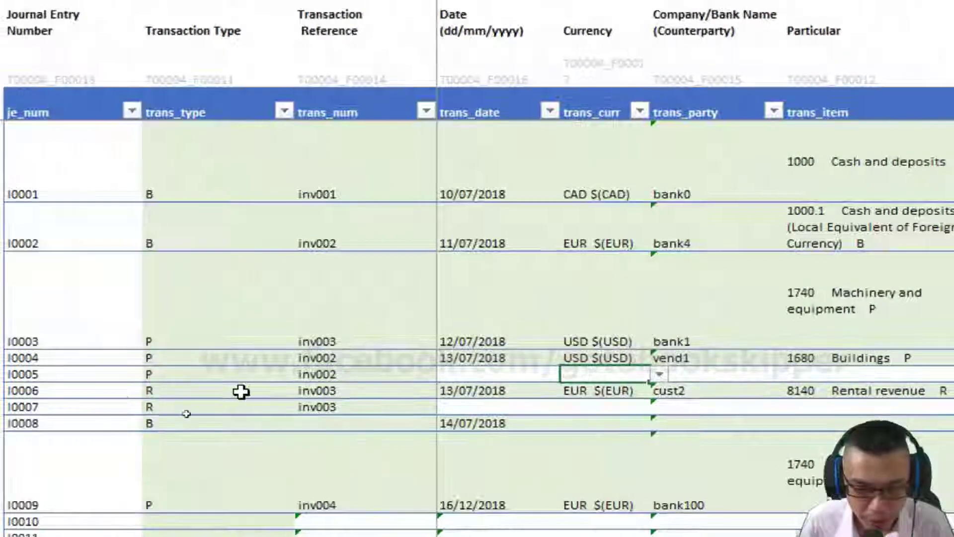
{"action": "key", "text": "Up"}
{"action": "key", "text": "Left"}
{"action": "key", "text": "Left"}
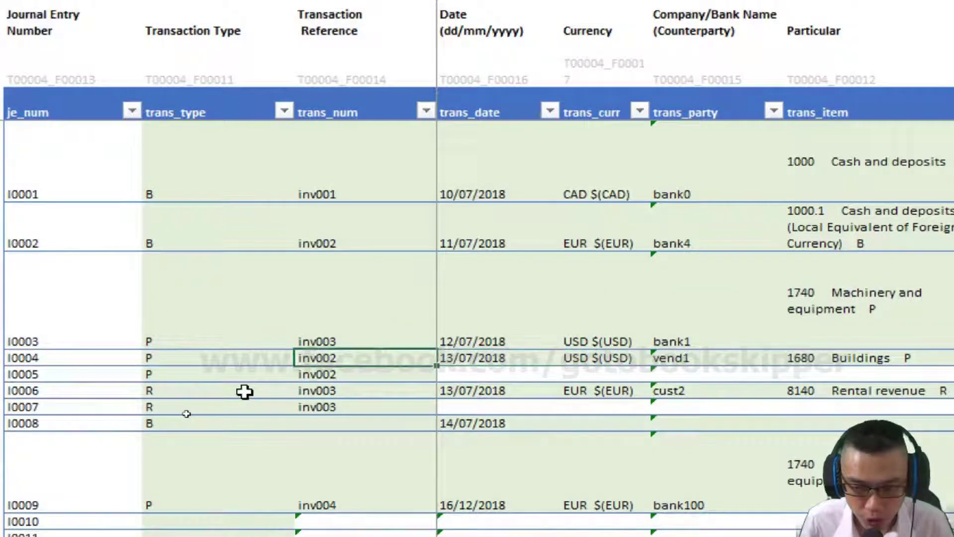
{"action": "key", "text": "Right"}
{"action": "key", "text": "Right"}
{"action": "key", "text": "Right"}
{"action": "key", "text": "Right"}
{"action": "key", "text": "Left"}
{"action": "key", "text": "Left"}
{"action": "key", "text": "Left"}
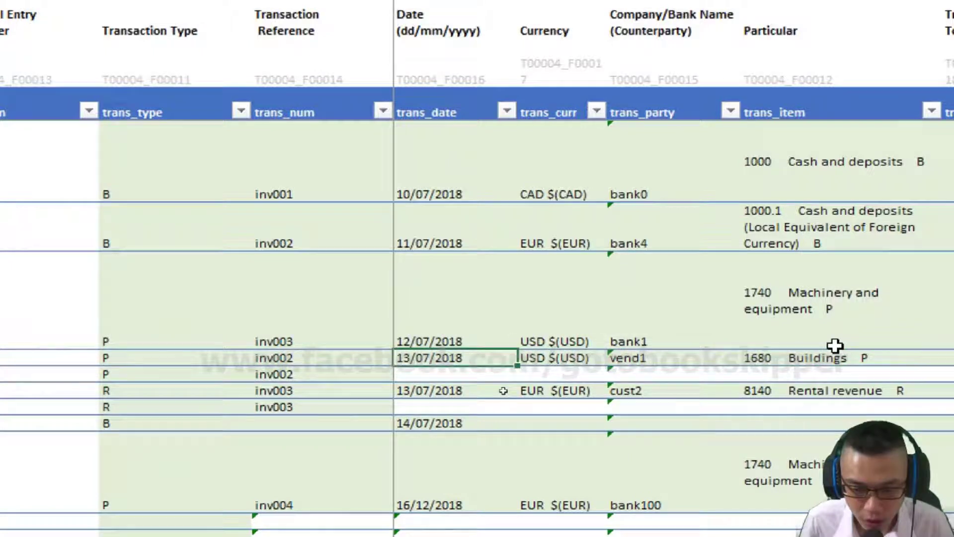
Examine the transaction and settlement fields across the settlement6 row up to the bank account, currency and particular.
{"action": "key", "text": "Right"}
{"action": "key", "text": "Right"}
{"action": "key", "text": "Right"}
{"action": "key", "text": "Right"}
{"action": "key", "text": "Right"}
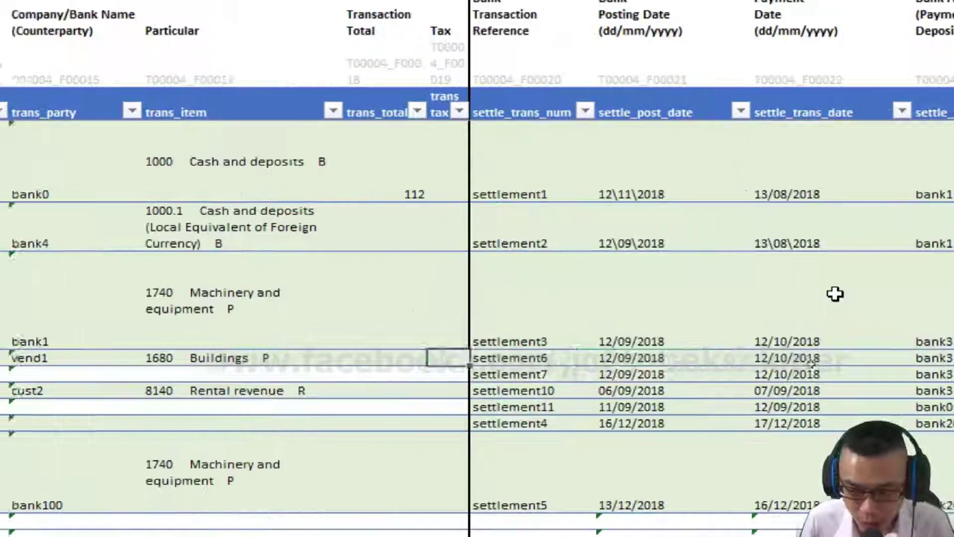
{"action": "key", "text": "Right"}
{"action": "key", "text": "Right"}
{"action": "key", "text": "Left"}
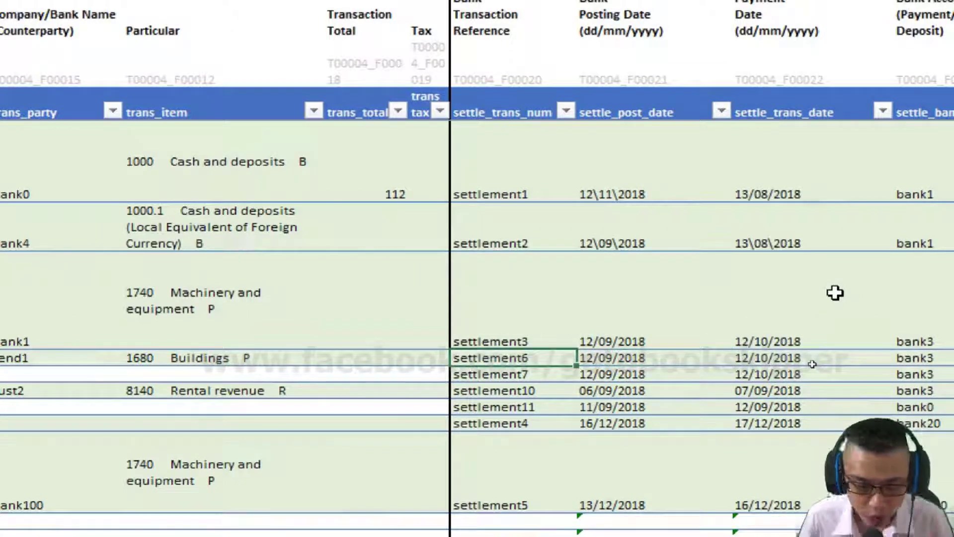
{"action": "key", "text": "Right"}
{"action": "key", "text": "Right"}
{"action": "key", "text": "Right"}
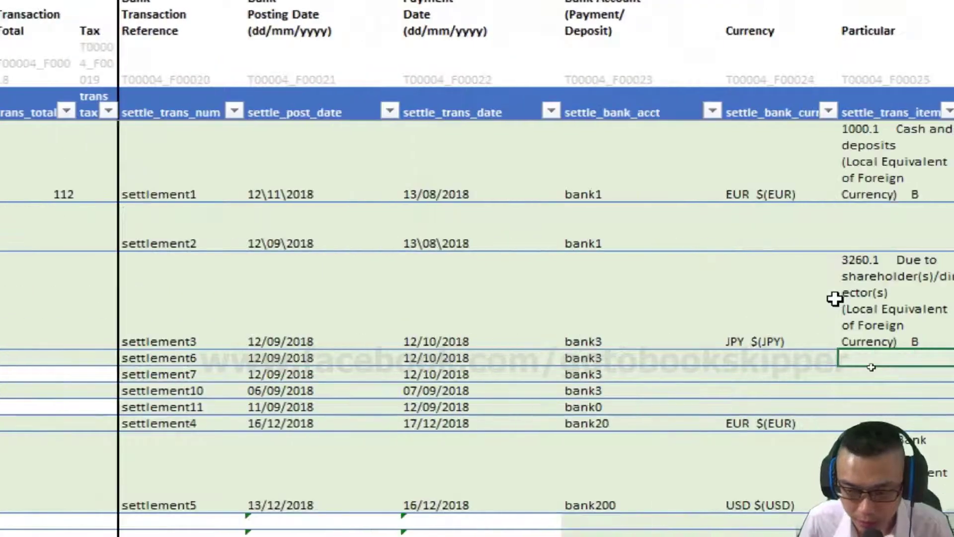
{"action": "key", "text": "Left"}
{"action": "key", "text": "Right"}
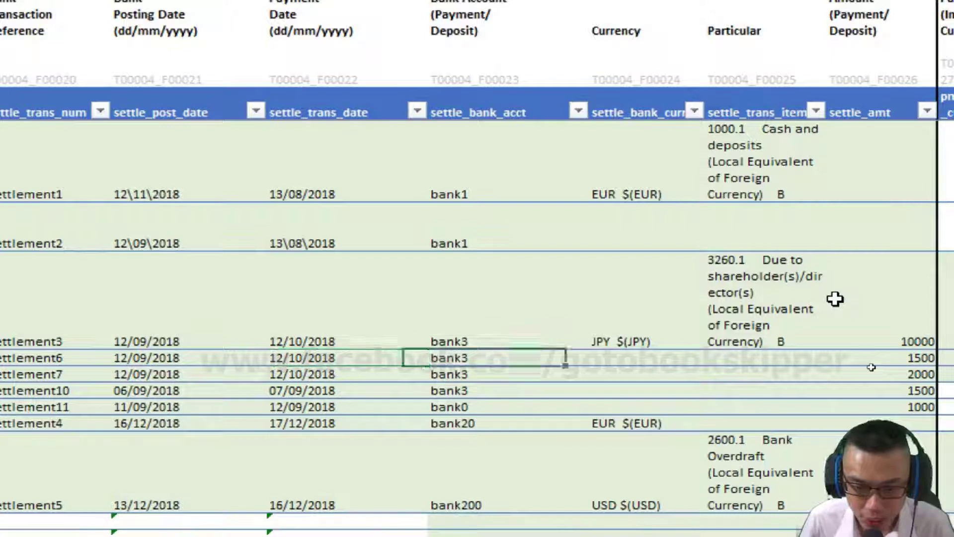
Set the settlement7 row's settle_bank_acct to bank1 and check the currency of the first table row that uses bank1.
{"action": "left_click", "coordinate": [562, 309]}
{"action": "key", "text": "Right"}
{"action": "key", "text": "Left"}
{"action": "key", "text": "Down"}
{"action": "key", "text": "Down"}
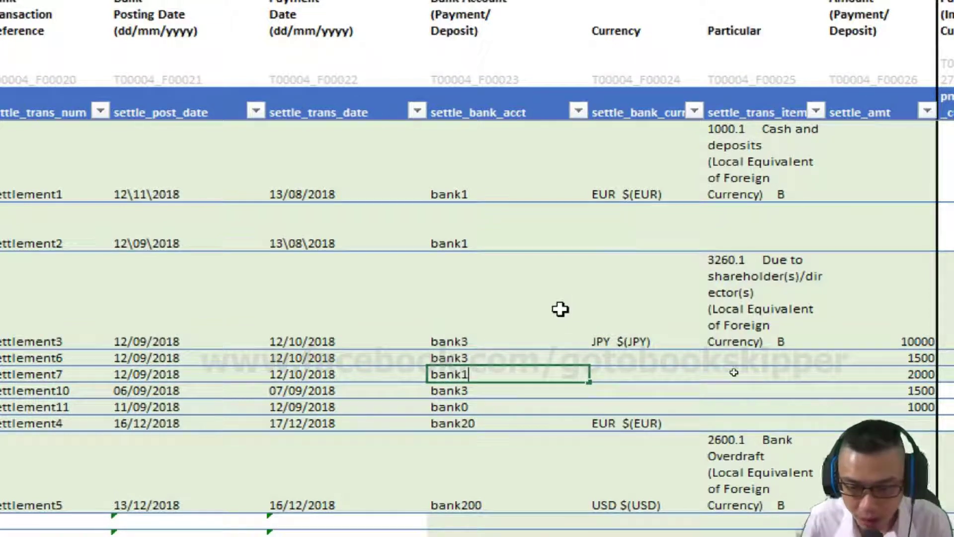
{"action": "key", "text": "Right"}
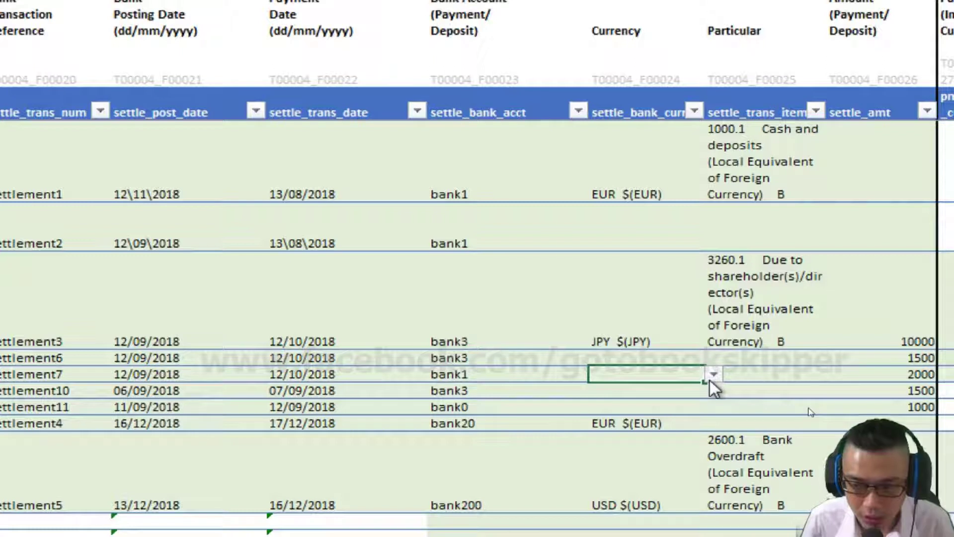
{"action": "key", "text": "Up"}
{"action": "key", "text": "Up"}
{"action": "key", "text": "Up"}
{"action": "key", "text": "Up"}
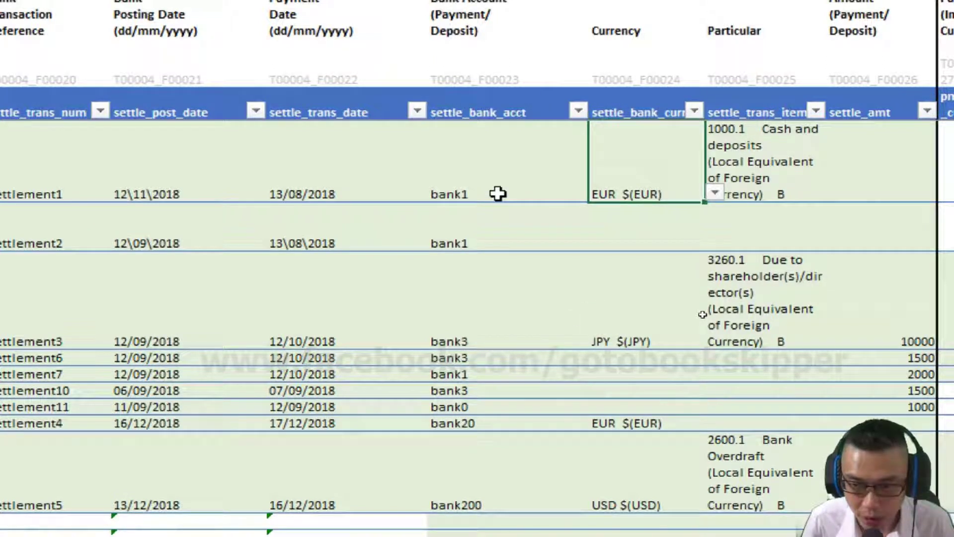
Enter 10 as the payment amount in invoice currency for the settlement7 row and check its exchange rate.
{"action": "left_click", "coordinate": [666, 373]}
{"action": "left_click", "coordinate": [743, 376]}
{"action": "key", "text": "Right"}
{"action": "key", "text": "Right"}
{"action": "key", "text": "Right"}
{"action": "key", "text": "Right"}
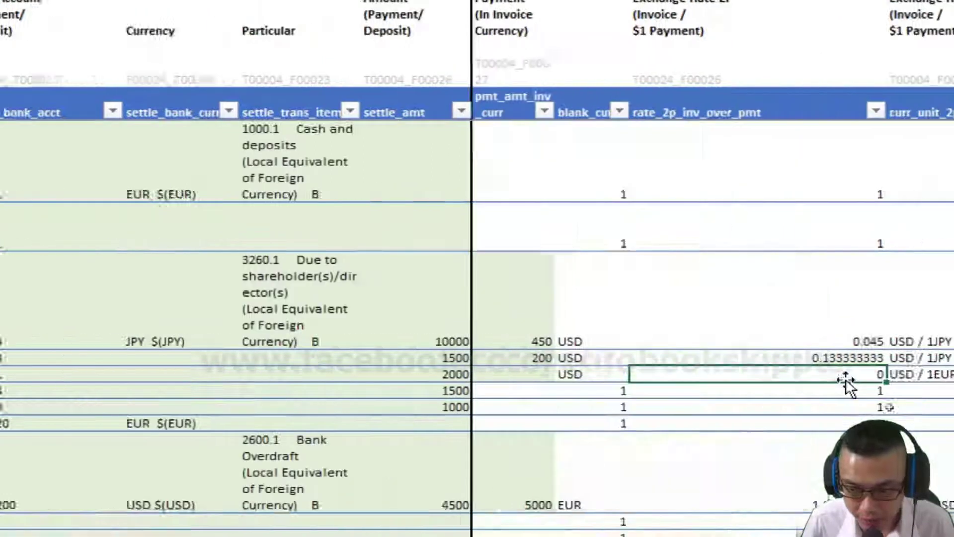
{"action": "key", "text": "Left"}
{"action": "key", "text": "Left"}
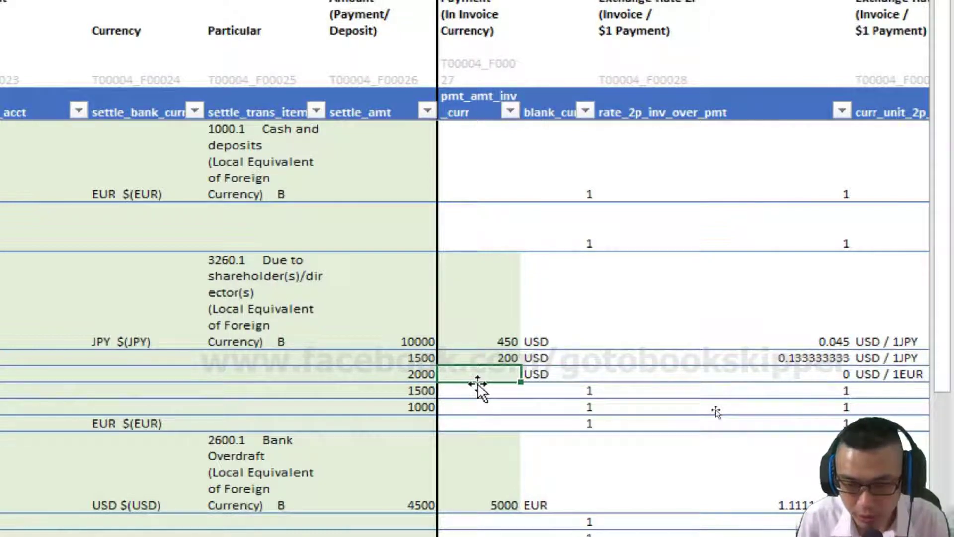
{"action": "key", "text": "Right"}
{"action": "key", "text": "Right"}
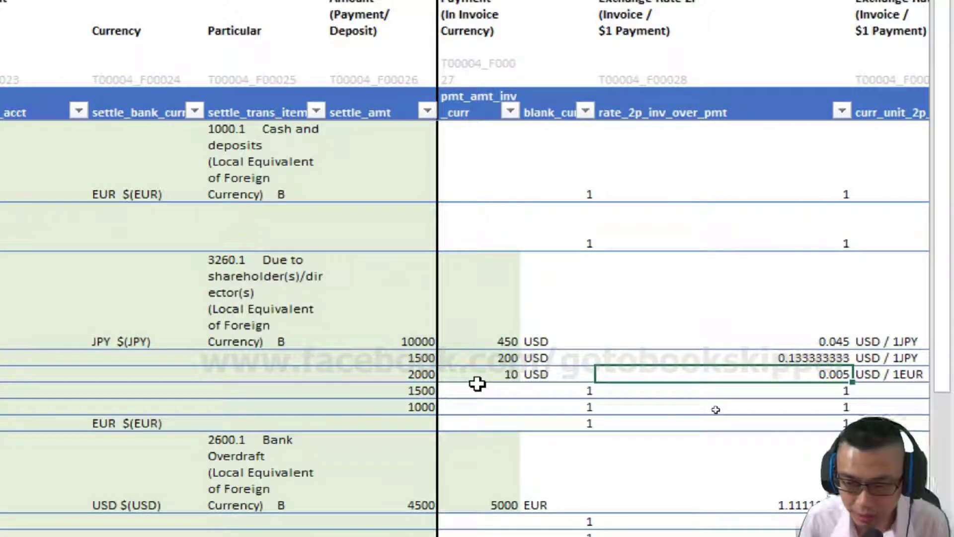
{"action": "key", "text": "Left"}
{"action": "key", "text": "Right"}
{"action": "key", "text": "Left"}
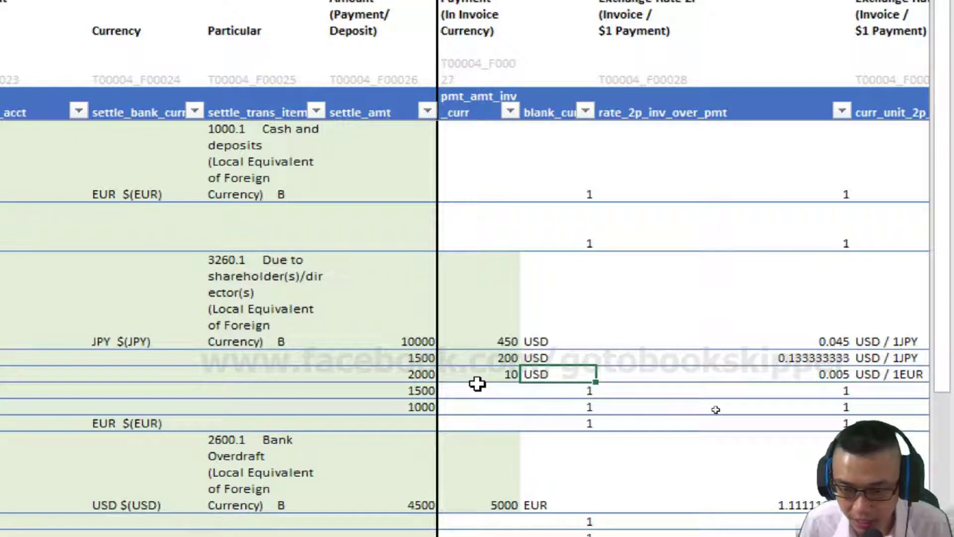
{"action": "key", "text": "Left"}
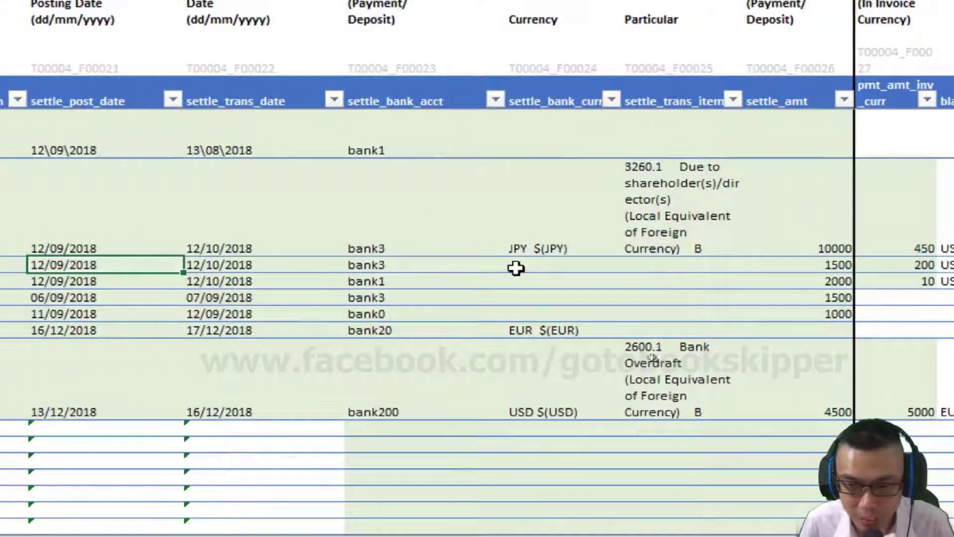
Examine the currency and particular cells of the settlement rows from settlement6 to settlement11 beside their bank accounts.
{"action": "key", "text": "Right"}
{"action": "key", "text": "Right"}
{"action": "key", "text": "Right"}
{"action": "key", "text": "shift+Down"}
{"action": "key", "text": "shift+Down"}
{"action": "key", "text": "shift+Down"}
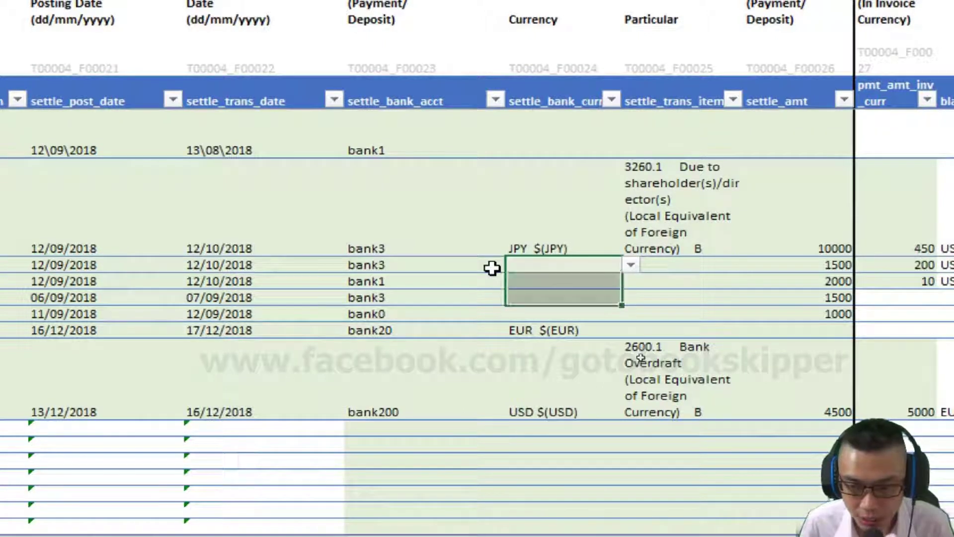
{"action": "key", "text": "shift+Right"}
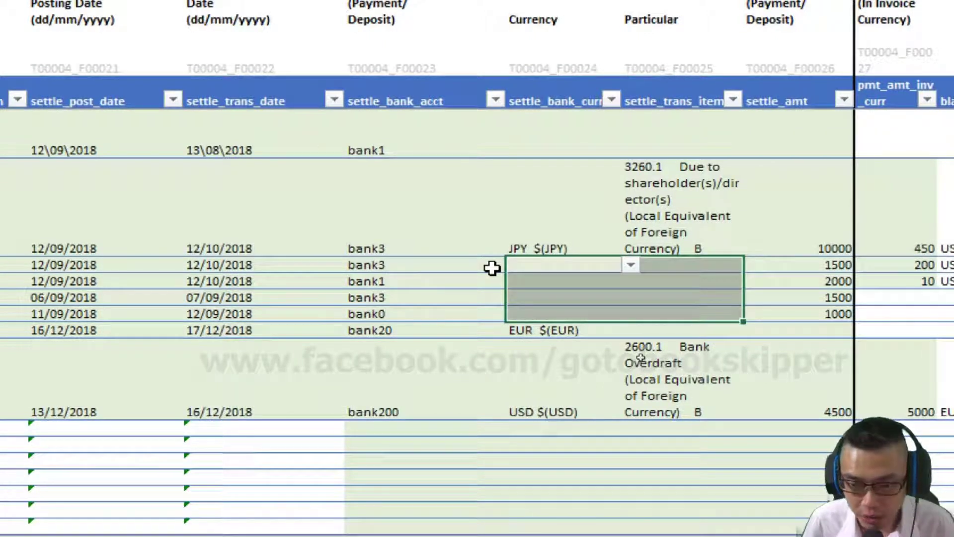
{"action": "left_click", "coordinate": [477, 264]}
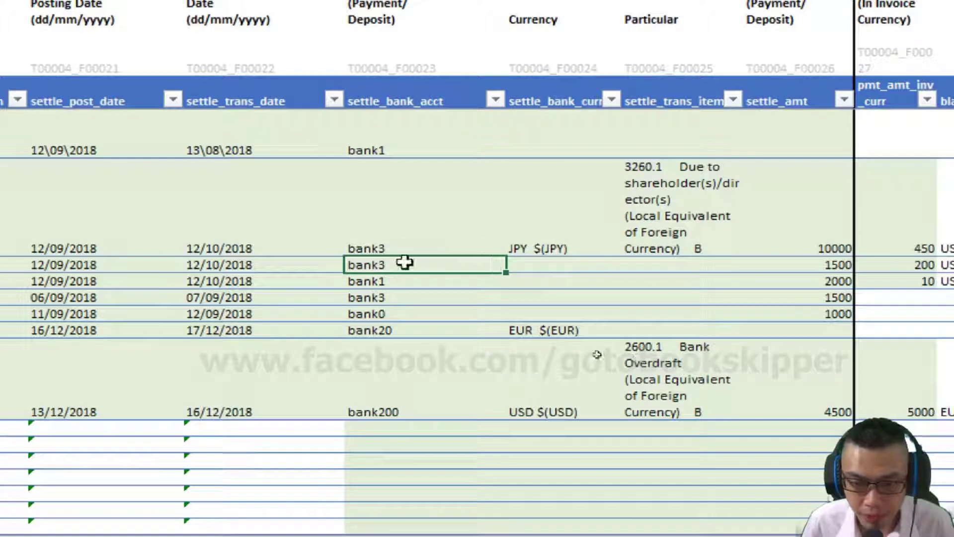
Compare the bank account, currency and particular fields of the two bank1 rows, settlement1 and settlement2.
{"action": "left_click", "coordinate": [394, 149]}
{"action": "scroll", "coordinate": [394, 149], "scroll_direction": "up", "scroll_amount": 1}
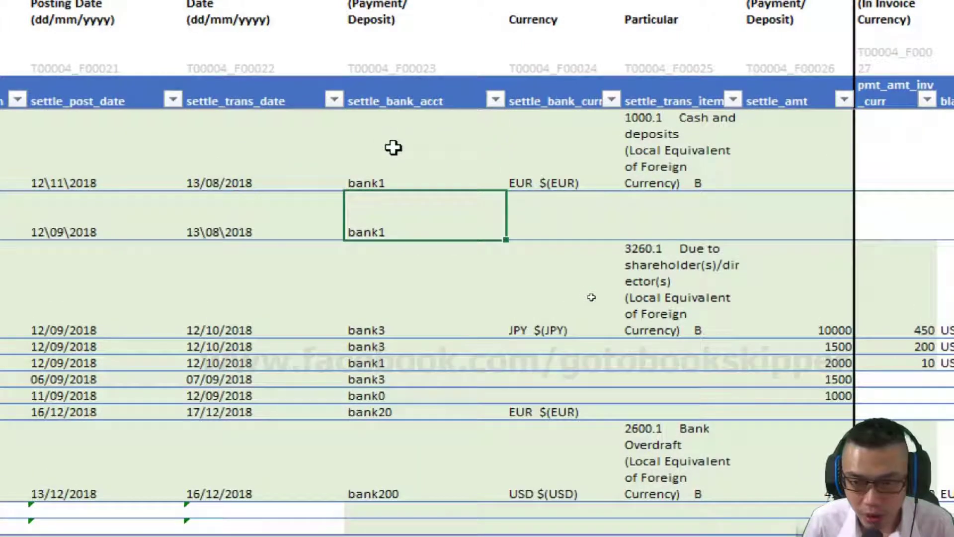
{"action": "key", "text": "Right"}
{"action": "left_click", "coordinate": [414, 219]}
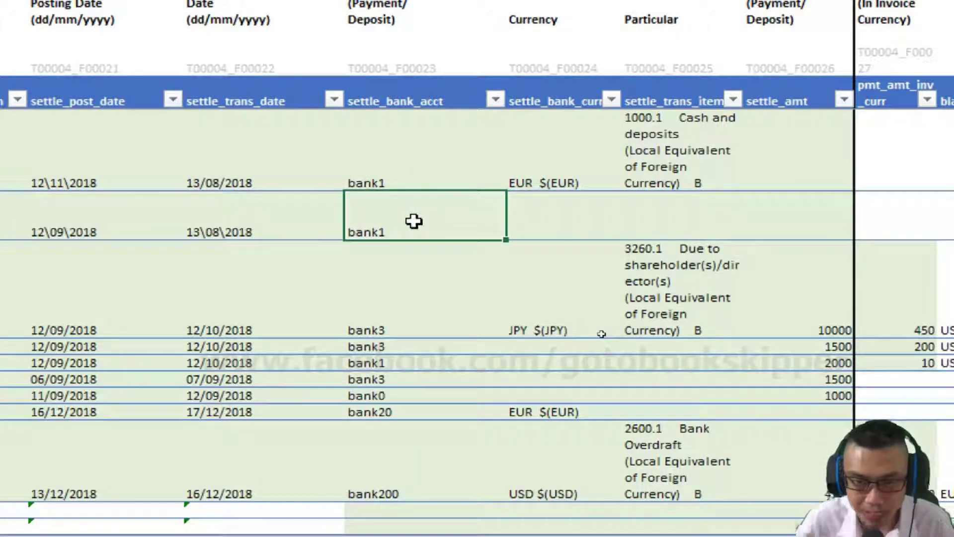
{"action": "left_click", "coordinate": [408, 179]}
{"action": "key", "text": "Down"}
{"action": "key", "text": "Right"}
{"action": "key", "text": "Right"}
{"action": "key", "text": "Left"}
{"action": "key", "text": "shift+Right"}
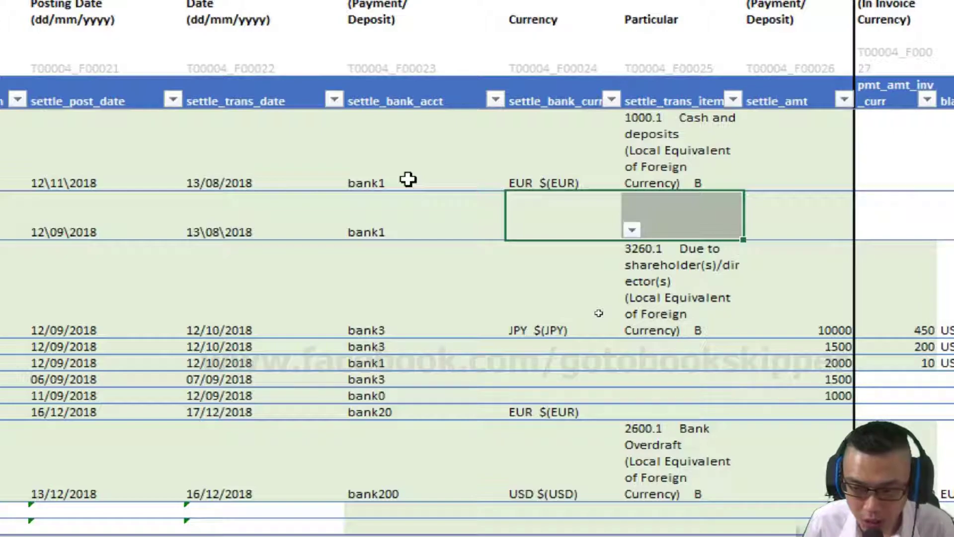
Create a formula-based conditional formatting rule for the settle_bank_curr cell in the first table row.
{"action": "key", "text": "Up"}
{"action": "key", "text": "alt+h"}
{"action": "key", "text": "l"}
{"action": "key", "text": "r"}
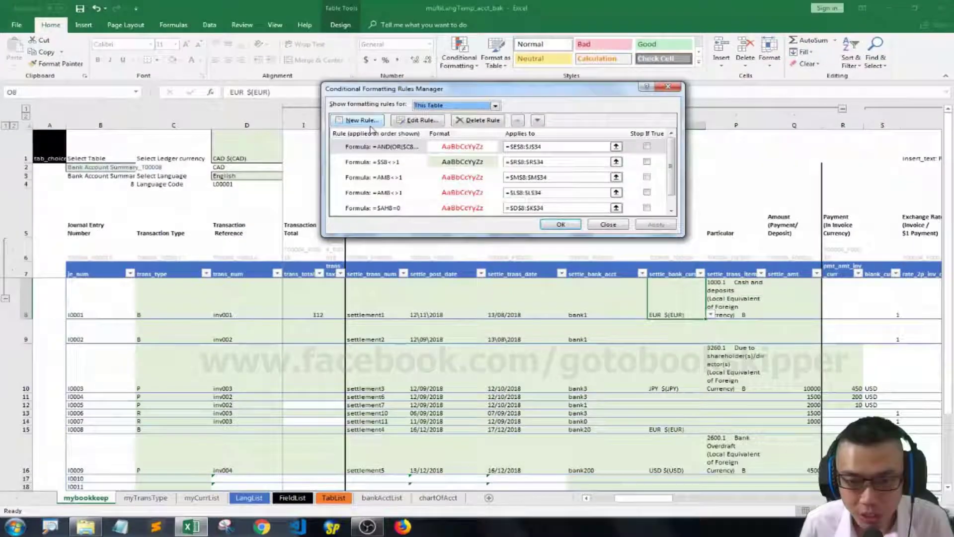
{"action": "left_click", "coordinate": [369, 124]}
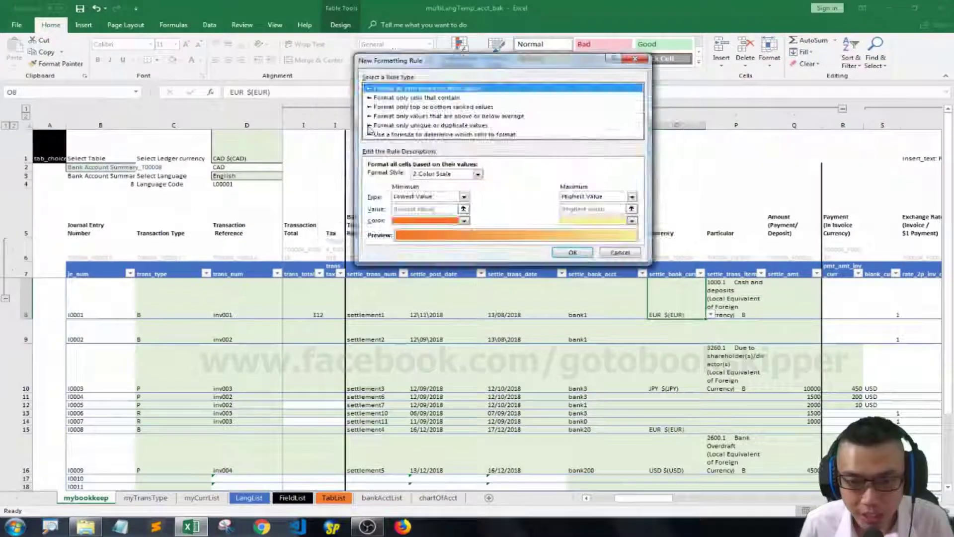
{"action": "left_click", "coordinate": [401, 135]}
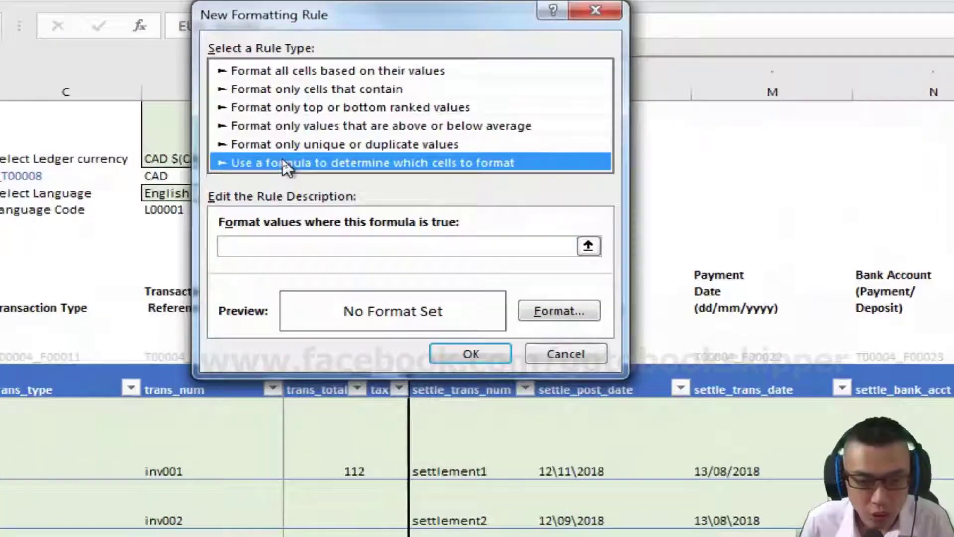
{"action": "left_click", "coordinate": [259, 249]}
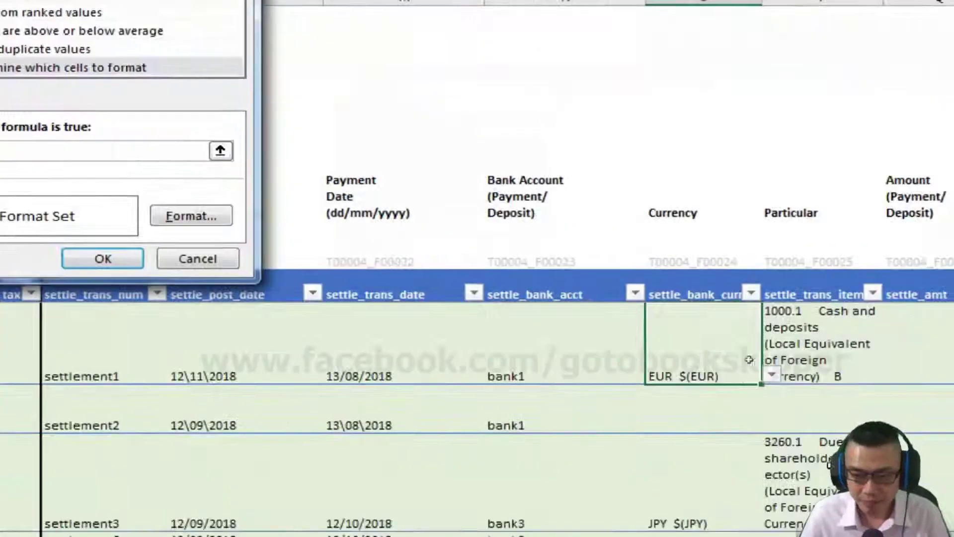
Reference the first table row's settle_bank_code cell, AZ8, in the new rule's formula.
{"action": "left_click", "coordinate": [688, 286]}
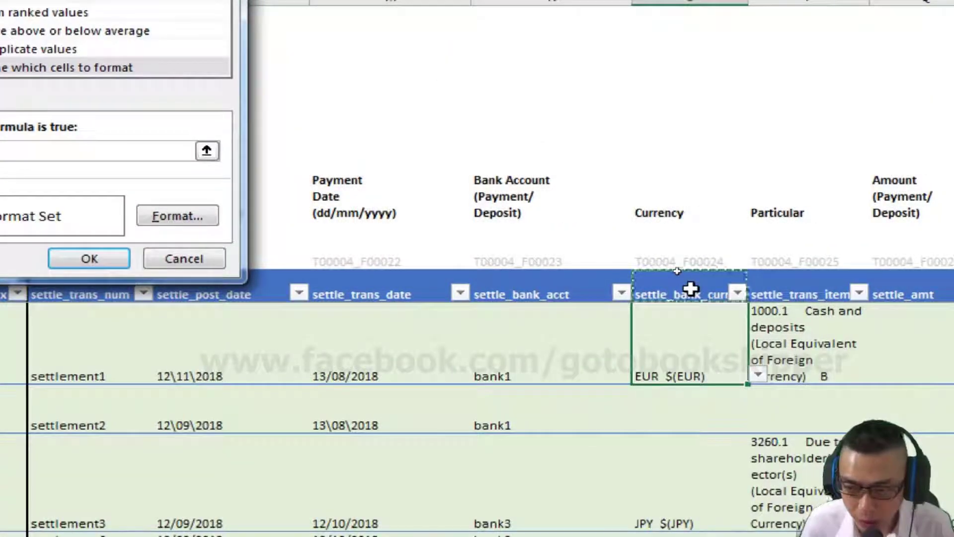
{"action": "key", "text": "ctrl+Right"}
{"action": "key", "text": "Down"}
{"action": "key", "text": "Down"}
{"action": "key", "text": "Left"}
{"action": "key", "text": "Left"}
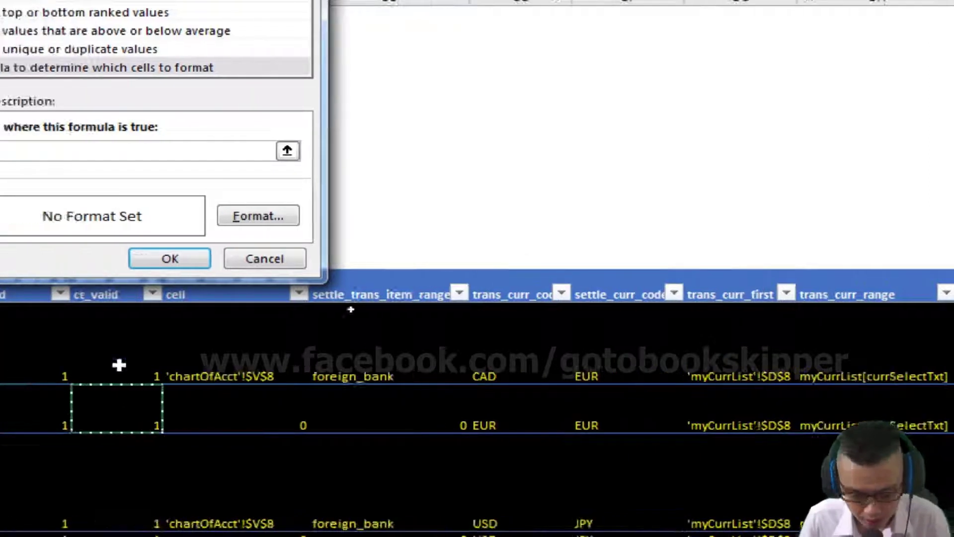
{"action": "key", "text": "Right"}
{"action": "key", "text": "Left"}
{"action": "key", "text": "Left"}
{"action": "key", "text": "Left"}
{"action": "key", "text": "Left"}
{"action": "key", "text": "Left"}
{"action": "key", "text": "Left"}
{"action": "key", "text": "Up"}
{"action": "left_click_drag", "start_coordinate": [355, 90], "coordinate": [291, 60]}
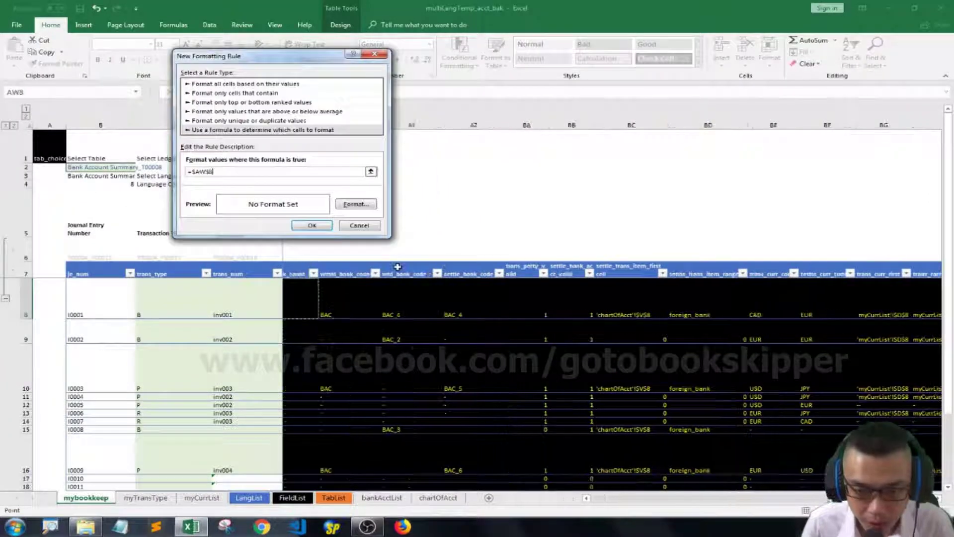
{"action": "left_click", "coordinate": [490, 309]}
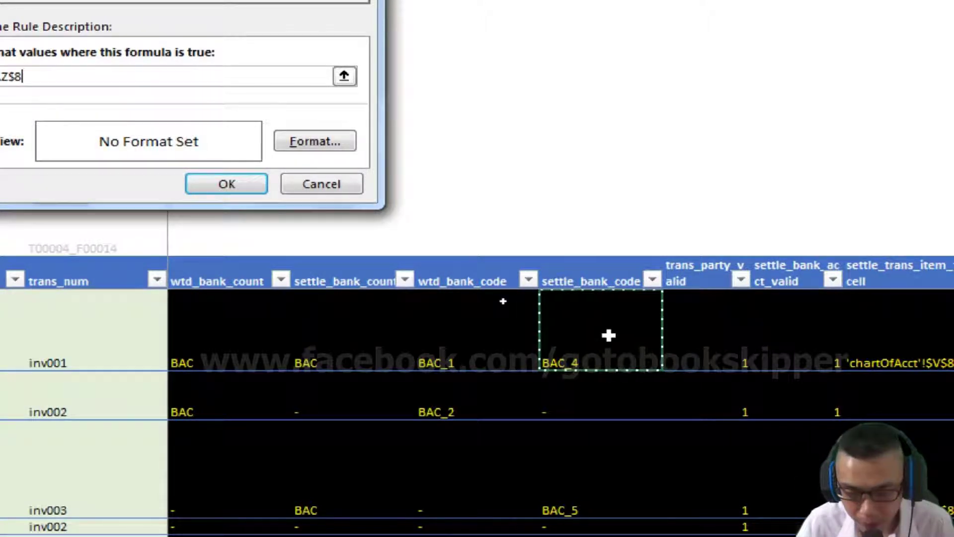
{"action": "left_click", "coordinate": [619, 402]}
{"action": "key", "text": "Up"}
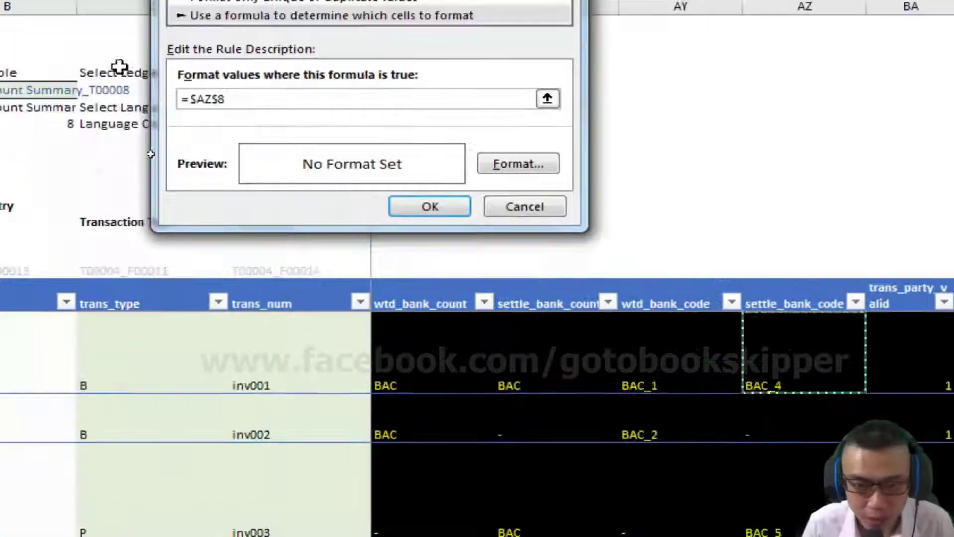
Make the row of the AZ8 reference relative and complete the rule formula as =$AZ8="-".
{"action": "key", "text": "F4"}
{"action": "key", "text": "F4"}
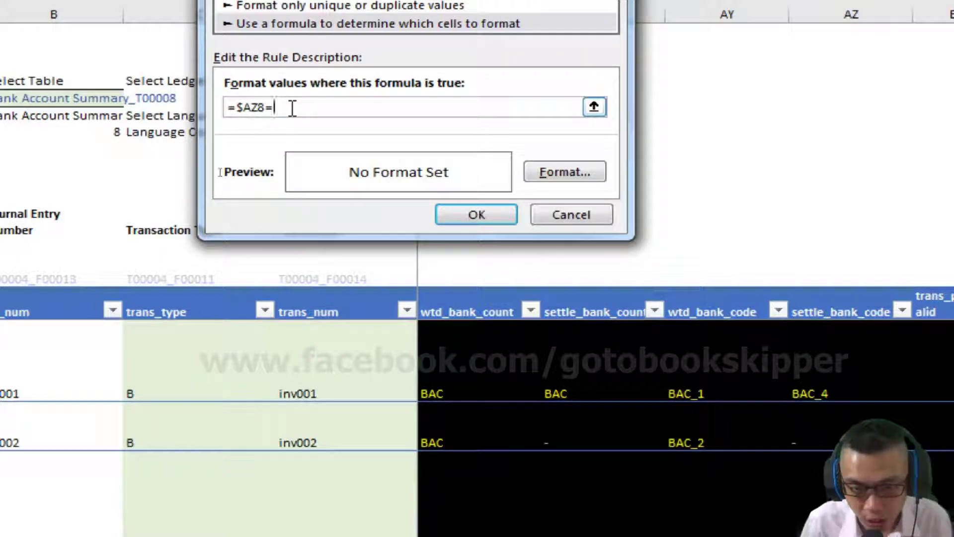
{"action": "type", "text": "-\""}
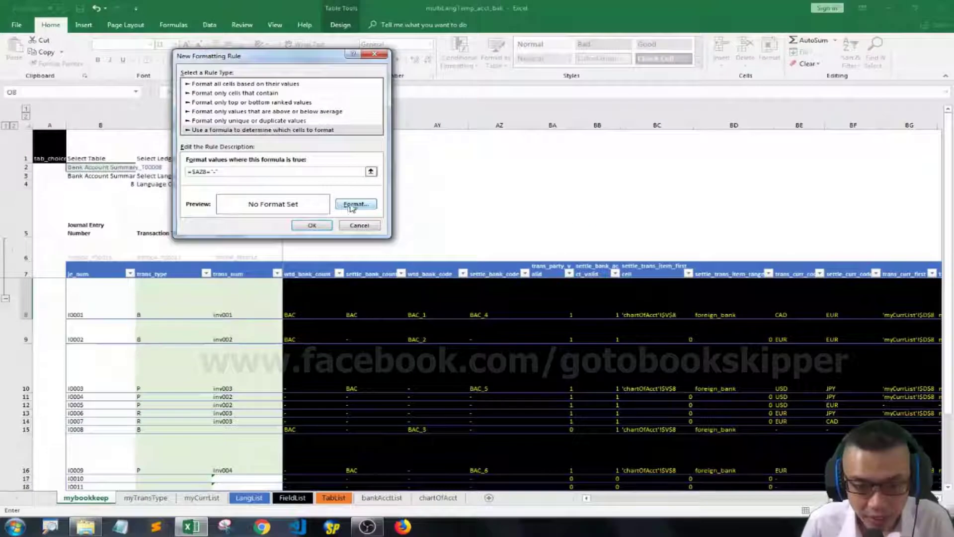
Give the new rule a red font color and add it to the conditional formatting rules.
{"action": "left_click", "coordinate": [355, 205]}
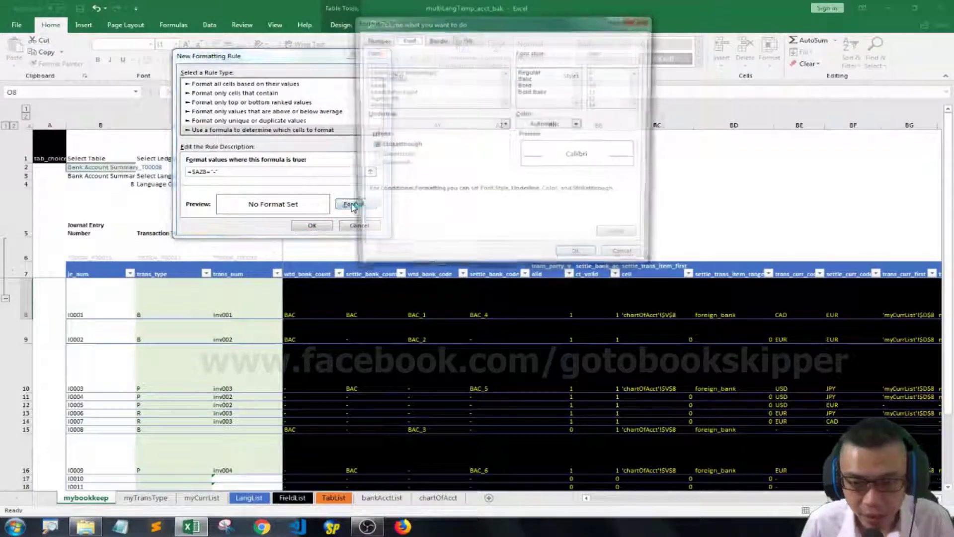
{"action": "left_click", "coordinate": [467, 39]}
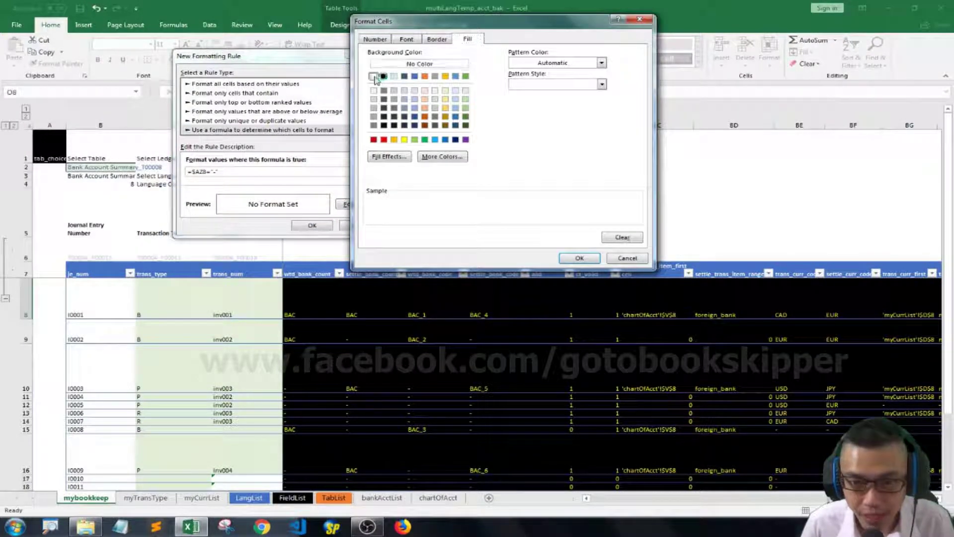
{"action": "left_click", "coordinate": [407, 39]}
{"action": "left_click", "coordinate": [546, 124]}
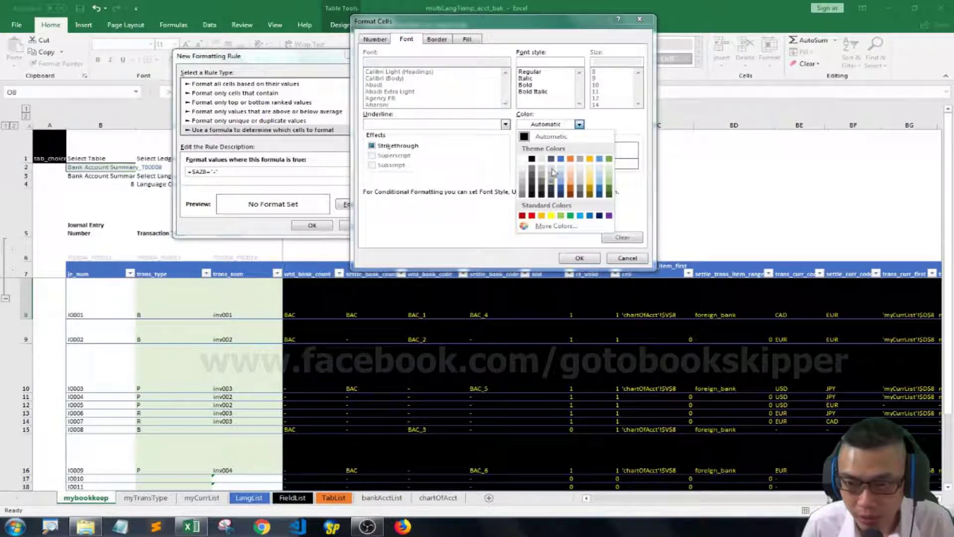
{"action": "left_click", "coordinate": [531, 216]}
{"action": "left_click", "coordinate": [574, 257]}
{"action": "left_click", "coordinate": [312, 225]}
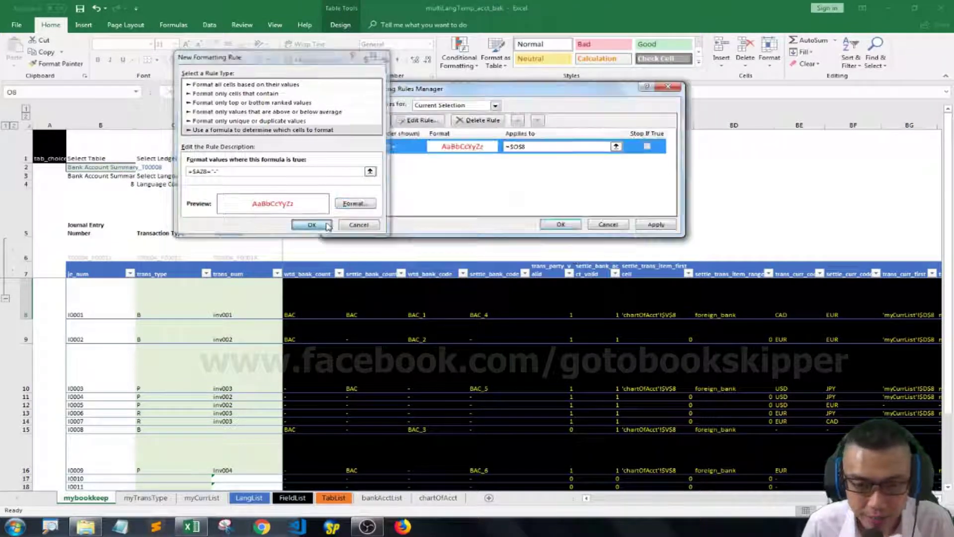
{"action": "left_click", "coordinate": [544, 145]}
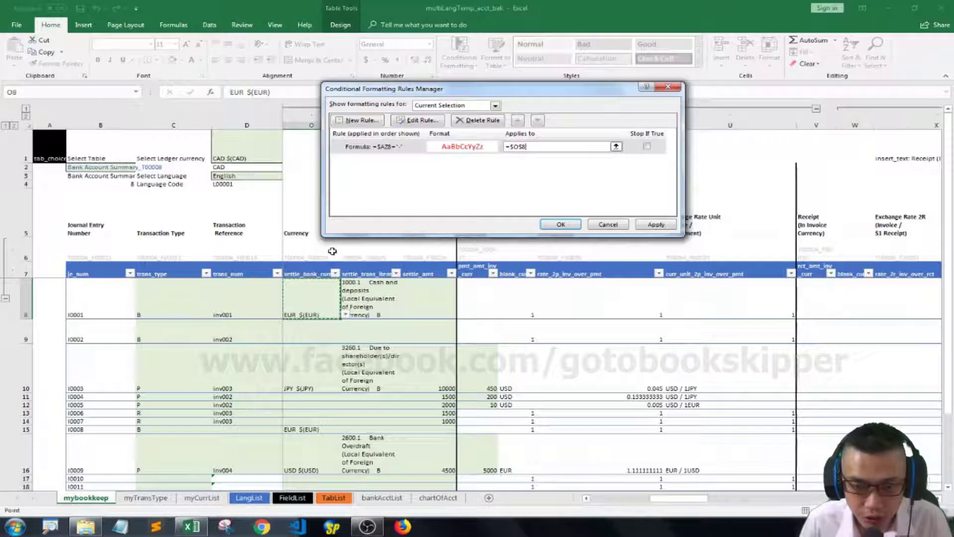
{"action": "left_click", "coordinate": [306, 255]}
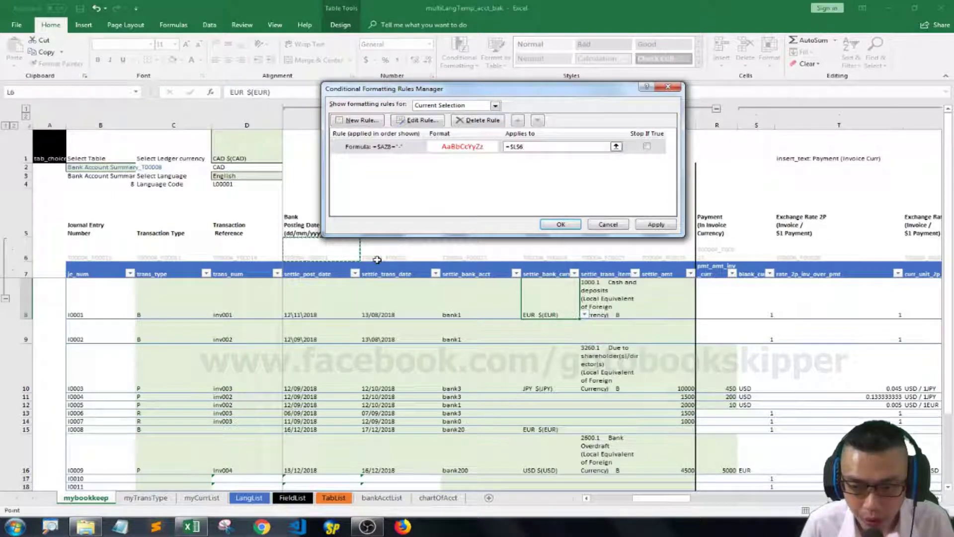
{"action": "left_click_drag", "start_coordinate": [491, 89], "coordinate": [621, 46]}
{"action": "key", "text": "Left"}
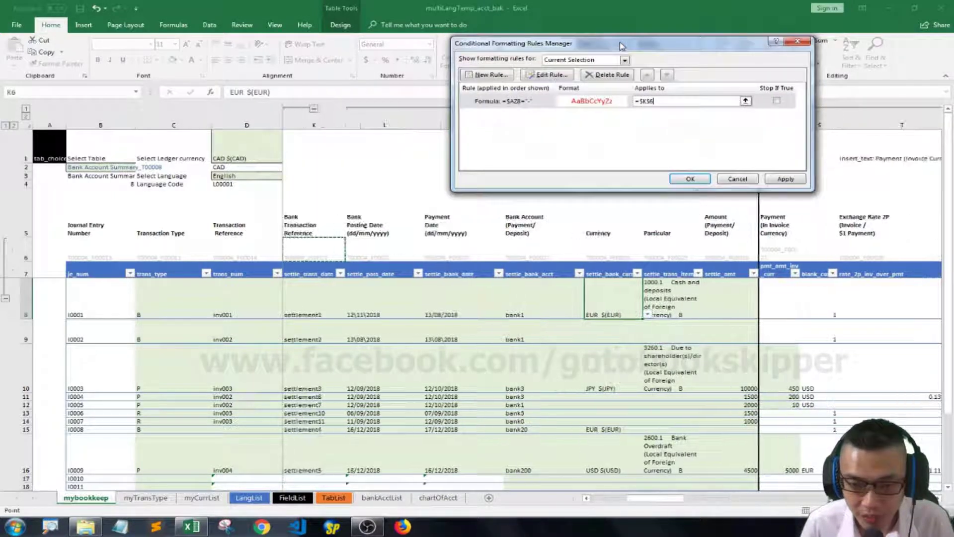
{"action": "key", "text": "ctrl+z"}
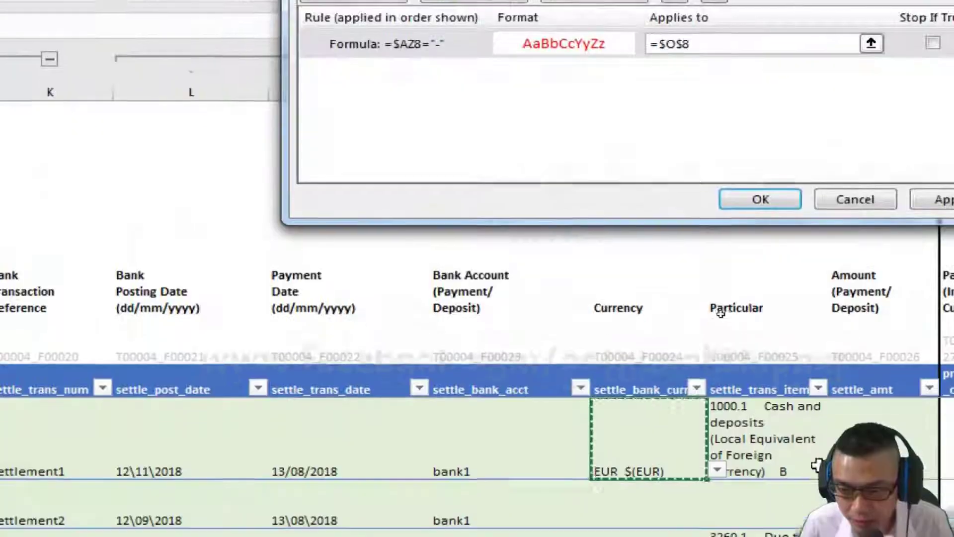
Extend the rule's applied range to =$O$8:$P$15, covering the settlement currency and item cells, and apply the rule.
{"action": "key", "text": "shift+Right"}
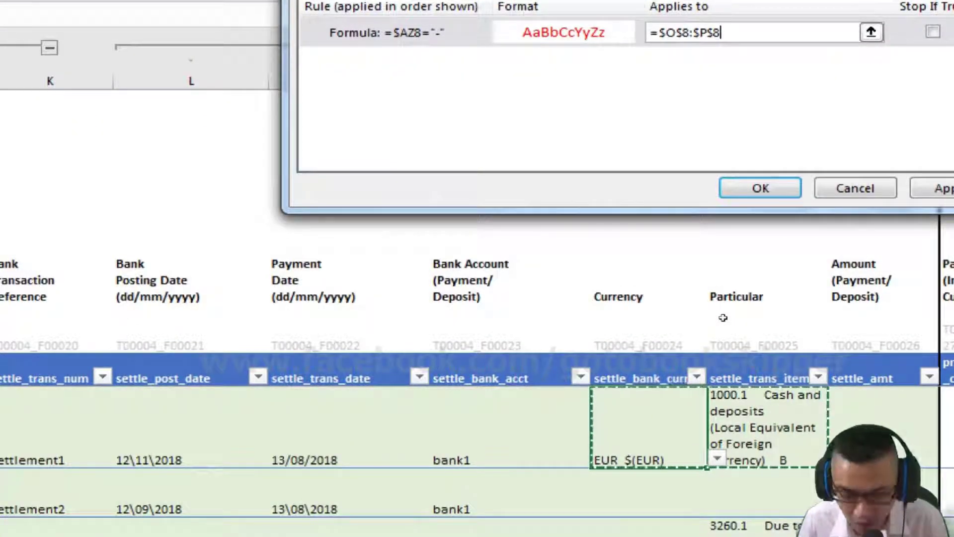
{"action": "key", "text": "shift+Down"}
{"action": "key", "text": "shift+Down"}
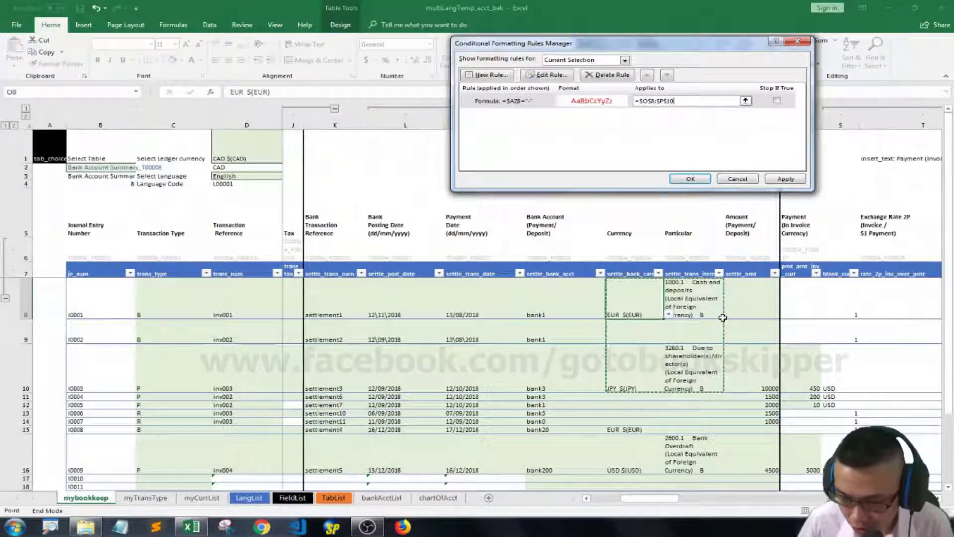
{"action": "key", "text": "shift+Down"}
{"action": "key", "text": "shift+Down"}
{"action": "key", "text": "shift+Down"}
{"action": "key", "text": "shift+Down"}
{"action": "key", "text": "shift+Down"}
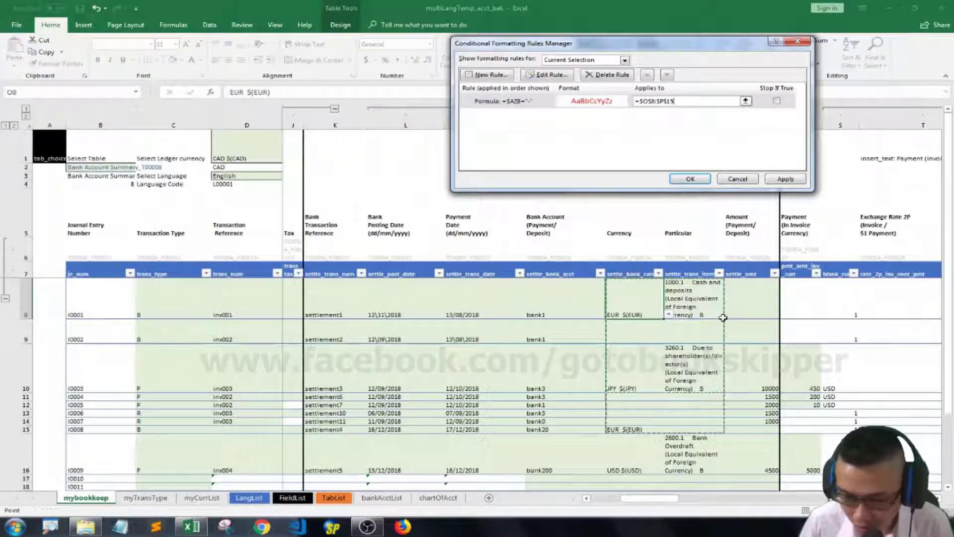
{"action": "left_click", "coordinate": [784, 179]}
{"action": "left_click", "coordinate": [686, 180]}
Check how the new rule formats the cells down the settle_bank_curr column.
{"action": "left_click", "coordinate": [630, 232]}
{"action": "key", "text": "Down"}
{"action": "key", "text": "Down"}
{"action": "key", "text": "Down"}
{"action": "key", "text": "Down"}
{"action": "key", "text": "Down"}
{"action": "key", "text": "Down"}
{"action": "key", "text": "Up"}
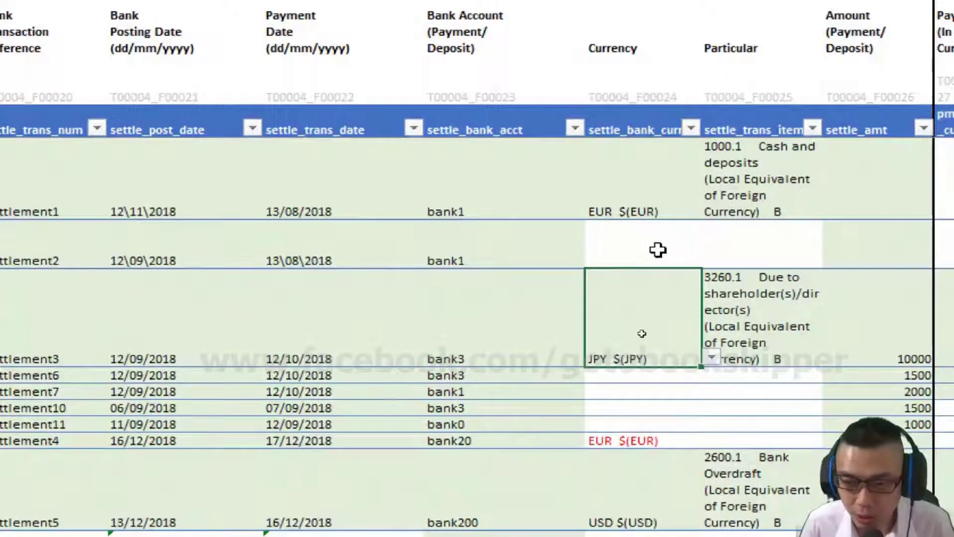
{"action": "key", "text": "Down"}
{"action": "key", "text": "Down"}
{"action": "left_click", "coordinate": [625, 442]}
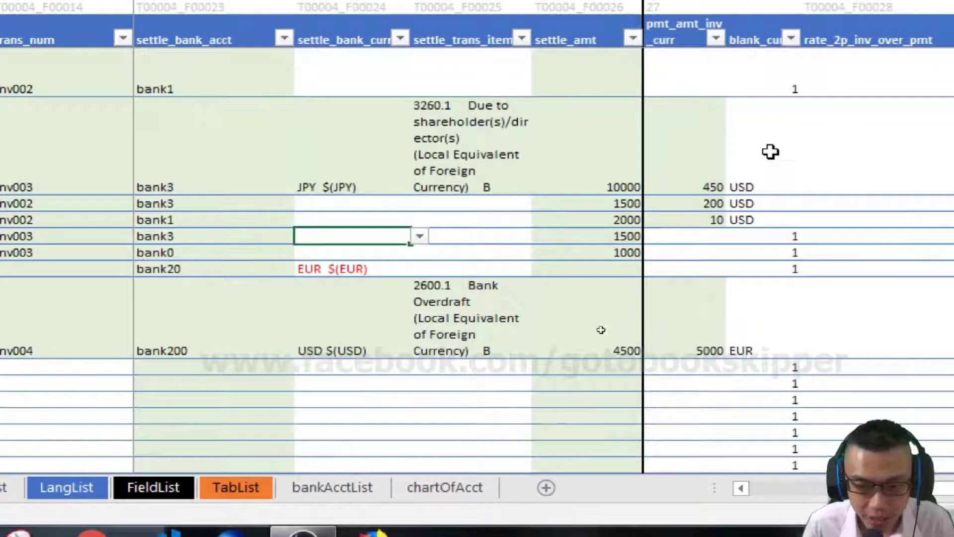
Examine entry I0008 across the helper columns, from settle_bank_code back to its settlement fields.
{"action": "key", "text": "Down"}
{"action": "key", "text": "Down"}
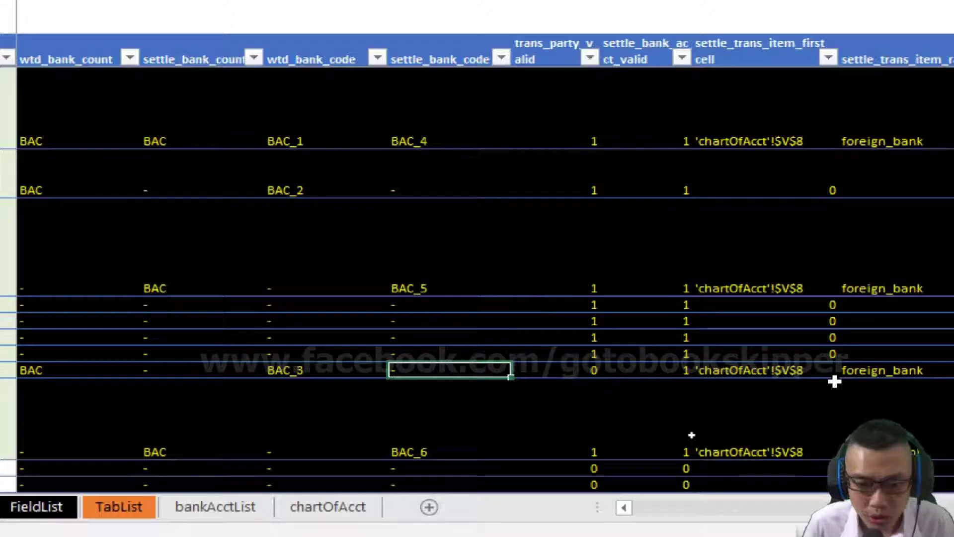
{"action": "key", "text": "Left"}
{"action": "key", "text": "Left"}
{"action": "key", "text": "Left"}
{"action": "key", "text": "Left"}
{"action": "key", "text": "Left"}
{"action": "key", "text": "Left"}
{"action": "key", "text": "Left"}
{"action": "key", "text": "Left"}
{"action": "key", "text": "Left"}
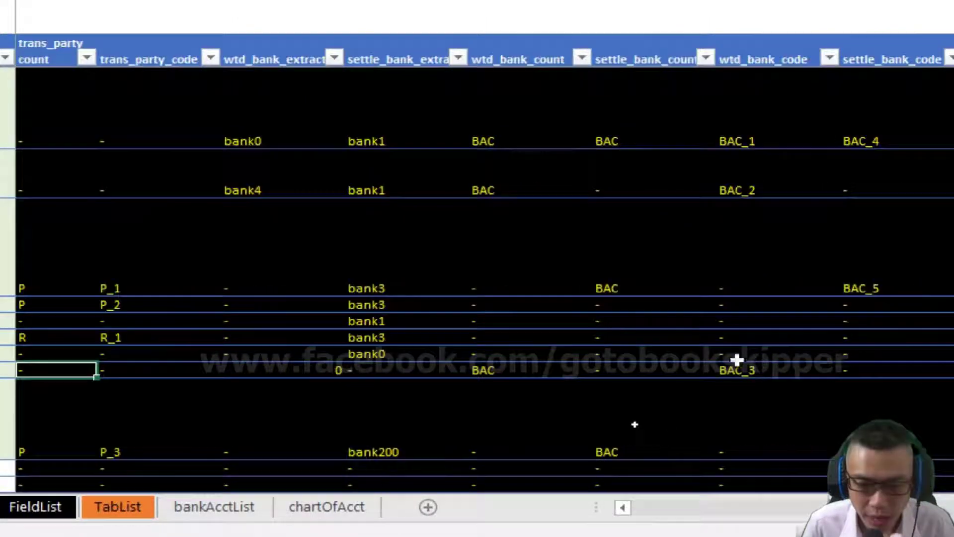
{"action": "key", "text": "Left"}
{"action": "key", "text": "Left"}
{"action": "key", "text": "Left"}
{"action": "key", "text": "Left"}
{"action": "key", "text": "Left"}
{"action": "key", "text": "Left"}
{"action": "key", "text": "Left"}
{"action": "key", "text": "Left"}
{"action": "key", "text": "Left"}
{"action": "key", "text": "Left"}
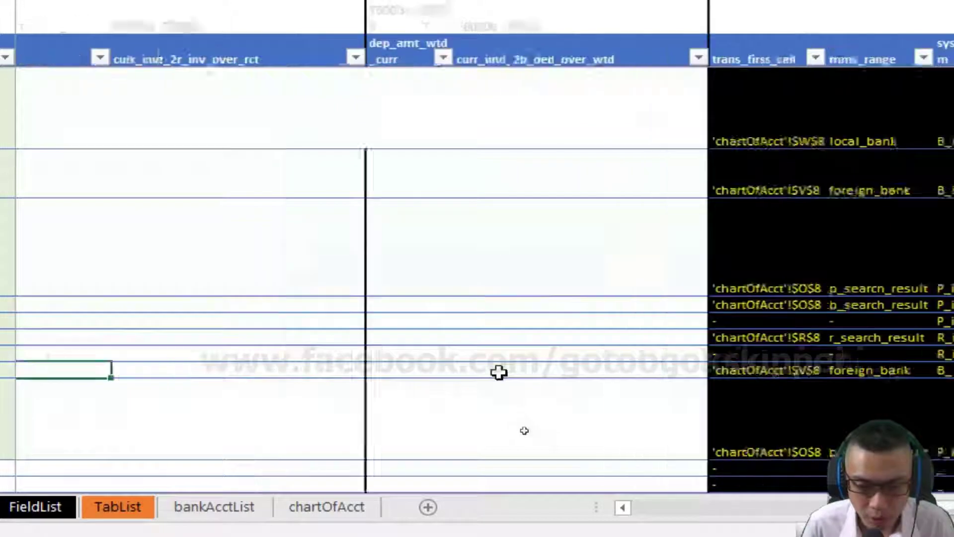
{"action": "key", "text": "Left"}
{"action": "key", "text": "Left"}
{"action": "key", "text": "Left"}
{"action": "key", "text": "Left"}
{"action": "key", "text": "Right"}
{"action": "key", "text": "Left"}
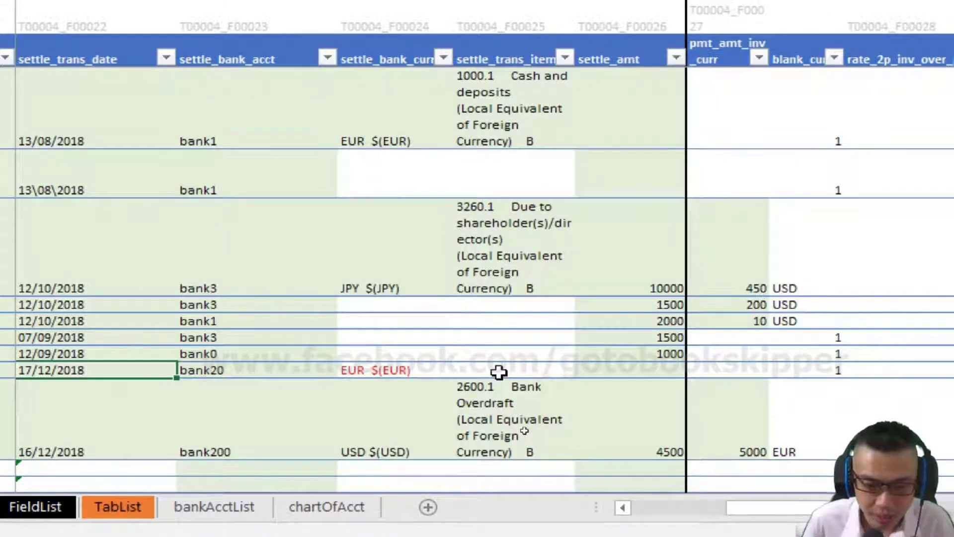
{"action": "key", "text": "Left"}
Clear the settlement currency of entry I0008 and try bank14 as its settlement bank account.
{"action": "key", "text": "Right"}
{"action": "key", "text": "Right"}
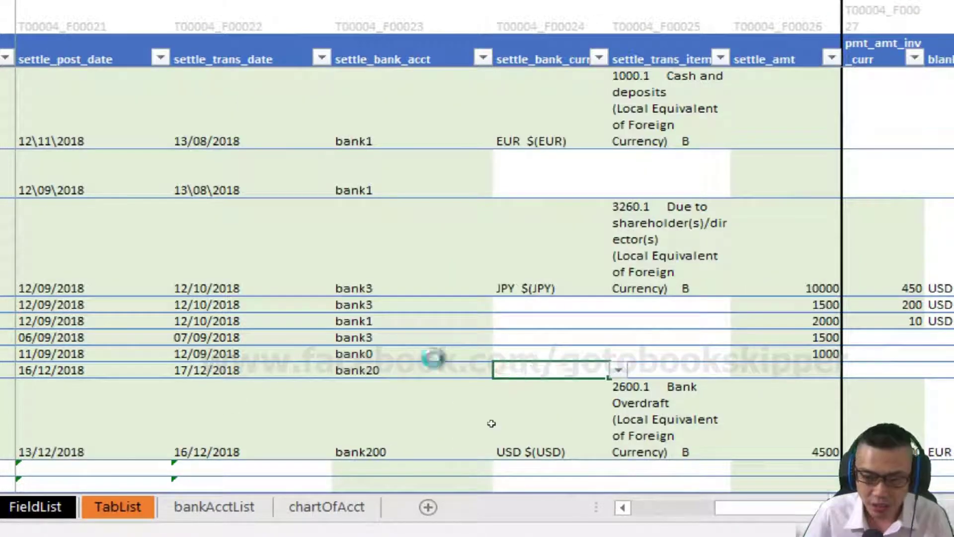
{"action": "key", "text": "Delete"}
{"action": "key", "text": "Left"}
{"action": "key", "text": "Right"}
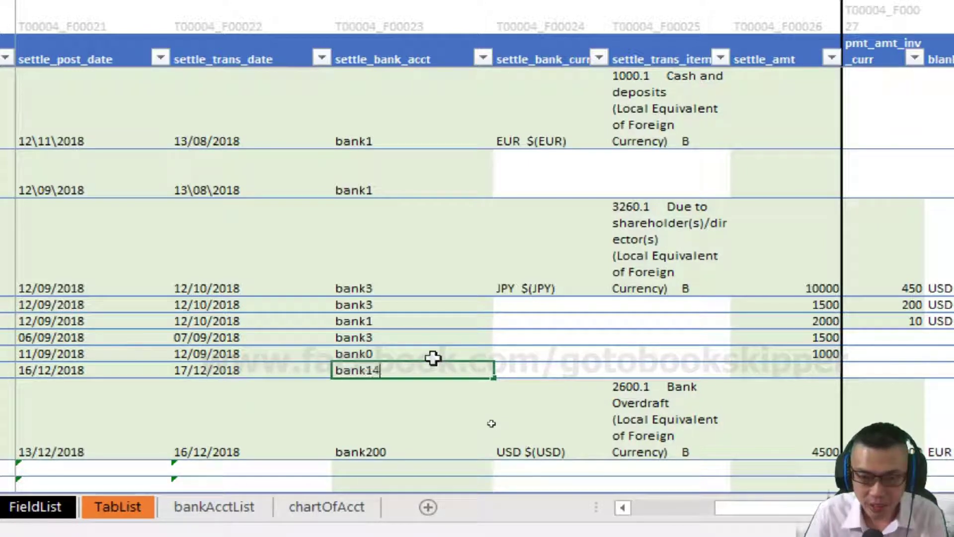
Enter inv003 as the transaction reference of entry I0008.
{"action": "key", "text": "Left"}
{"action": "key", "text": "Left"}
{"action": "key", "text": "Left"}
{"action": "key", "text": "Left"}
{"action": "key", "text": "Left"}
{"action": "key", "text": "Left"}
{"action": "key", "text": "Left"}
{"action": "key", "text": "Left"}
{"action": "key", "text": "Left"}
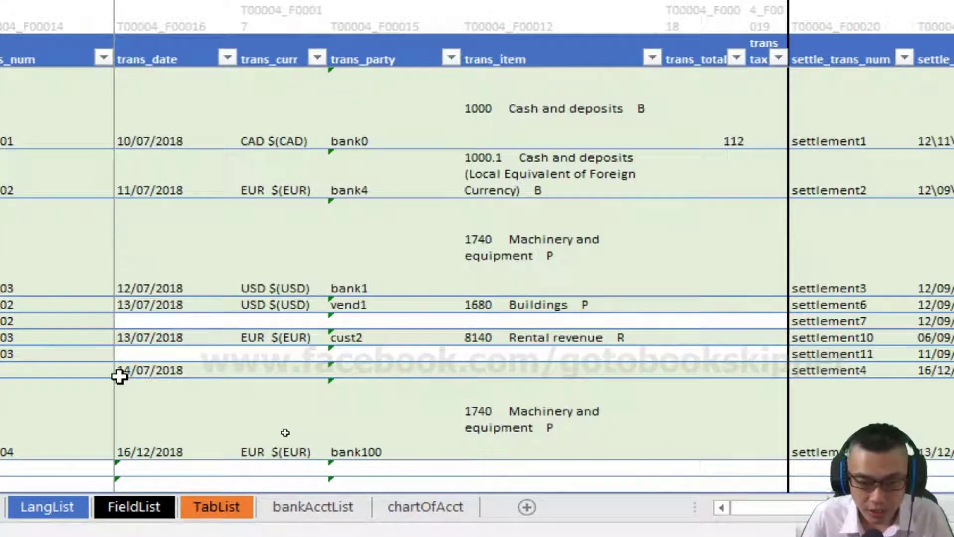
{"action": "key", "text": "Left"}
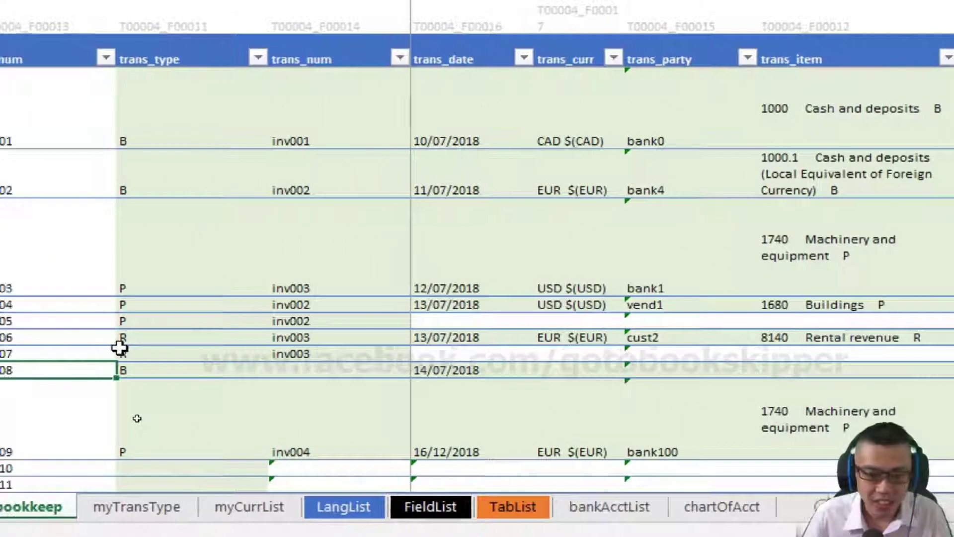
{"action": "key", "text": "Right"}
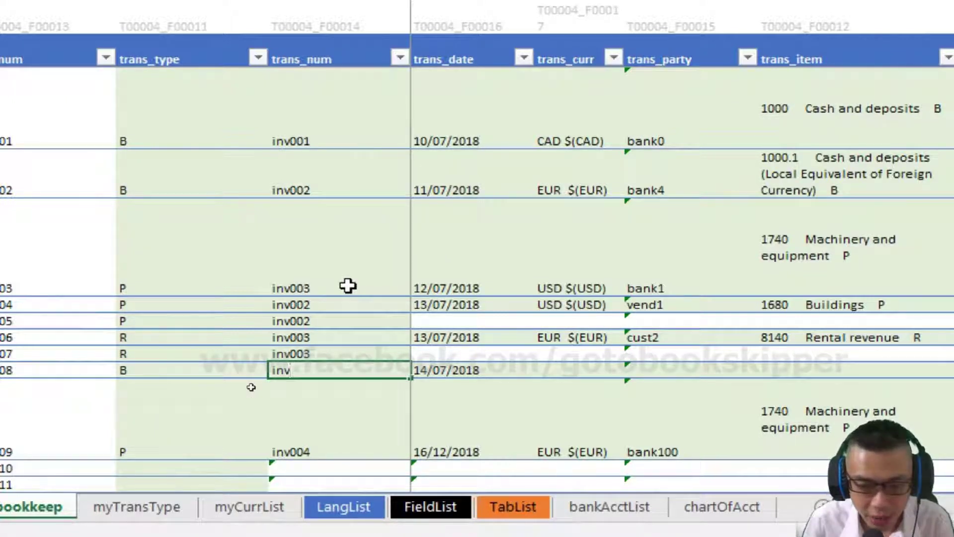
{"action": "type", "text": "inv003"}
{"action": "key", "text": "Tab"}
Set the settlement bank account of entry I0008 to bank20.
{"action": "key", "text": "Tab"}
{"action": "key", "text": "Right"}
{"action": "key", "text": "Right"}
{"action": "key", "text": "Right"}
{"action": "key", "text": "Right"}
{"action": "key", "text": "Right"}
{"action": "key", "text": "Right"}
{"action": "key", "text": "Right"}
{"action": "key", "text": "Right"}
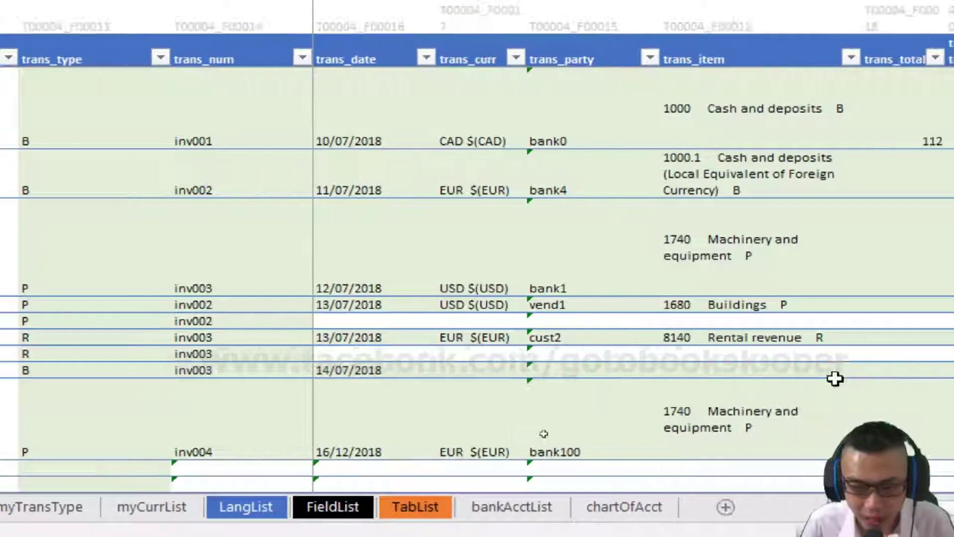
{"action": "type", "text": "bank20"}
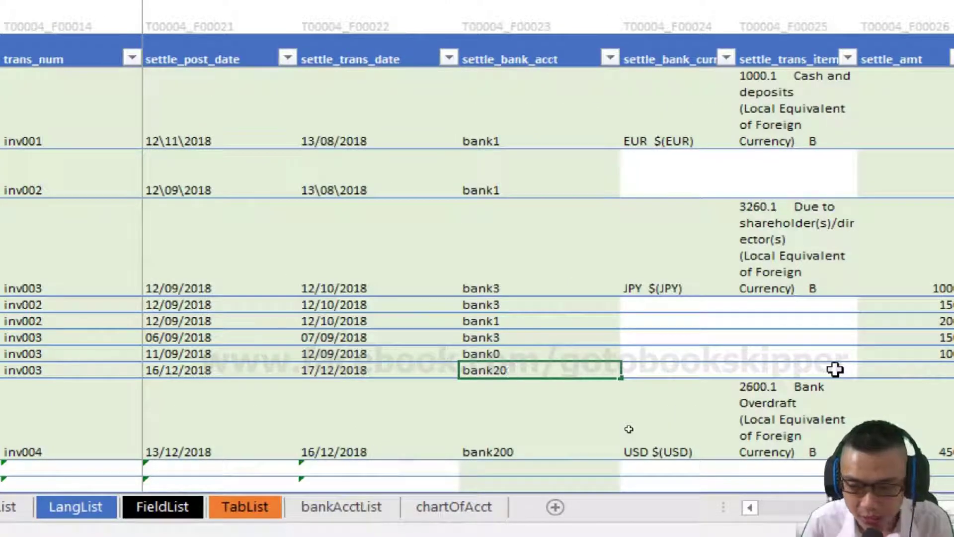
{"action": "key", "text": "Right"}
{"action": "key", "text": "Right"}
{"action": "key", "text": "Left"}
{"action": "key", "text": "Left"}
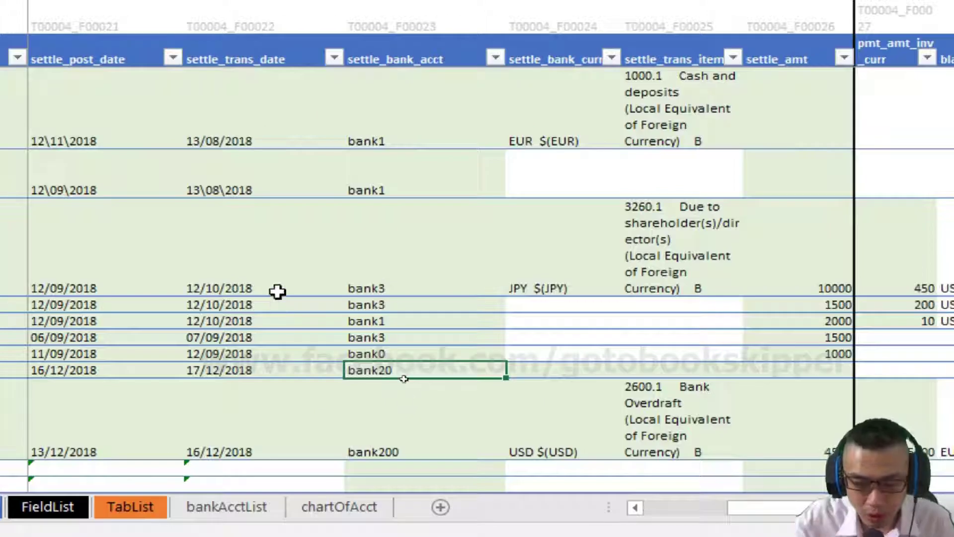
Try EUR $(EUR) as the settlement currency of entry I0008 and show the available settlement items.
{"action": "left_click", "coordinate": [570, 370]}
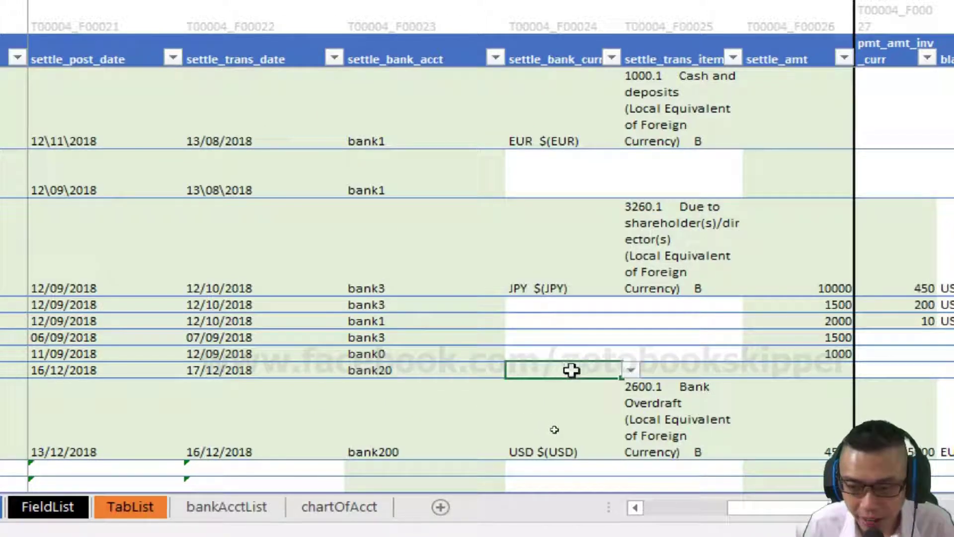
{"action": "left_click", "coordinate": [629, 370]}
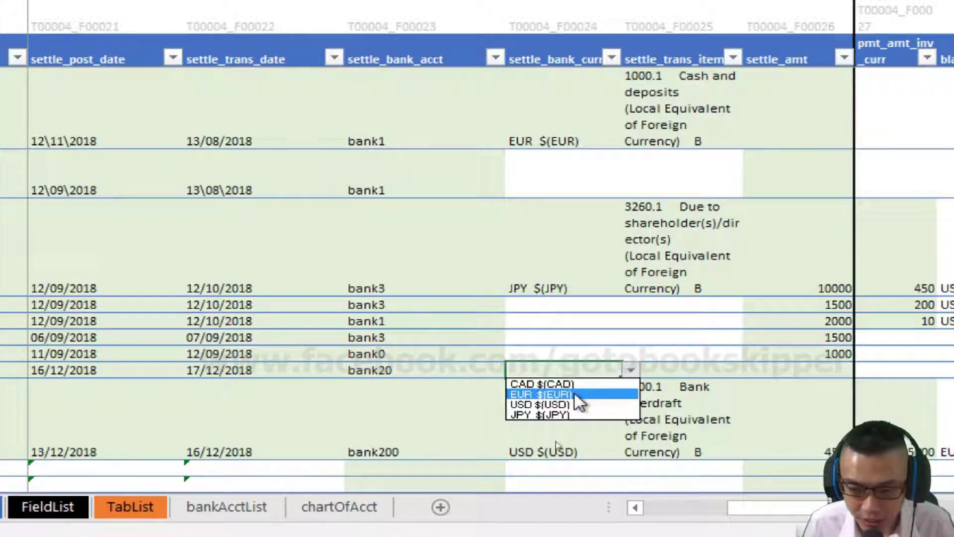
{"action": "left_click", "coordinate": [575, 395]}
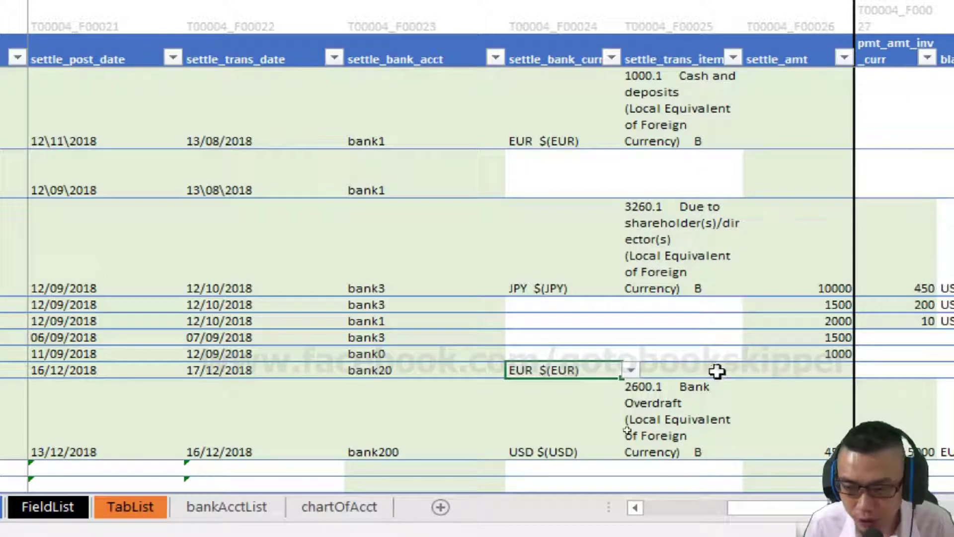
{"action": "left_click", "coordinate": [735, 371]}
{"action": "left_click", "coordinate": [752, 370]}
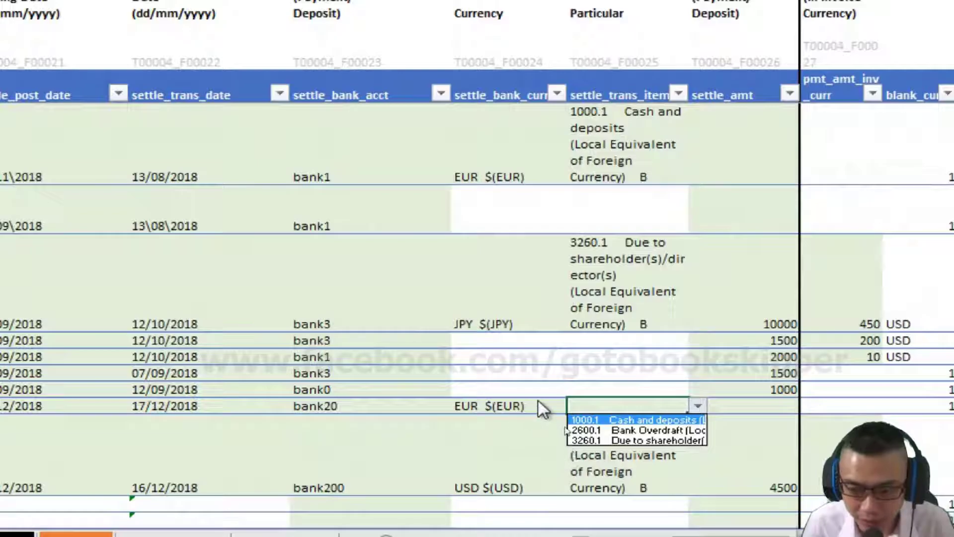
Set the settlement currency of entry I0008 to CAD $(CAD).
{"action": "left_click", "coordinate": [538, 401]}
{"action": "left_click", "coordinate": [538, 401]}
{"action": "left_click", "coordinate": [574, 409]}
{"action": "left_click", "coordinate": [572, 419]}
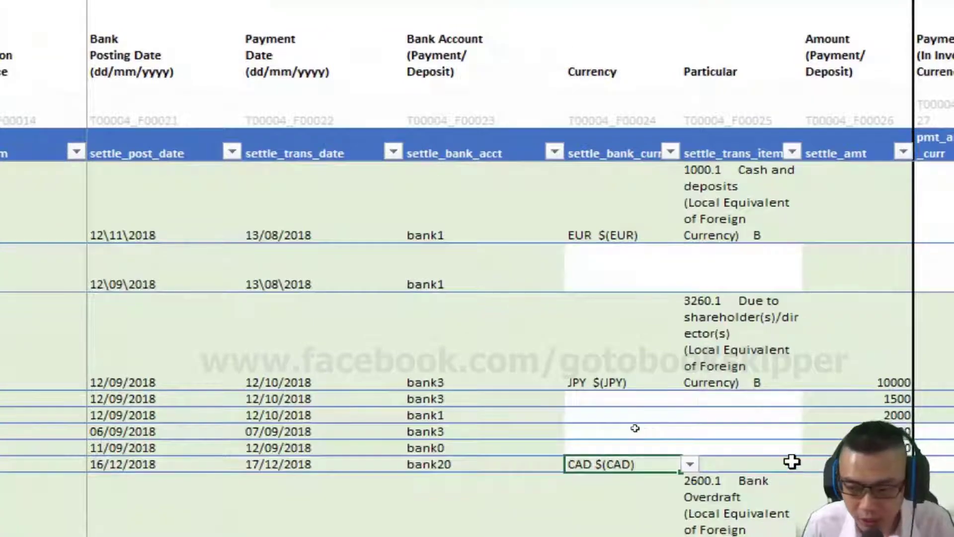
Choose the Cash and deposits item as the settlement particular of entry I0008.
{"action": "left_click", "coordinate": [792, 461]}
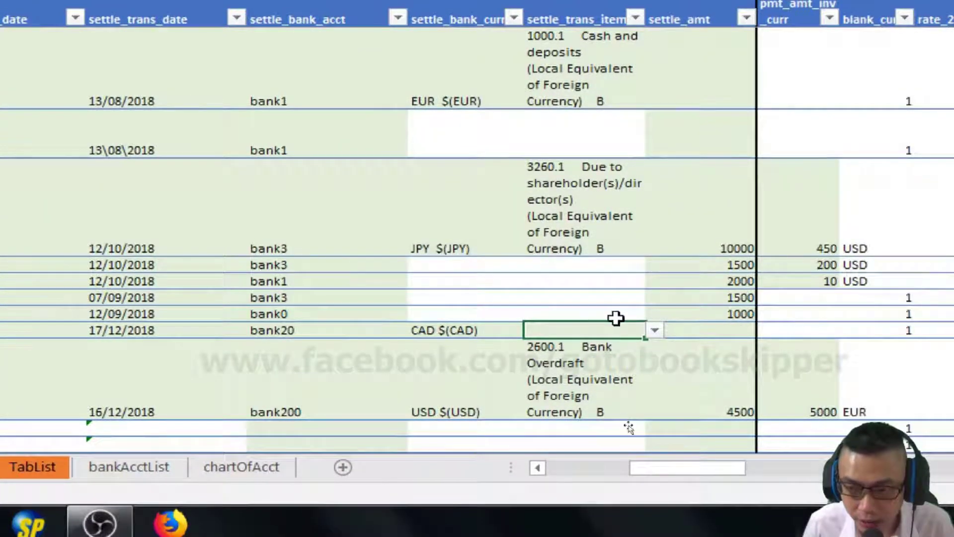
{"action": "left_click", "coordinate": [654, 330]}
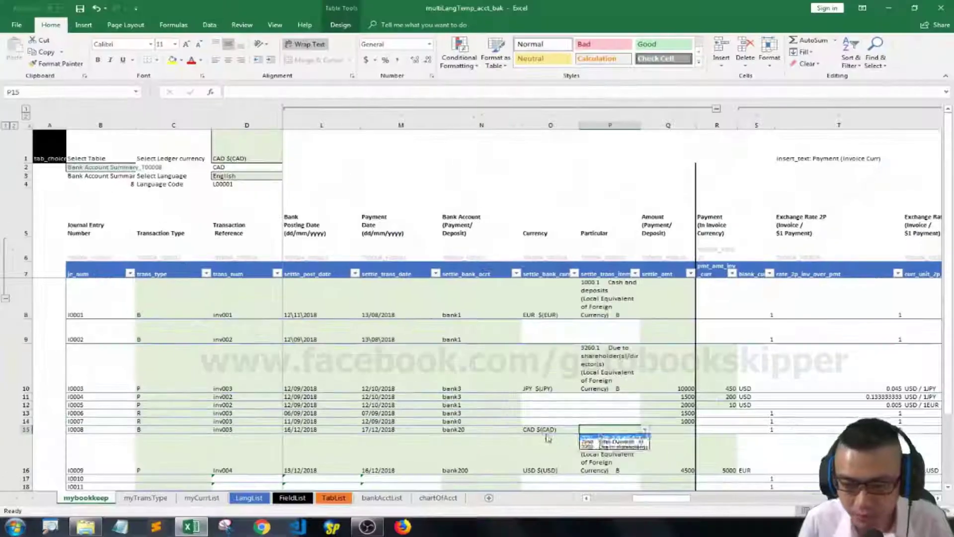
{"action": "left_click", "coordinate": [458, 330]}
{"action": "key", "text": "Left"}
{"action": "key", "text": "Right"}
{"action": "left_click", "coordinate": [644, 430]}
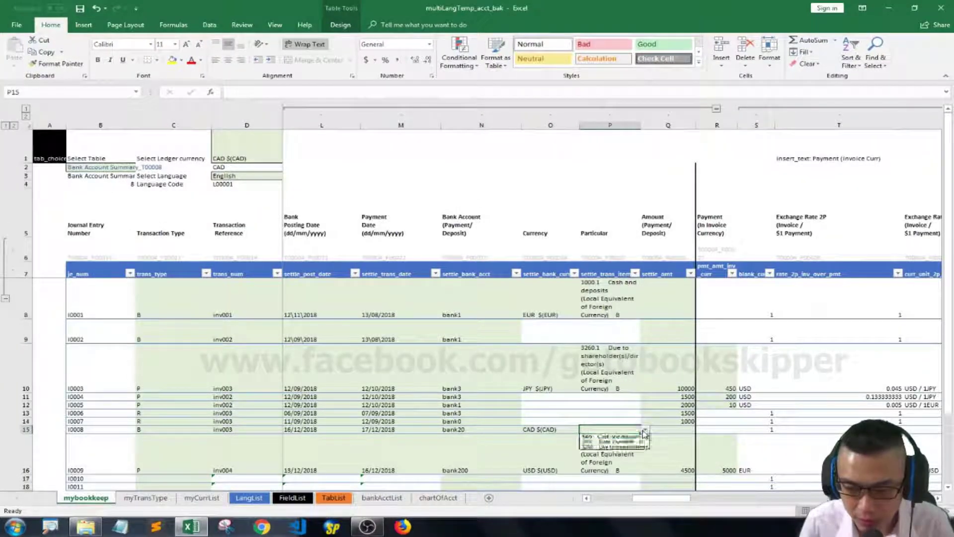
{"action": "left_click", "coordinate": [643, 436]}
Set the transaction currency (trans_curr) of entry I0008 to CAD $(CAD).
{"action": "key", "text": "Right"}
{"action": "key", "text": "Left"}
{"action": "key", "text": "Left"}
{"action": "key", "text": "Left"}
{"action": "key", "text": "Left"}
{"action": "key", "text": "Left"}
{"action": "key", "text": "Left"}
{"action": "key", "text": "Left"}
{"action": "key", "text": "Left"}
{"action": "key", "text": "Left"}
{"action": "key", "text": "Left"}
{"action": "key", "text": "Left"}
{"action": "key", "text": "Left"}
{"action": "key", "text": "Left"}
{"action": "key", "text": "Left"}
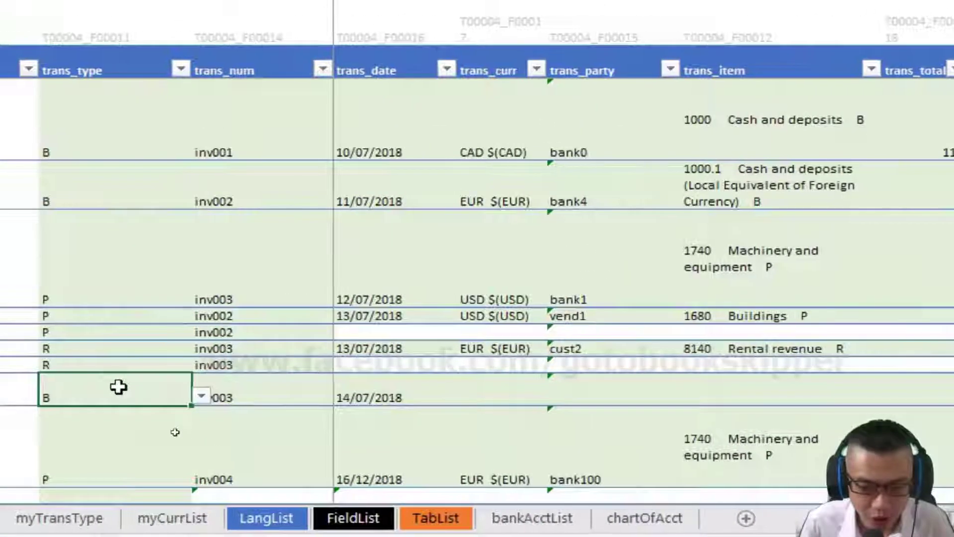
{"action": "left_click", "coordinate": [443, 390]}
{"action": "left_click", "coordinate": [493, 396]}
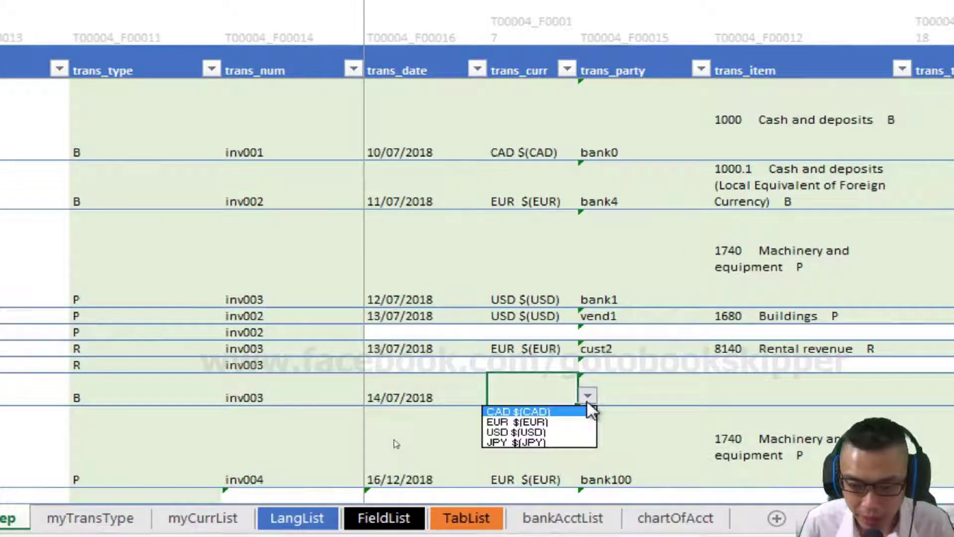
{"action": "left_click", "coordinate": [586, 412]}
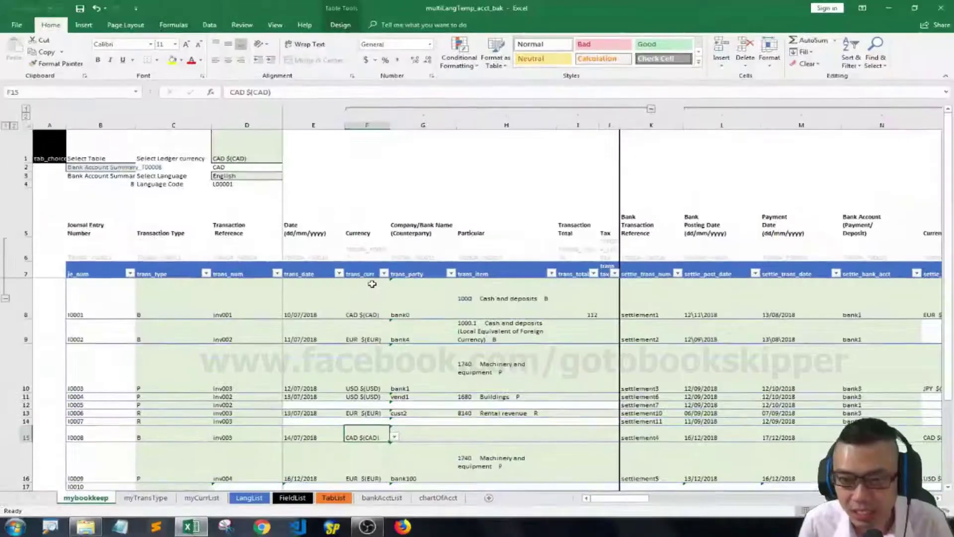
Move the Company/Bank Name (trans_party) column so that it sits directly before the trans_curr Currency column.
{"action": "left_click", "coordinate": [423, 125]}
{"action": "right_click", "coordinate": [427, 127]}
{"action": "left_click", "coordinate": [449, 133]}
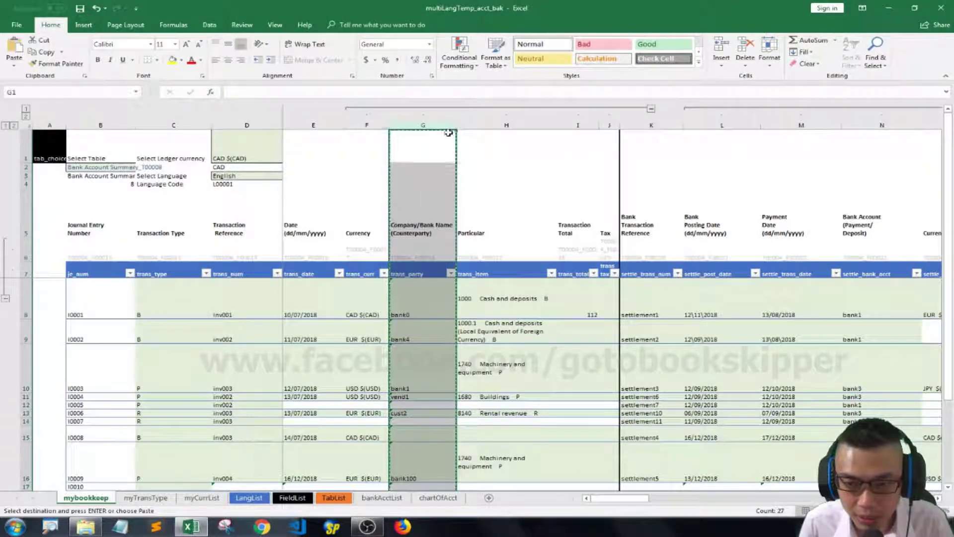
{"action": "right_click", "coordinate": [367, 124]}
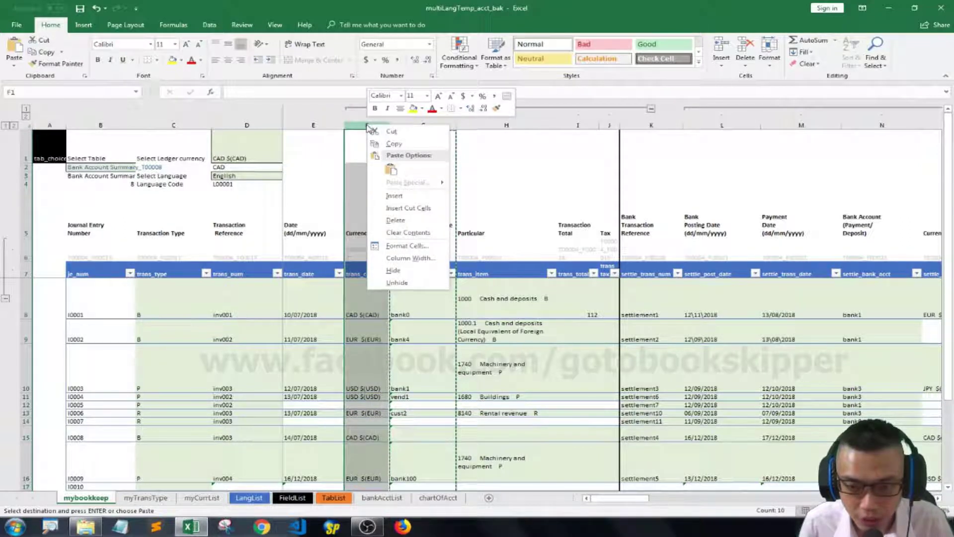
{"action": "left_click", "coordinate": [407, 207]}
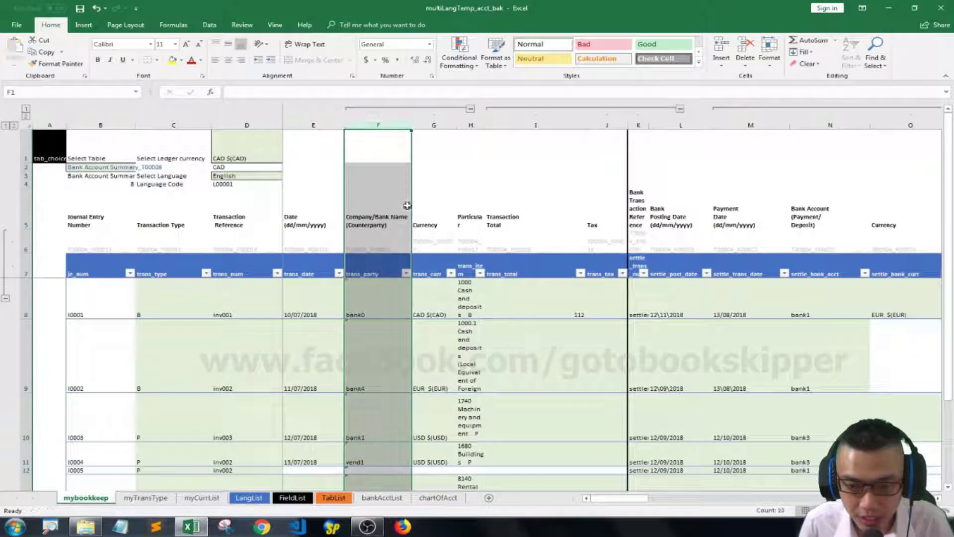
Clear the transaction currency (trans_curr) of entry I0008.
{"action": "key", "text": "Down"}
{"action": "key", "text": "Down"}
{"action": "key", "text": "Down"}
{"action": "key", "text": "Down"}
{"action": "key", "text": "Down"}
{"action": "key", "text": "Down"}
{"action": "key", "text": "Down"}
{"action": "key", "text": "Down"}
{"action": "key", "text": "Down"}
{"action": "key", "text": "Down"}
{"action": "key", "text": "Down"}
{"action": "key", "text": "Down"}
{"action": "key", "text": "Down"}
{"action": "key", "text": "Down"}
{"action": "key", "text": "Down"}
{"action": "key", "text": "Down"}
{"action": "key", "text": "Left"}
{"action": "key", "text": "Left"}
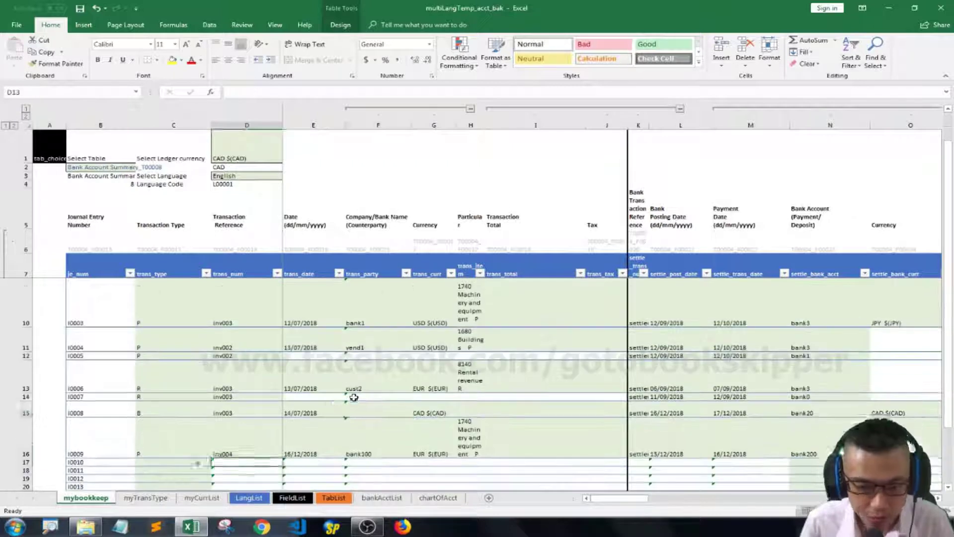
{"action": "key", "text": "Right"}
{"action": "key", "text": "Right"}
{"action": "key", "text": "Up"}
{"action": "key", "text": "Up"}
{"action": "left_click", "coordinate": [502, 423]}
{"action": "key", "text": "Delete"}
Enter bank20 as the Company/Bank Name (trans_party) of entry I0008.
{"action": "left_click", "coordinate": [399, 415]}
{"action": "type", "text": "ban"}
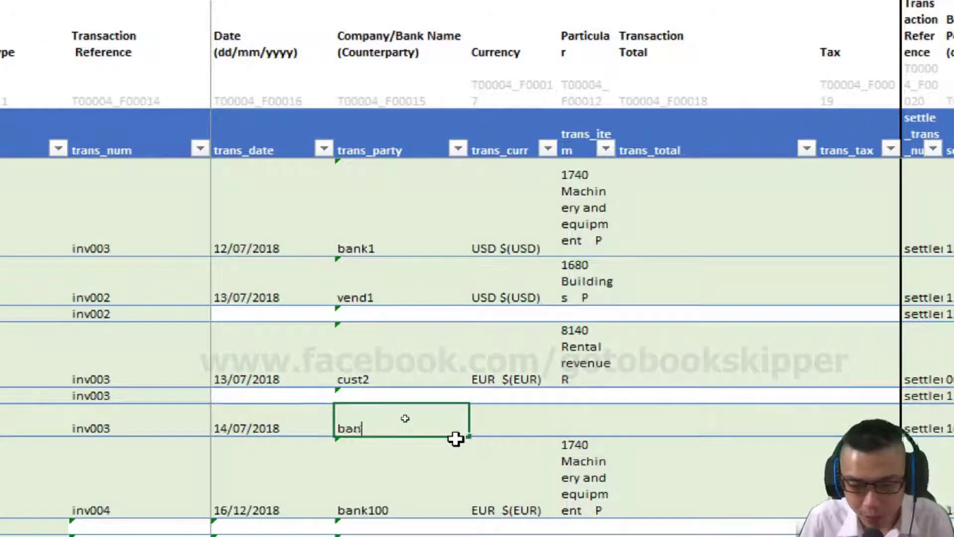
{"action": "type", "text": "k20"}
{"action": "key", "text": "Tab"}
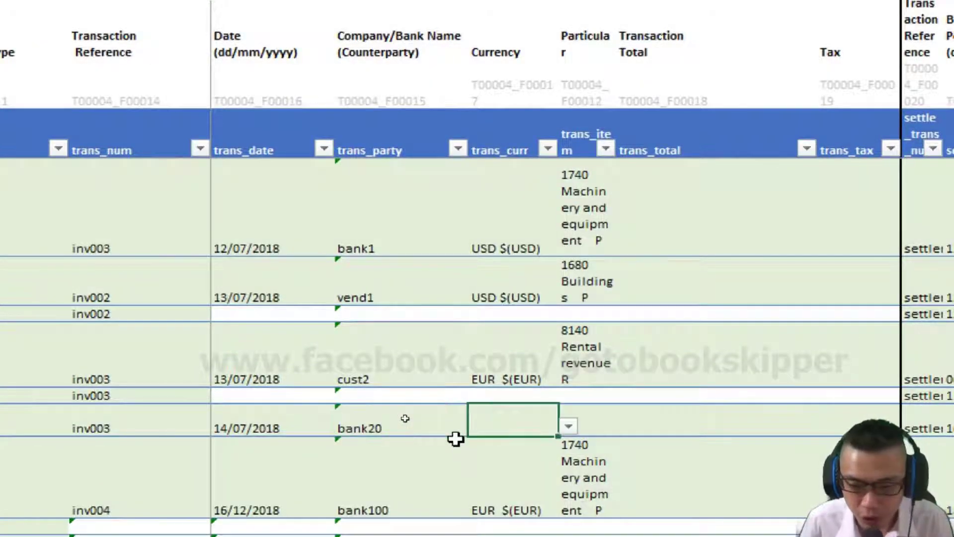
Review the settlement bank account, currency and particular of entry I0008 against its Company/Bank Name.
{"action": "key", "text": "Left"}
{"action": "key", "text": "Left"}
{"action": "key", "text": "Left"}
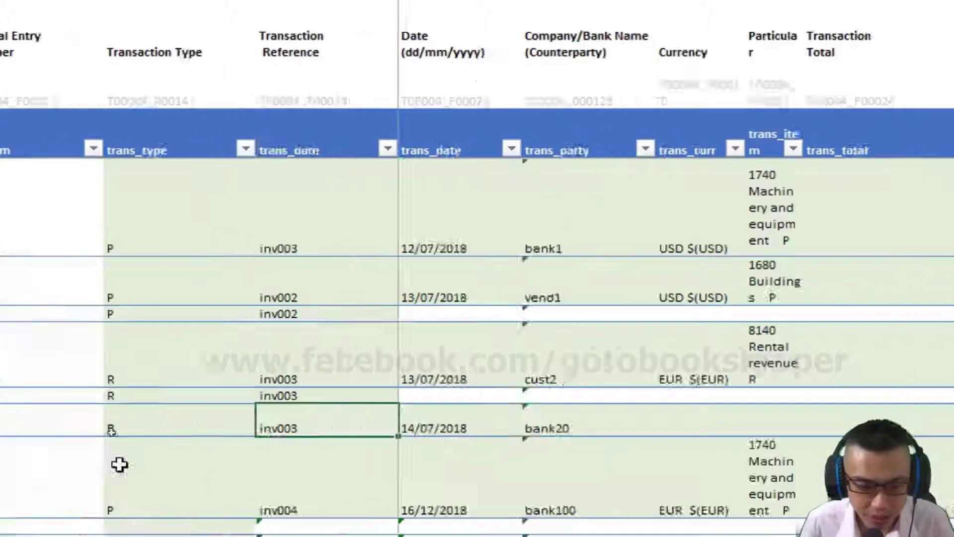
{"action": "key", "text": "ctrl+Right"}
{"action": "key", "text": "ctrl+Right"}
{"action": "key", "text": "ctrl+Right"}
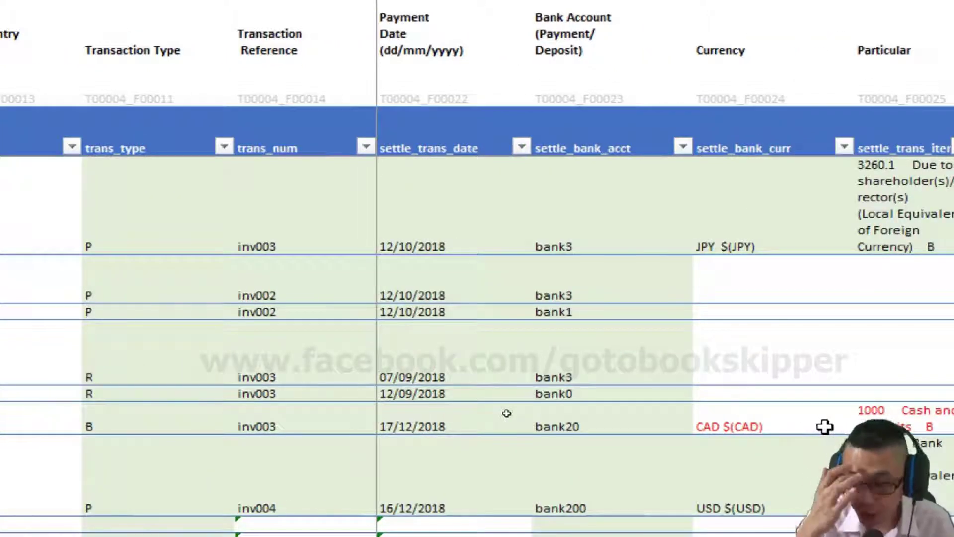
{"action": "left_click", "coordinate": [825, 426]}
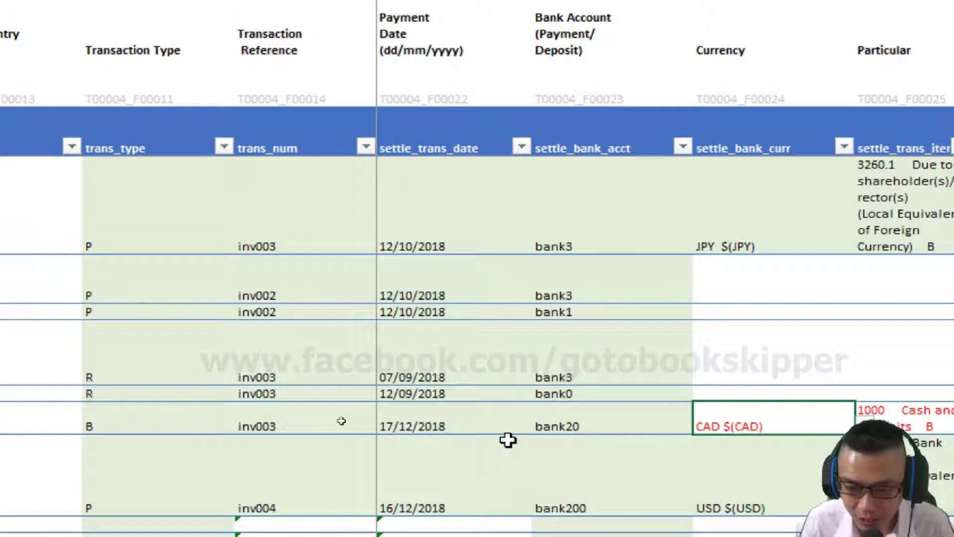
{"action": "key", "text": "Left"}
{"action": "key", "text": "Left"}
{"action": "key", "text": "Left"}
{"action": "key", "text": "Left"}
{"action": "key", "text": "Left"}
{"action": "key", "text": "Left"}
{"action": "key", "text": "Left"}
{"action": "key", "text": "Left"}
{"action": "key", "text": "Left"}
{"action": "key", "text": "Left"}
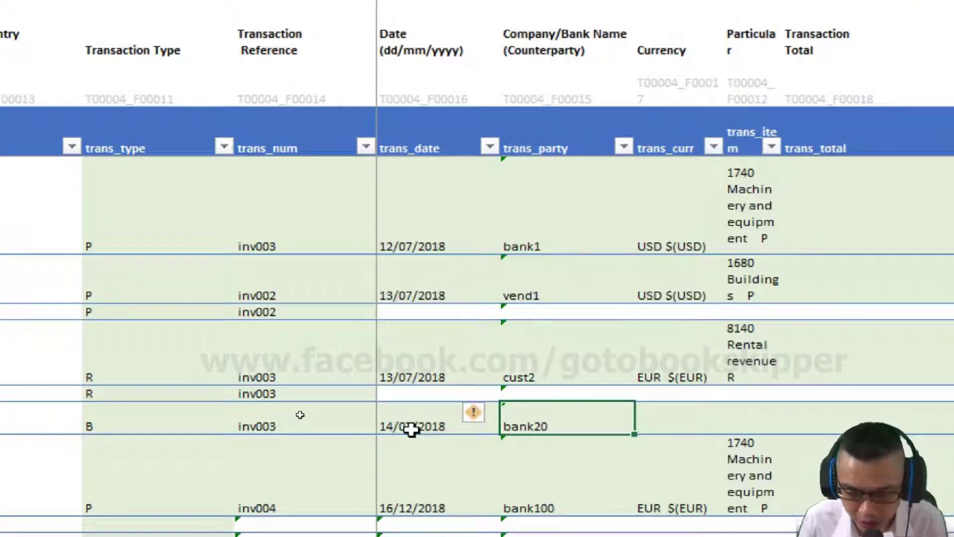
Open the data validation of the first trans_party cell (F8) and remove its custom formula.
{"action": "key", "text": "Up"}
{"action": "key", "text": "Up"}
{"action": "key", "text": "Up"}
{"action": "key", "text": "Up"}
{"action": "key", "text": "Up"}
{"action": "key", "text": "Up"}
{"action": "key", "text": "Up"}
{"action": "key", "text": "Up"}
{"action": "key", "text": "Up"}
{"action": "key", "text": "Down"}
{"action": "key", "text": "Down"}
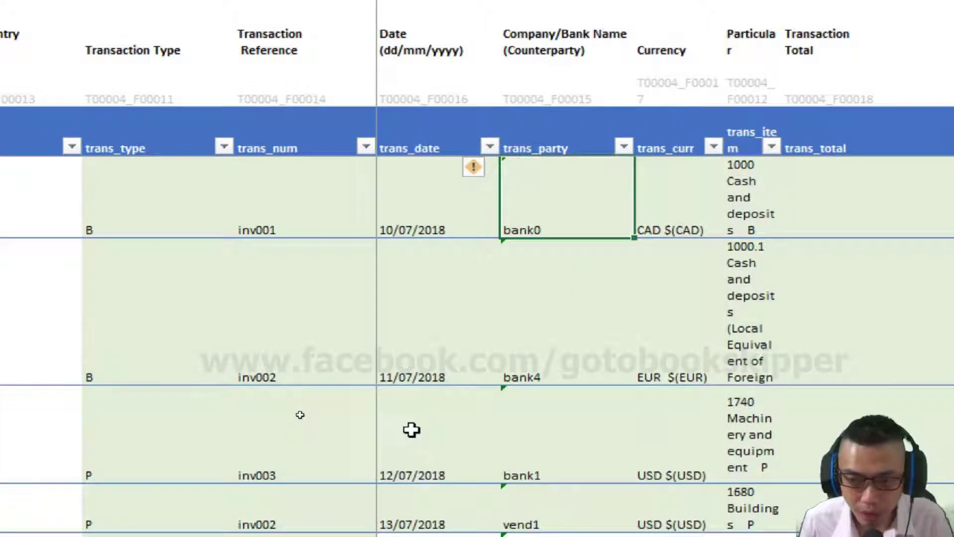
{"action": "scroll", "coordinate": [248, 448], "scroll_direction": "left", "scroll_amount": 2}
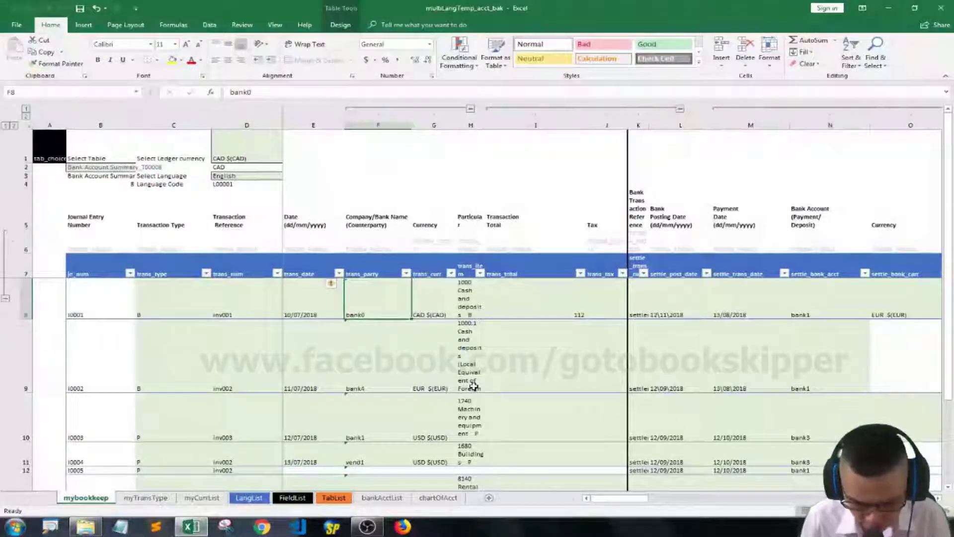
{"action": "key", "text": "alt+a"}
{"action": "key", "text": "v"}
{"action": "key", "text": "v"}
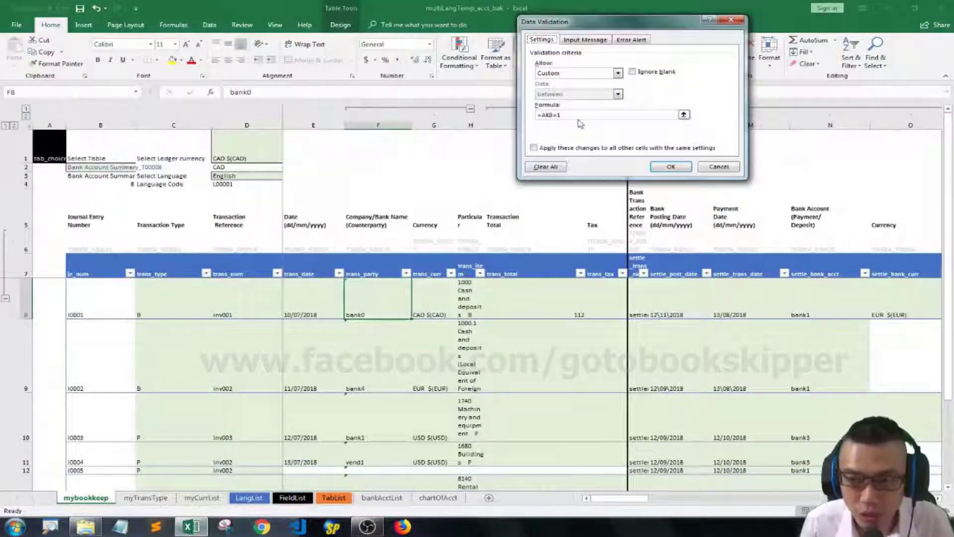
{"action": "left_click", "coordinate": [575, 115]}
{"action": "left_click_drag", "start_coordinate": [638, 499], "coordinate": [744, 501]}
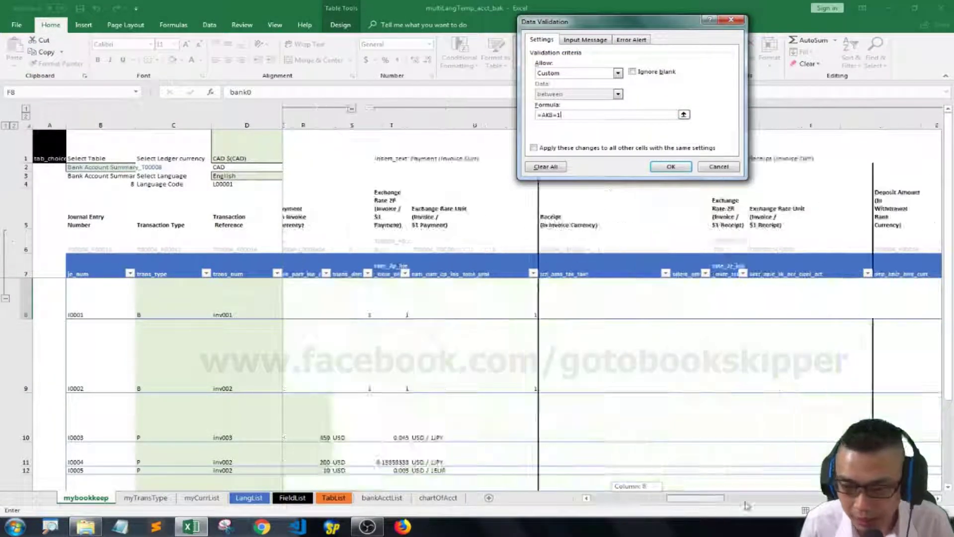
{"action": "key", "text": "BackSpace"}
{"action": "key", "text": "BackSpace"}
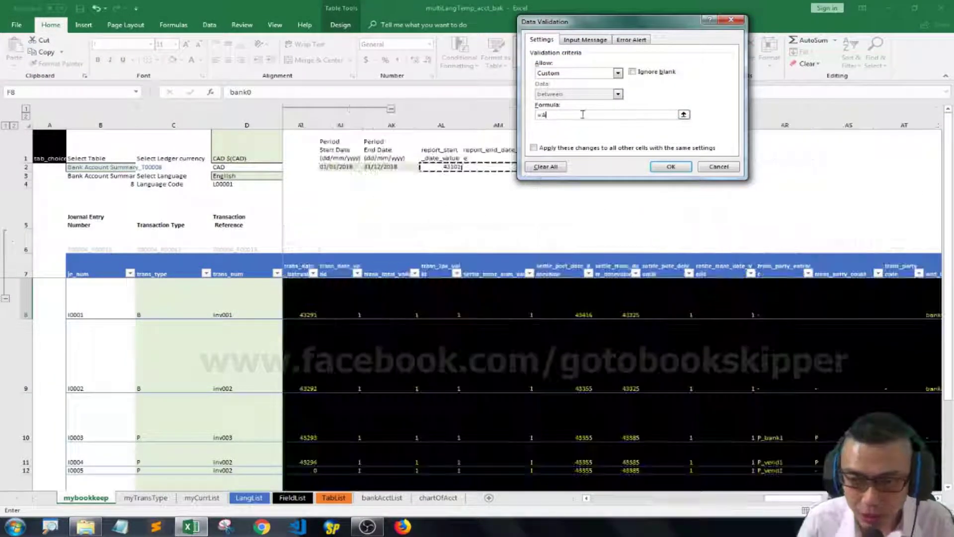
{"action": "key", "text": "BackSpace"}
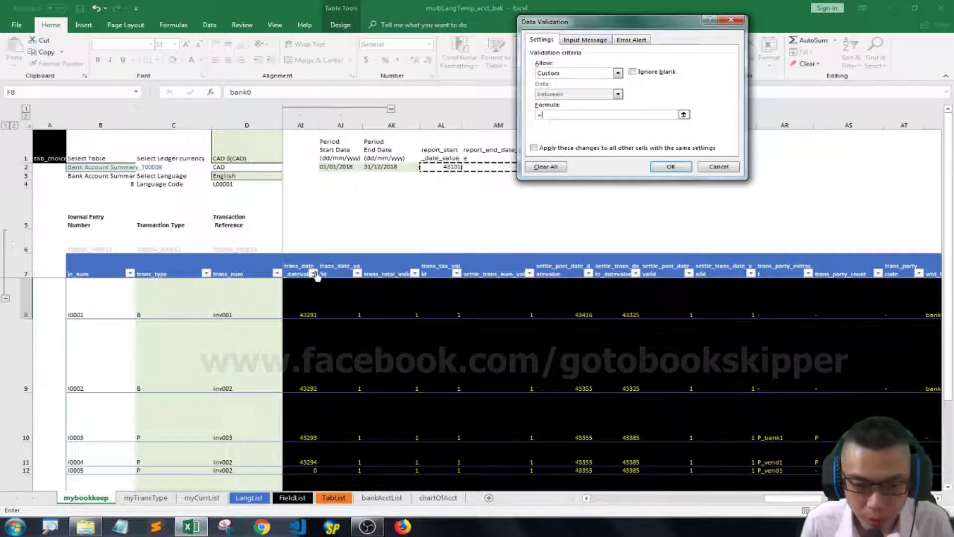
Enter $AG8<>0 as the first condition of the custom validation formula, wrapped in an AND function.
{"action": "key", "text": "Left"}
{"action": "key", "text": "Left"}
{"action": "key", "text": "Left"}
{"action": "key", "text": "Left"}
{"action": "key", "text": "Left"}
{"action": "key", "text": "Left"}
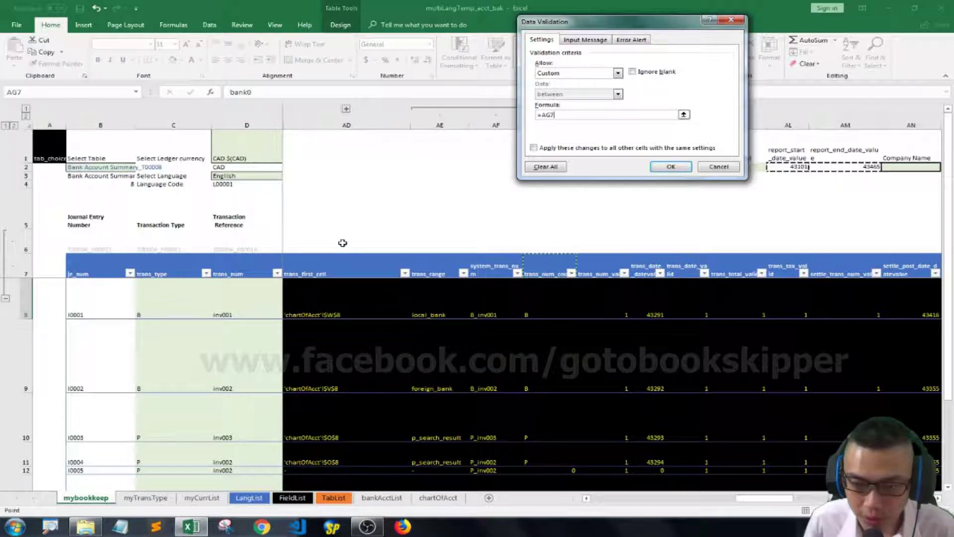
{"action": "key", "text": "Down"}
{"action": "key", "text": "Left"}
{"action": "key", "text": "Left"}
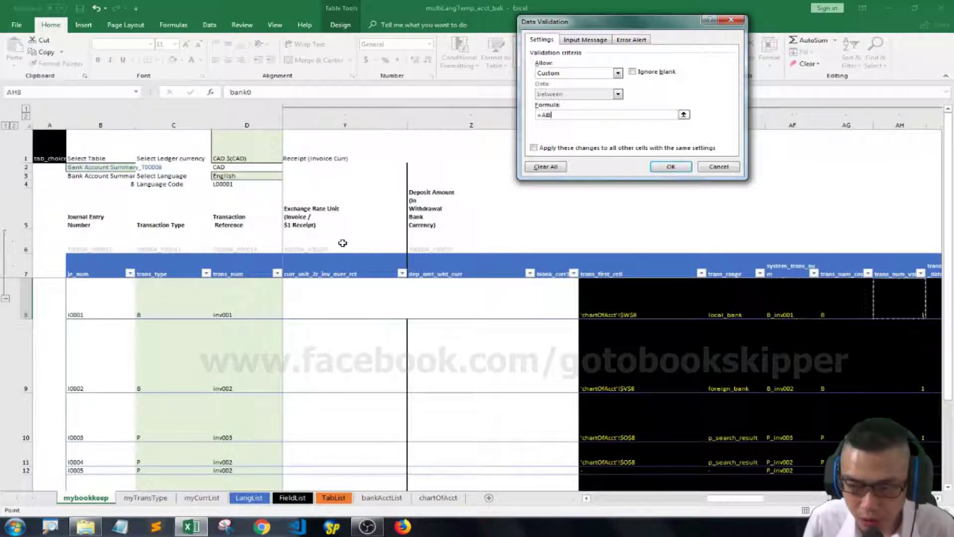
{"action": "key", "text": "Right"}
{"action": "key", "text": "Right"}
{"action": "key", "text": "Right"}
{"action": "key", "text": "Right"}
{"action": "left_click", "coordinate": [577, 296]}
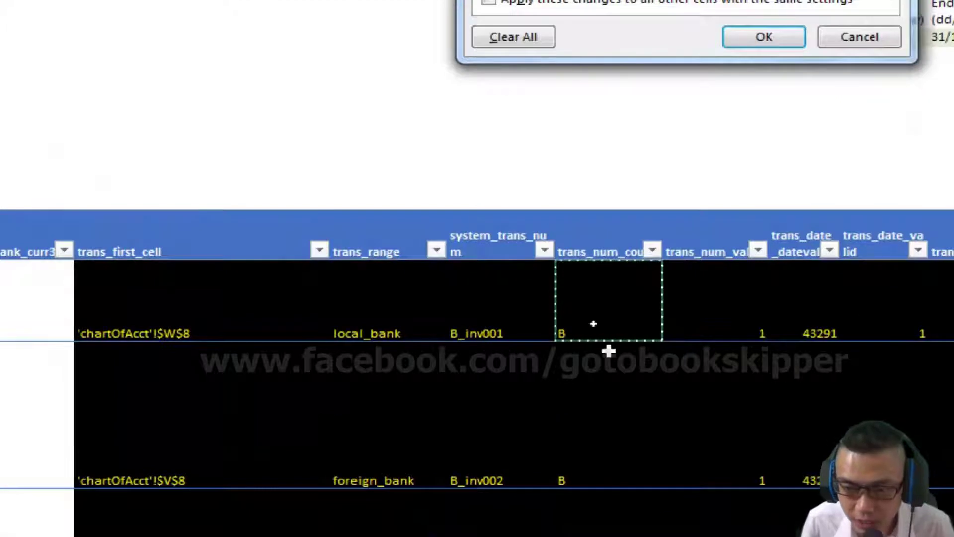
{"action": "key", "text": "F4"}
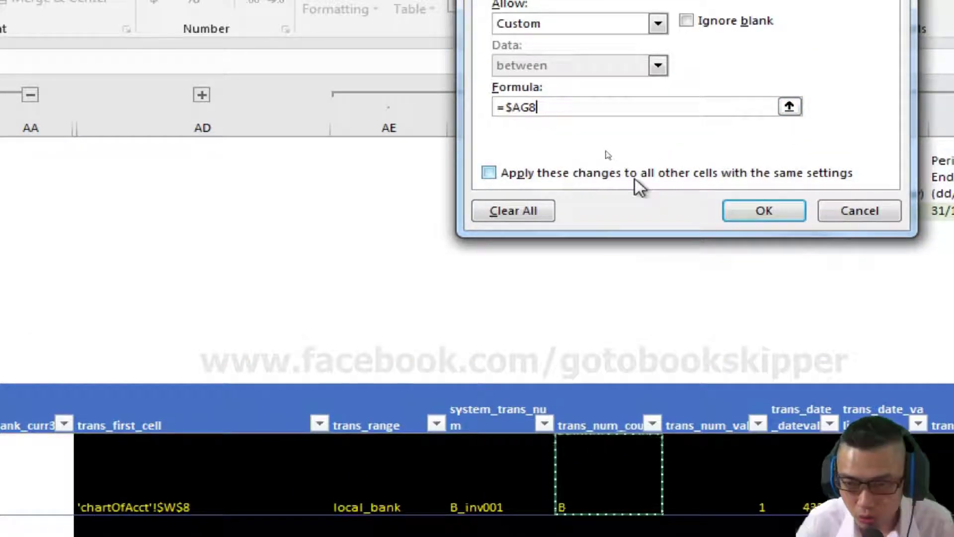
{"action": "type", "text": "<>"}
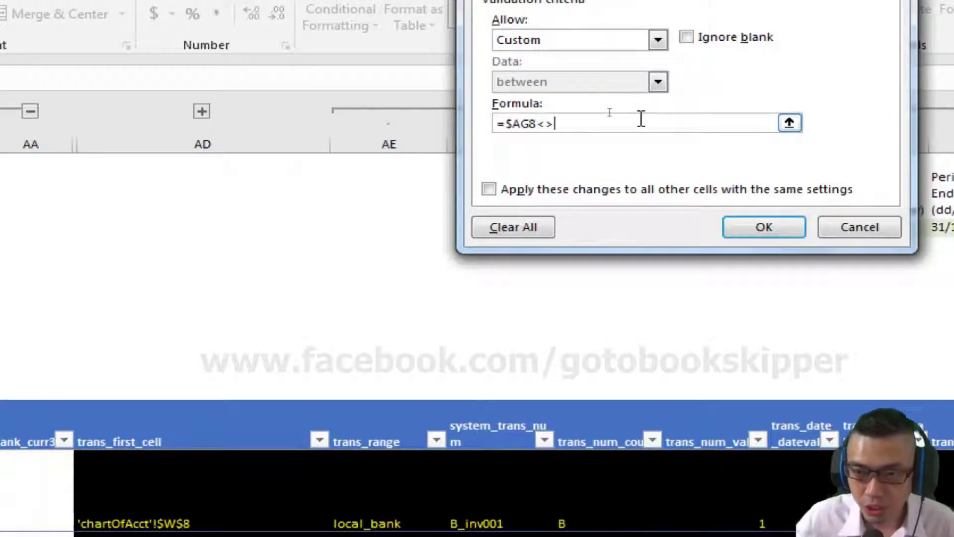
{"action": "type", "text": "0"}
{"action": "left_click", "coordinate": [504, 123]}
{"action": "type", "text": "and("}
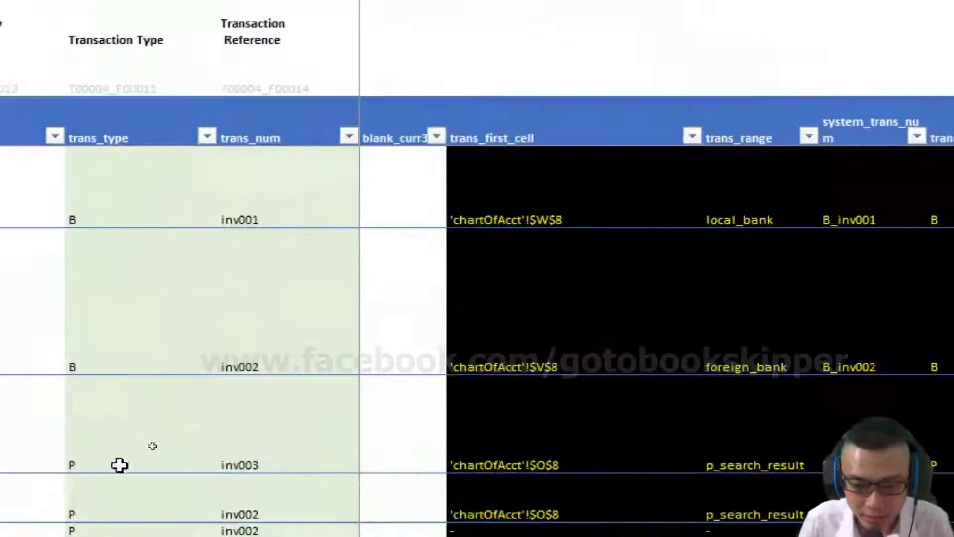
Add $F8<>$N8 as the second condition of the AND formula and apply the validation rule.
{"action": "left_click", "coordinate": [453, 66]}
{"action": "key", "text": "Right"}
{"action": "key", "text": "Down"}
{"action": "key", "text": "Down"}
{"action": "key", "text": "Right"}
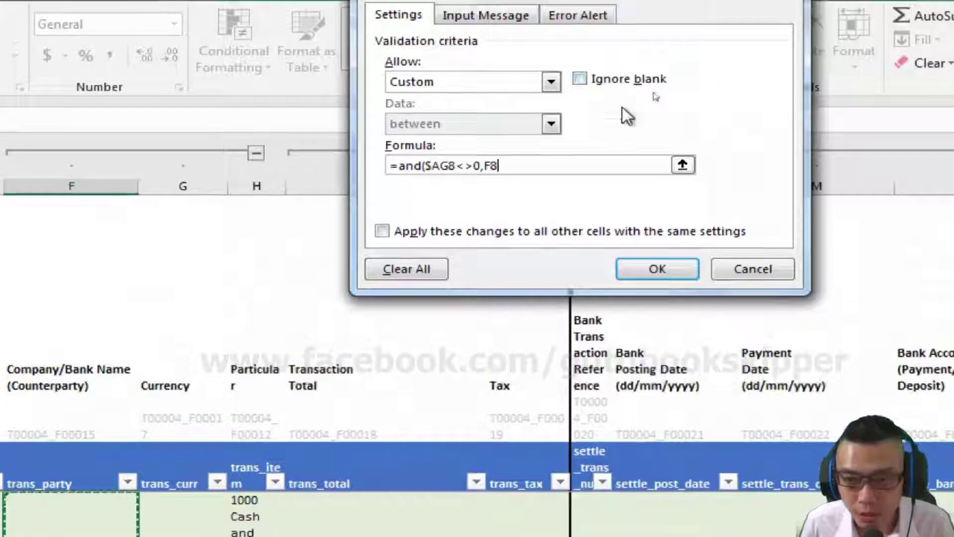
{"action": "key", "text": "F4"}
{"action": "key", "text": "F4"}
{"action": "key", "text": "F4"}
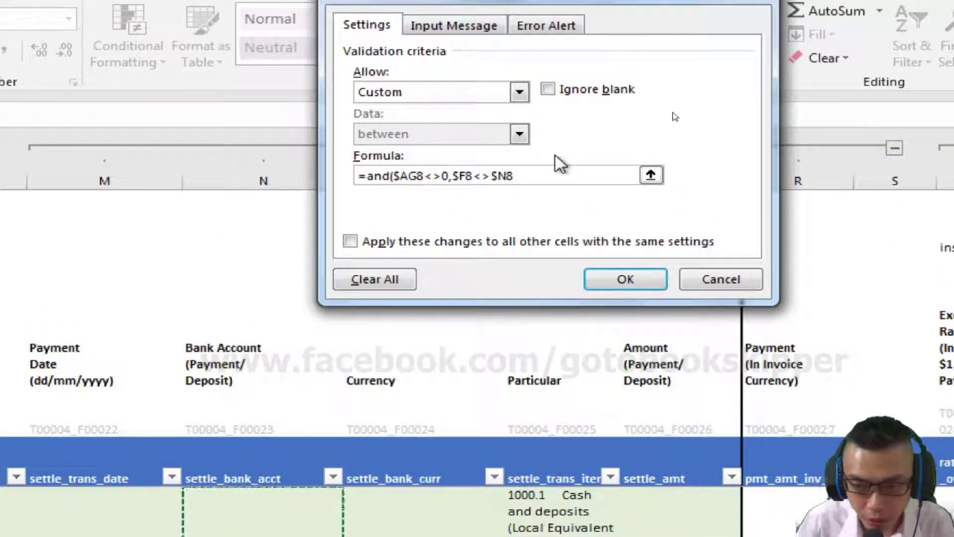
{"action": "left_click", "coordinate": [616, 284]}
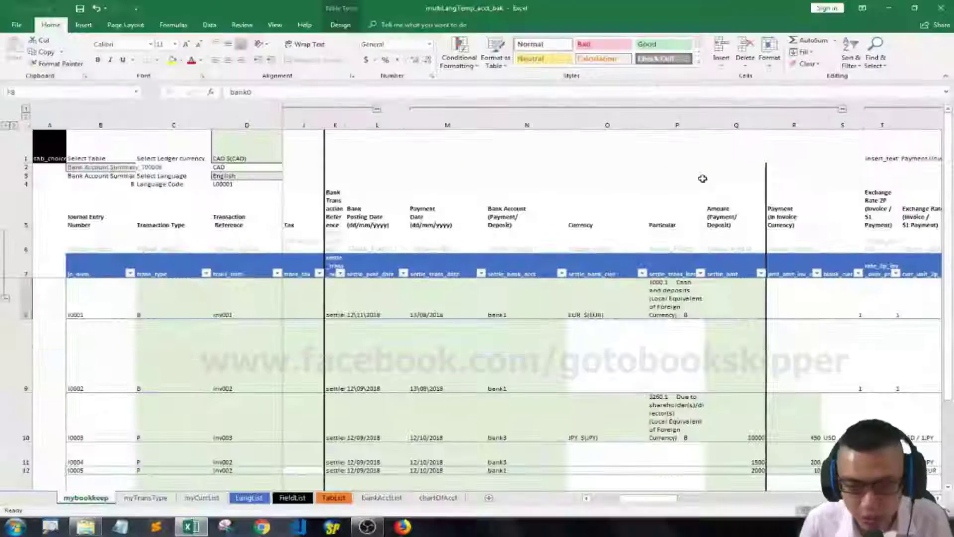
Copy the first trans_party cell (F8), which carries the new validation rule.
{"action": "left_click", "coordinate": [433, 213]}
{"action": "key", "text": "Left"}
{"action": "key", "text": "Left"}
{"action": "key", "text": "Left"}
{"action": "key", "text": "Left"}
{"action": "key", "text": "Left"}
{"action": "key", "text": "Left"}
{"action": "key", "text": "Left"}
{"action": "key", "text": "Left"}
{"action": "key", "text": "Left"}
{"action": "key", "text": "Left"}
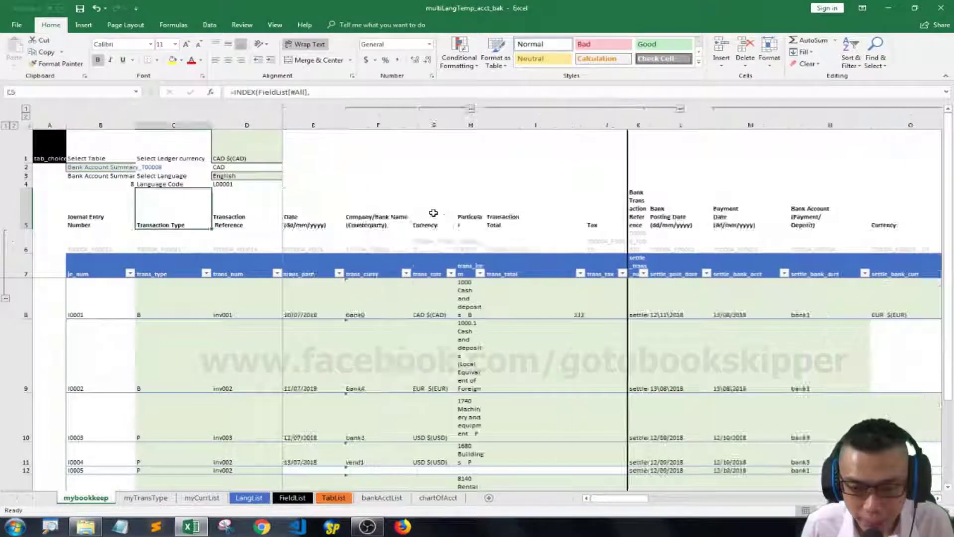
{"action": "key", "text": "Down"}
{"action": "key", "text": "Down"}
{"action": "key", "text": "Down"}
{"action": "key", "text": "Right"}
{"action": "key", "text": "Right"}
{"action": "key", "text": "Right"}
{"action": "key", "text": "ctrl+c"}
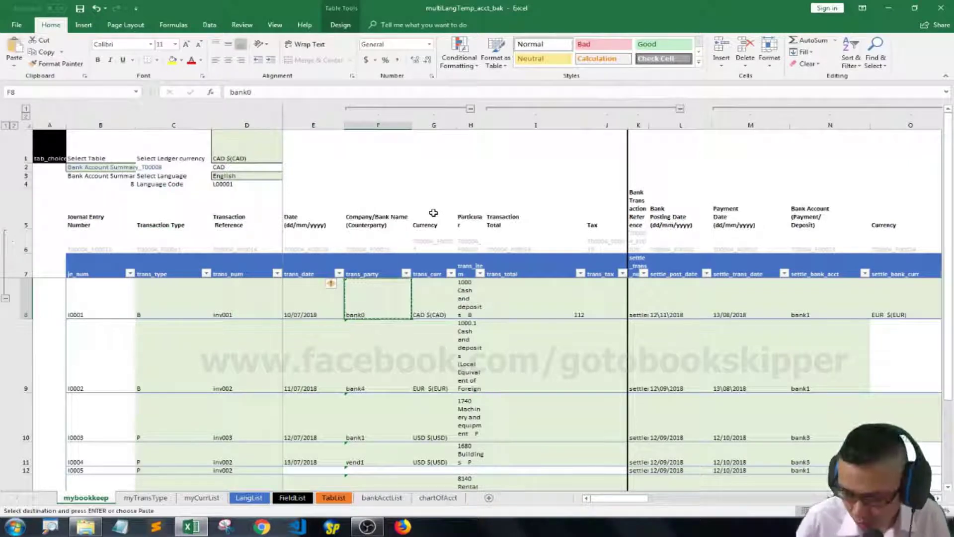
Paste only the copied data validation onto the trans_party column from F8 down through the remaining table rows.
{"action": "key", "text": "shift+Down"}
{"action": "key", "text": "shift+Down"}
{"action": "key", "text": "shift+Down"}
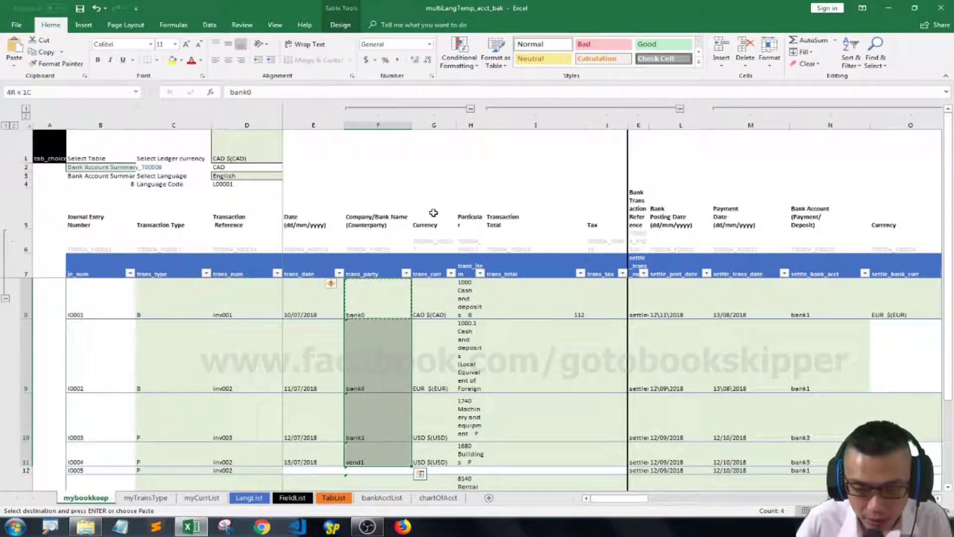
{"action": "key", "text": "shift+Down"}
{"action": "key", "text": "shift+Down"}
{"action": "key", "text": "shift+Down"}
{"action": "key", "text": "ctrl+shift+Down"}
{"action": "key", "text": "ctrl+shift+Down"}
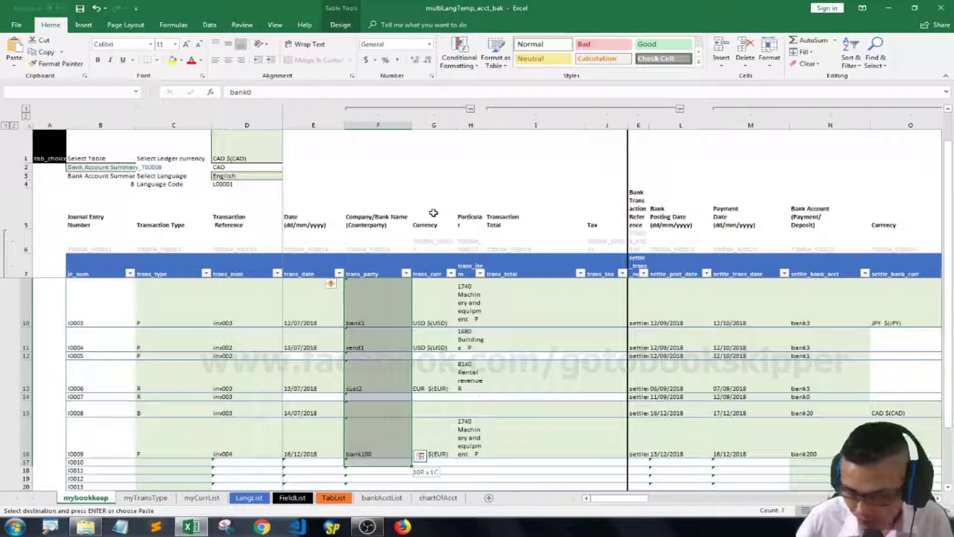
{"action": "right_click", "coordinate": [378, 357]}
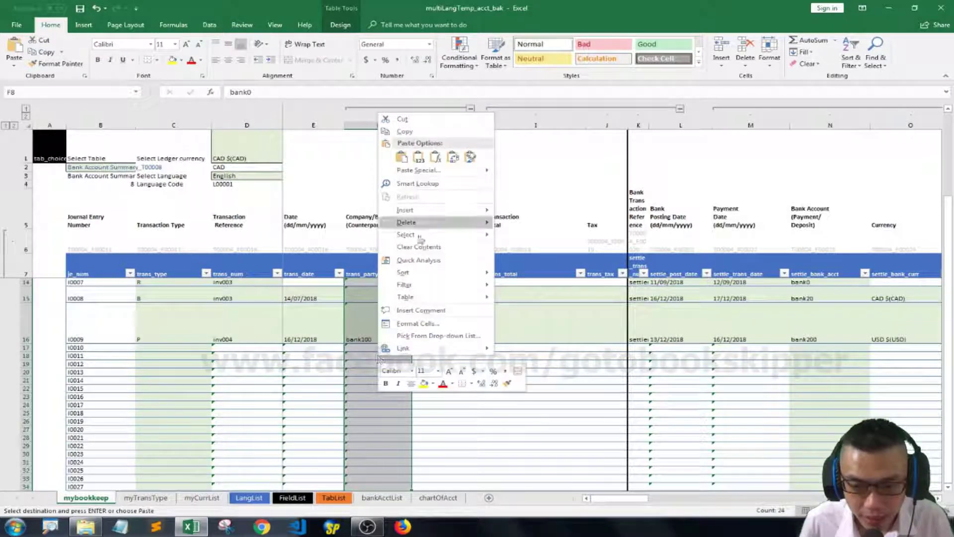
{"action": "left_click", "coordinate": [418, 170]}
{"action": "left_click", "coordinate": [355, 166]}
{"action": "left_click", "coordinate": [453, 240]}
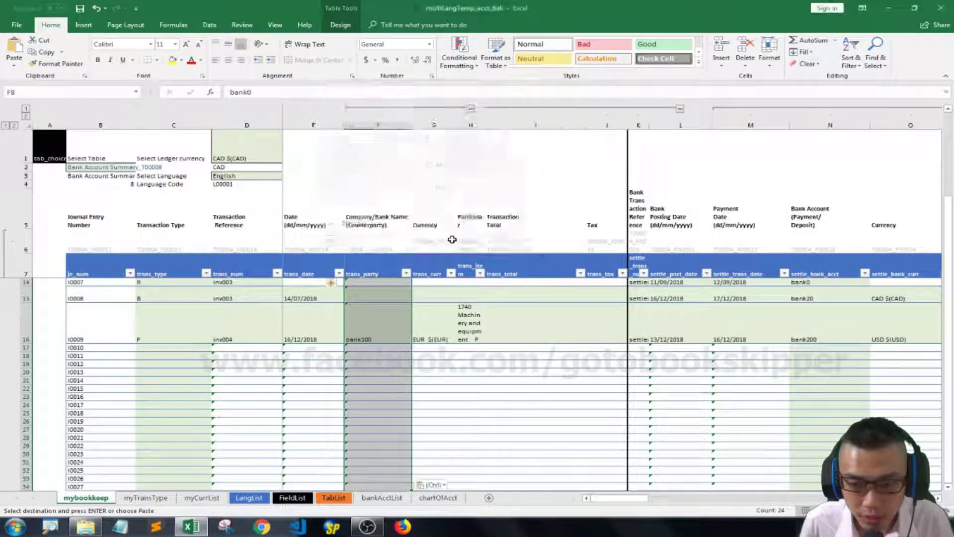
Compare the transaction type, reference and date of entry I0008 with those of entry I0003.
{"action": "left_click", "coordinate": [385, 238]}
{"action": "key", "text": "Down"}
{"action": "key", "text": "Down"}
{"action": "key", "text": "Down"}
{"action": "key", "text": "Down"}
{"action": "key", "text": "Down"}
{"action": "key", "text": "Down"}
{"action": "key", "text": "Down"}
{"action": "key", "text": "Down"}
{"action": "key", "text": "Down"}
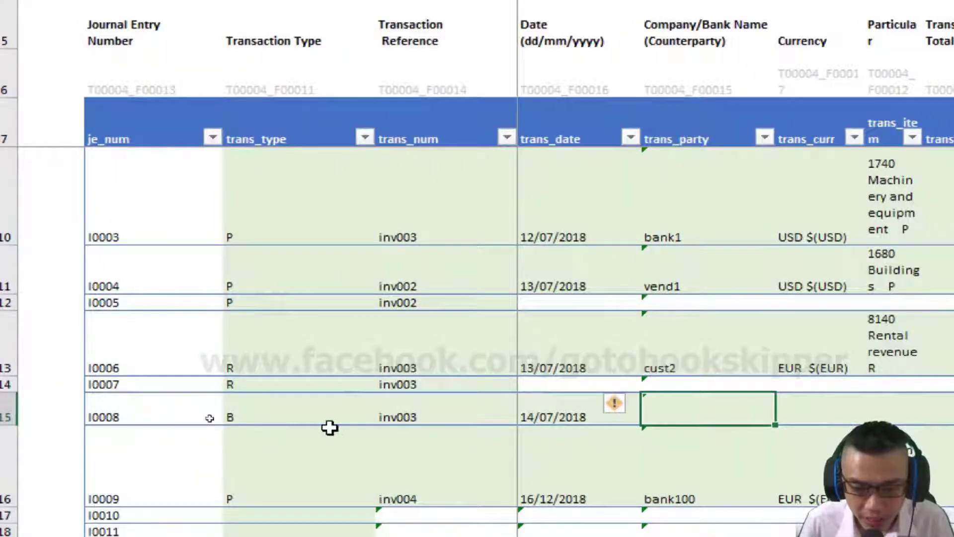
{"action": "key", "text": "Left"}
{"action": "key", "text": "Left"}
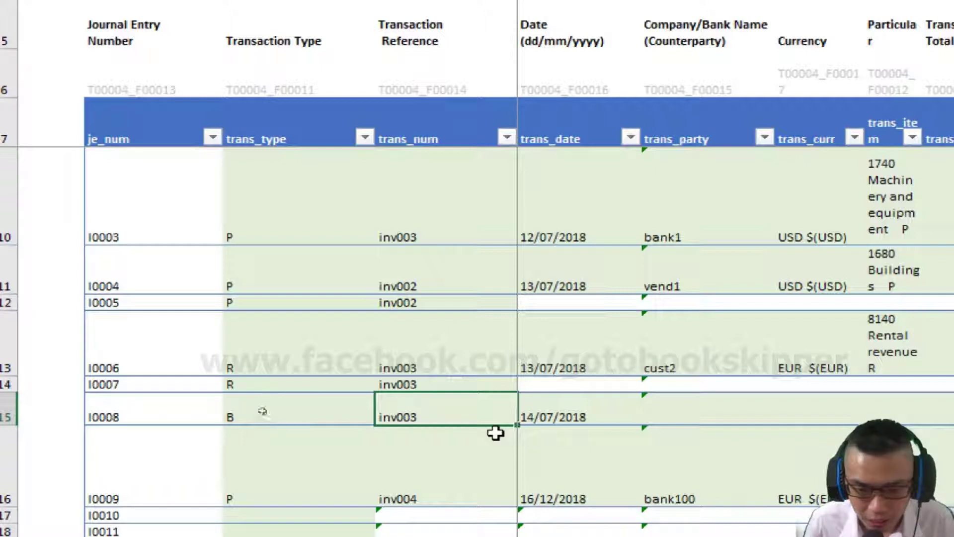
{"action": "left_click", "coordinate": [398, 238]}
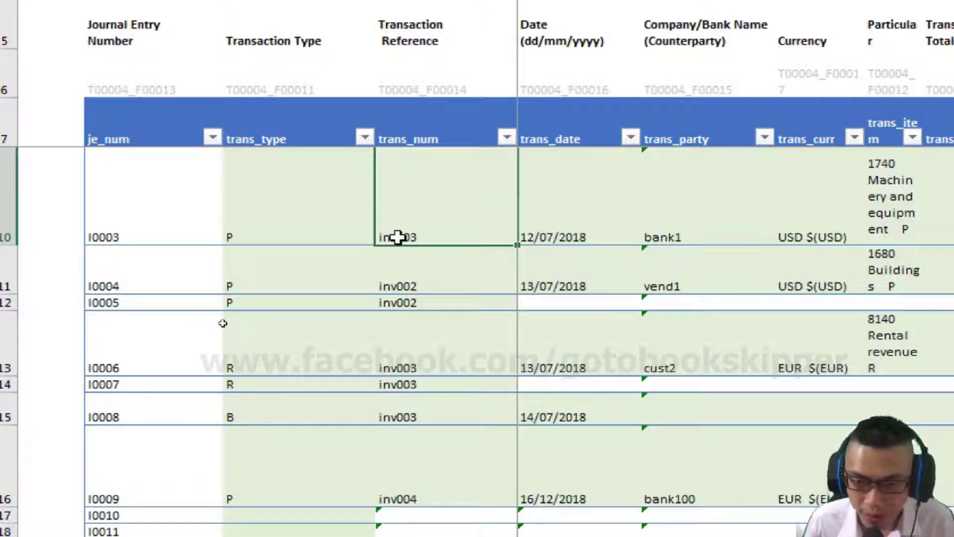
{"action": "left_click", "coordinate": [422, 406]}
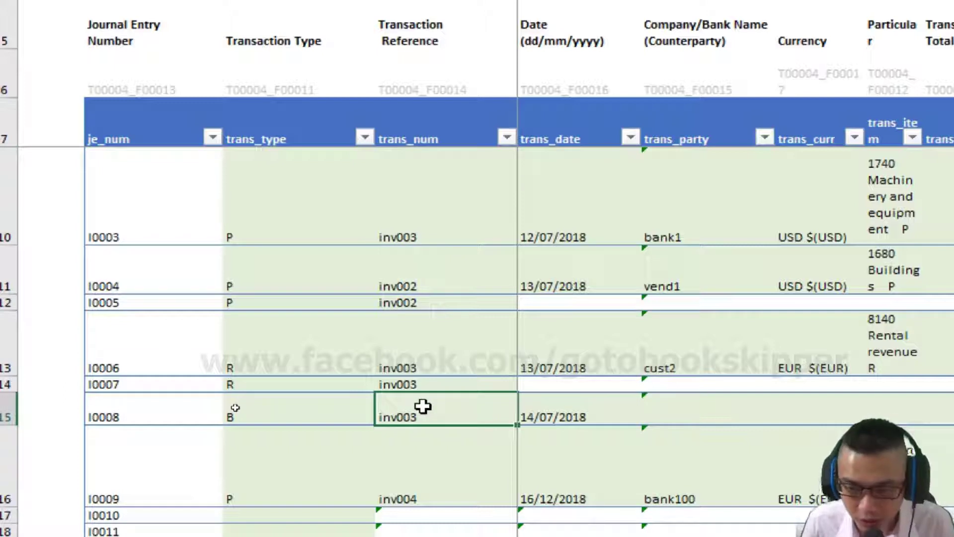
{"action": "key", "text": "Right"}
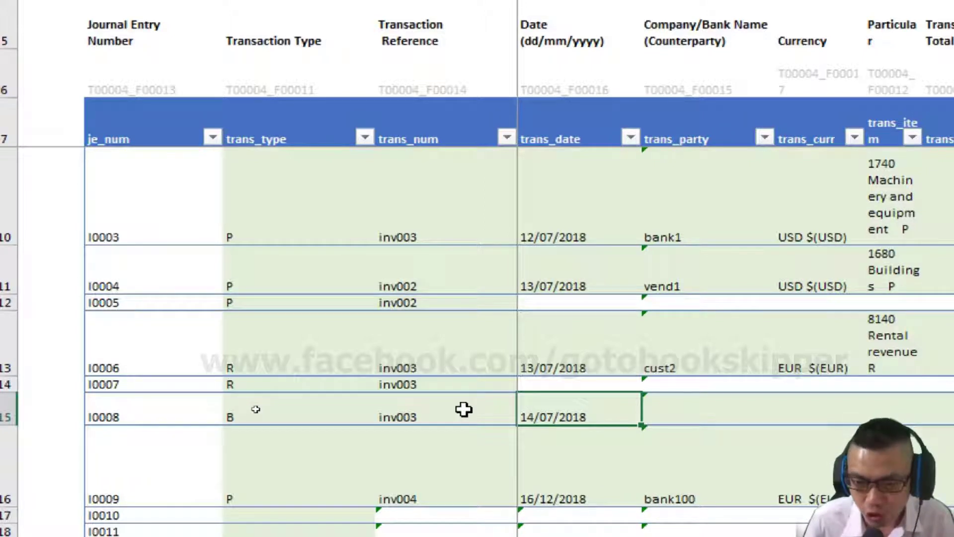
{"action": "key", "text": "Left"}
{"action": "key", "text": "Right"}
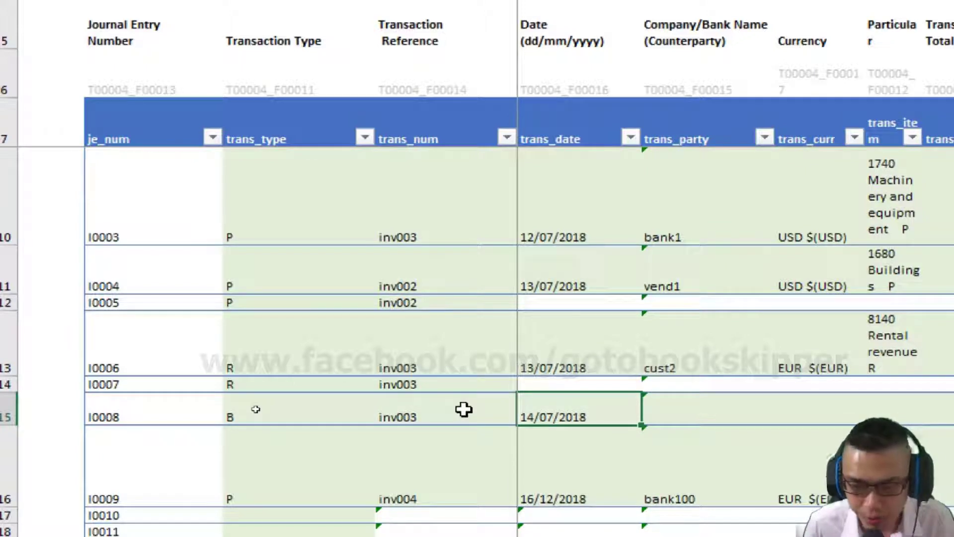
Inspect the settlement and payment columns along the row of entry I0008.
{"action": "key", "text": "Right"}
{"action": "key", "text": "Right"}
{"action": "key", "text": "Right"}
{"action": "key", "text": "Right"}
{"action": "key", "text": "Right"}
{"action": "key", "text": "Right"}
{"action": "key", "text": "Right"}
{"action": "key", "text": "Right"}
{"action": "key", "text": "Right"}
{"action": "key", "text": "Right"}
{"action": "key", "text": "Right"}
{"action": "key", "text": "Right"}
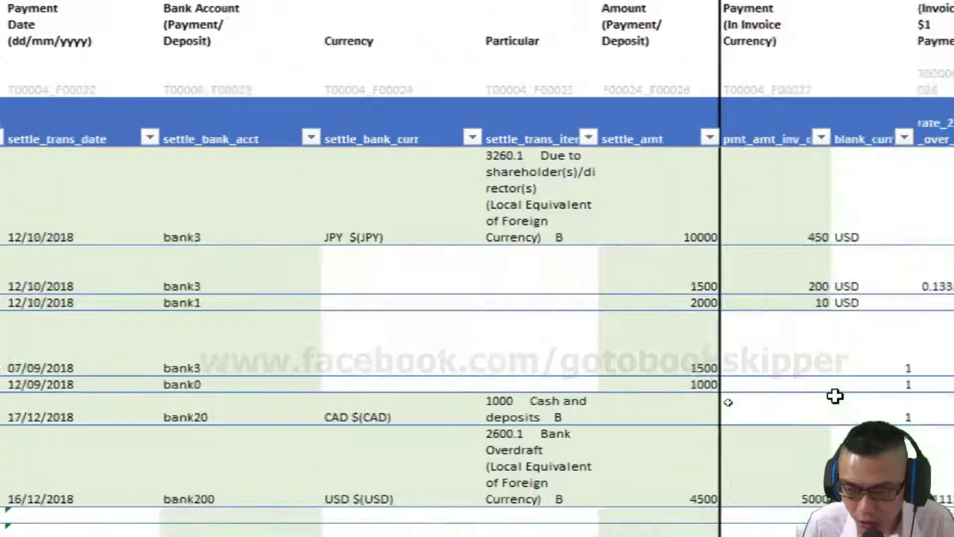
Try to enter bank20 as the trans_party of entry I0008.
{"action": "key", "text": "Left"}
{"action": "key", "text": "Left"}
{"action": "key", "text": "Left"}
{"action": "key", "text": "Left"}
{"action": "key", "text": "Left"}
{"action": "key", "text": "Left"}
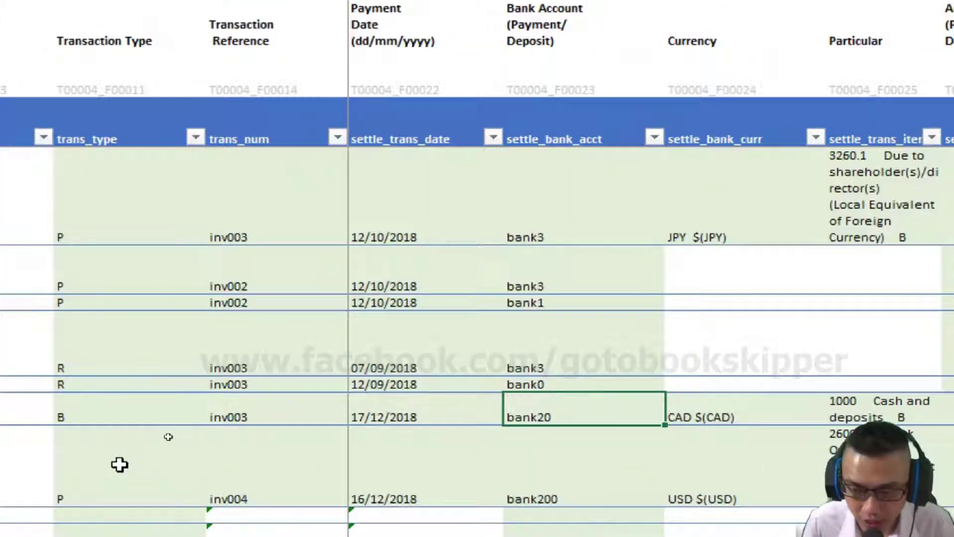
{"action": "key", "text": "Left"}
{"action": "key", "text": "Left"}
{"action": "key", "text": "Left"}
{"action": "key", "text": "Left"}
{"action": "key", "text": "Left"}
{"action": "key", "text": "Left"}
{"action": "key", "text": "Left"}
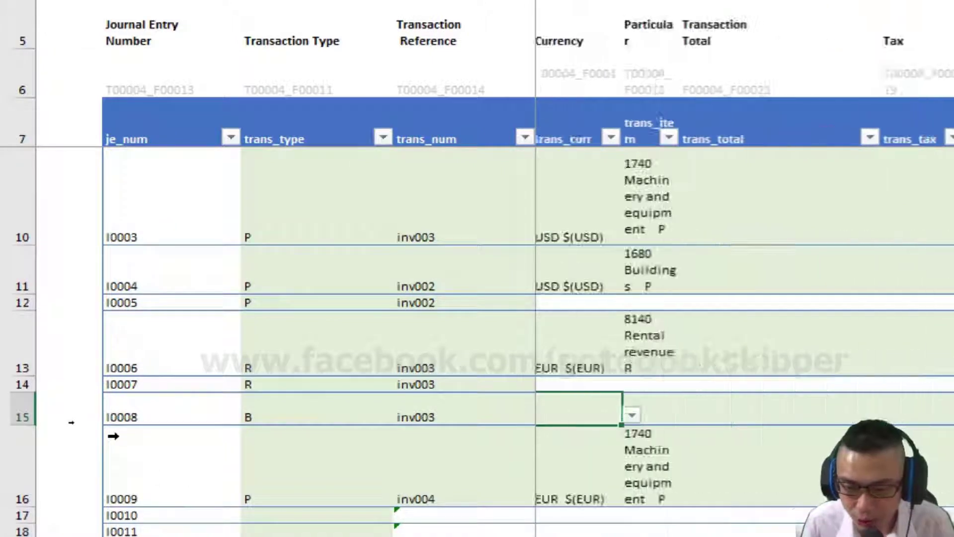
{"action": "key", "text": "Left"}
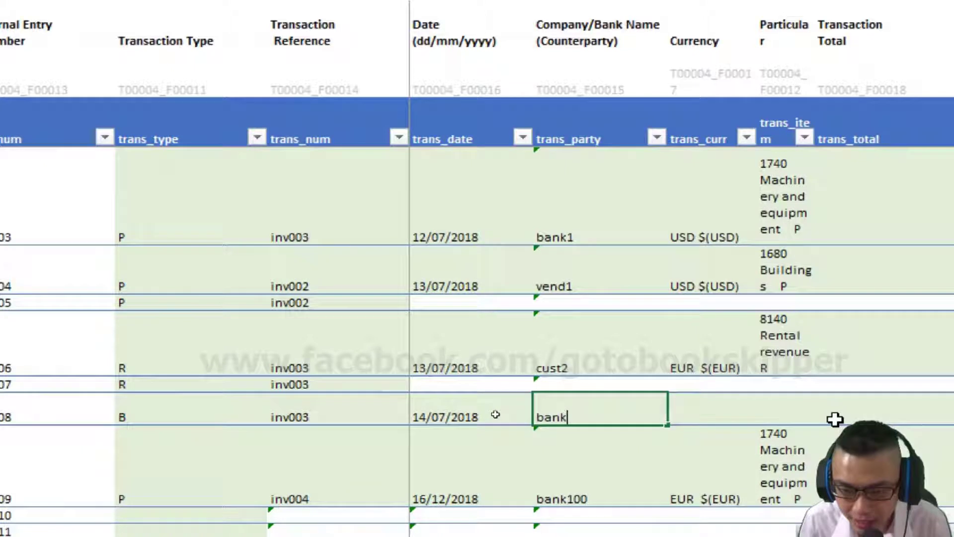
{"action": "type", "text": "bank20"}
{"action": "key", "text": "Return"}
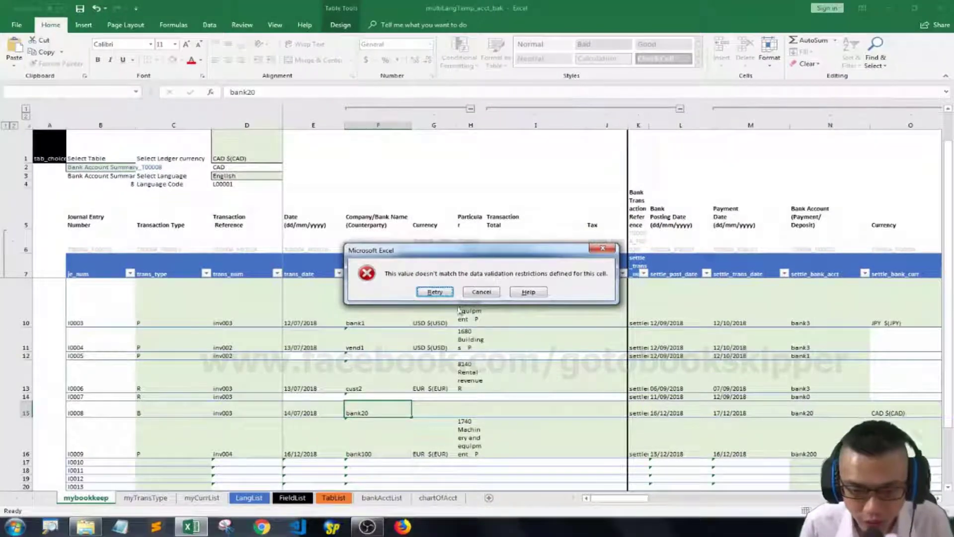
Fill entry I0008 with trans_party bank21, currency EUR $(EUR) and particular 1000.1 Cash and deposits (Local Equivalent of Foreign Currency).
{"action": "key", "text": "Return"}
{"action": "type", "text": "b"}
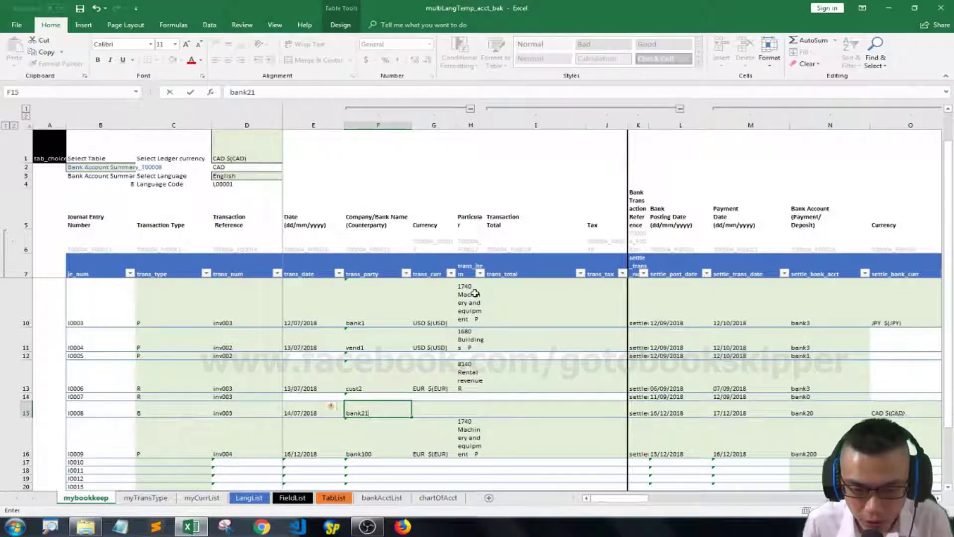
{"action": "key", "text": "Tab"}
{"action": "left_click", "coordinate": [462, 411]}
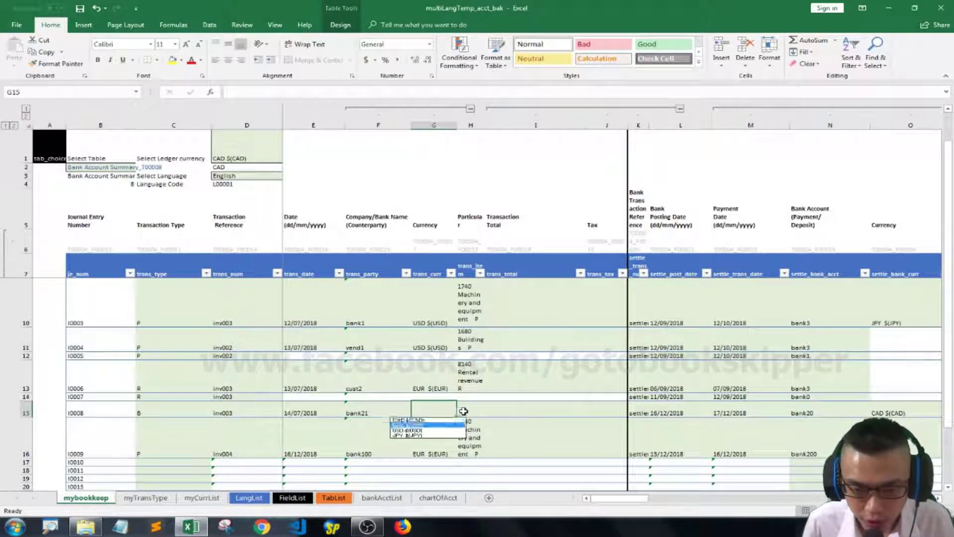
{"action": "key", "text": "Return"}
{"action": "key", "text": "Tab"}
{"action": "left_click", "coordinate": [491, 411]}
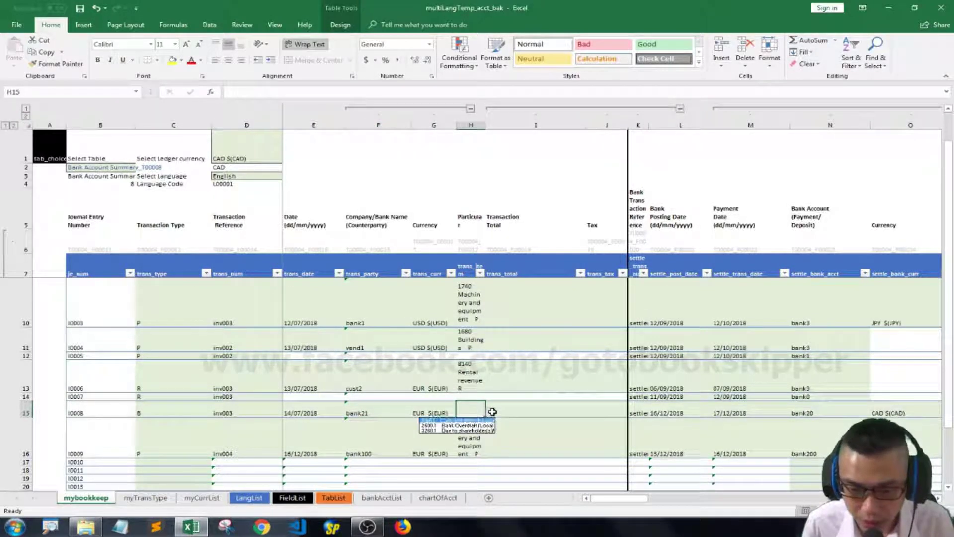
{"action": "key", "text": "Return"}
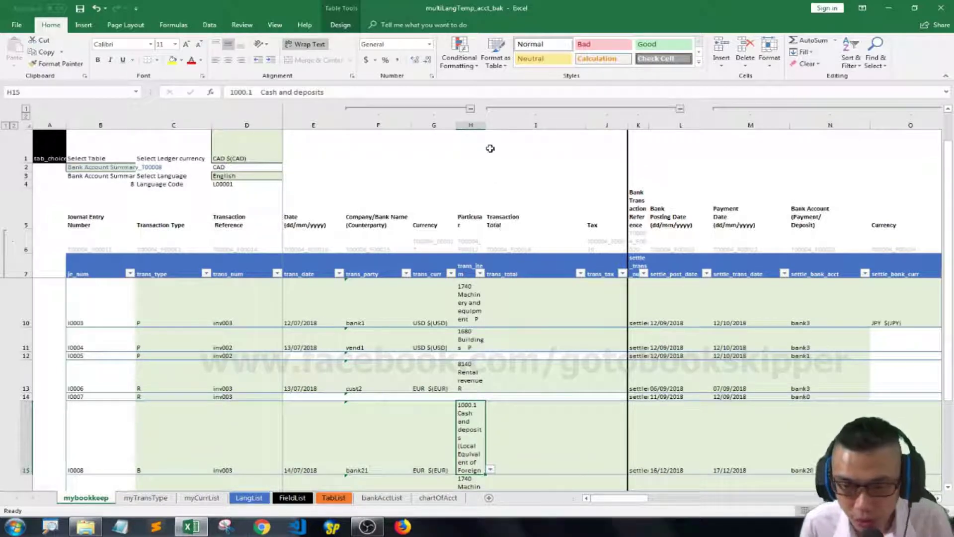
Widen the trans_item column so its particulars wrap on fewer lines, and narrow the trans_total column.
{"action": "left_click_drag", "start_coordinate": [484, 130], "coordinate": [509, 129]}
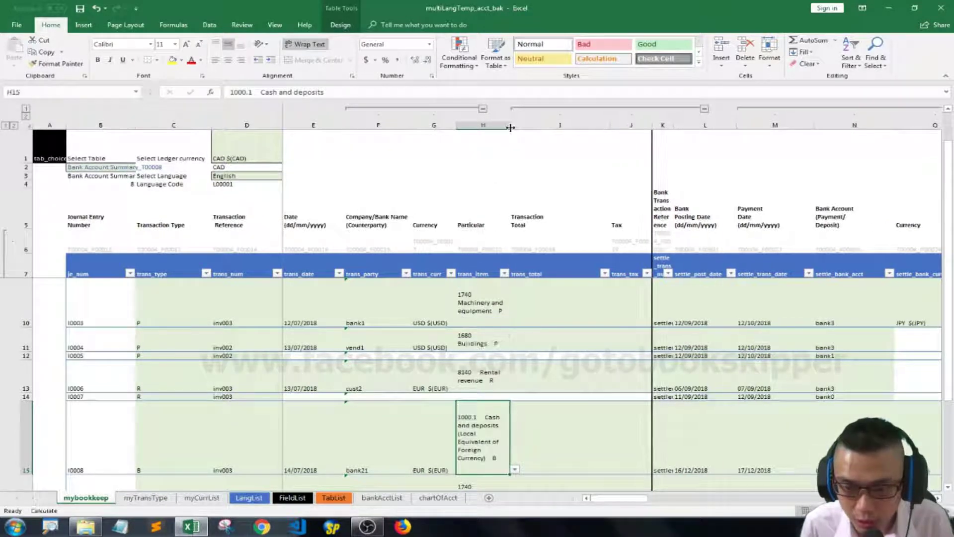
{"action": "key", "text": "Up"}
{"action": "key", "text": "Up"}
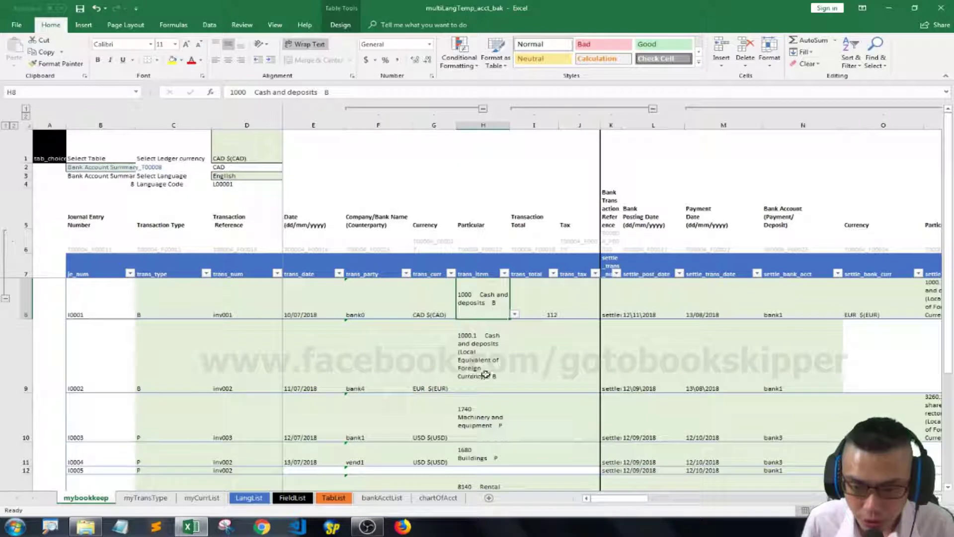
Compare the trans_party bank names and currencies of entries I0001 to I0003.
{"action": "key", "text": "Left"}
{"action": "key", "text": "Right"}
{"action": "key", "text": "Left"}
{"action": "key", "text": "Down"}
{"action": "key", "text": "Down"}
{"action": "key", "text": "Left"}
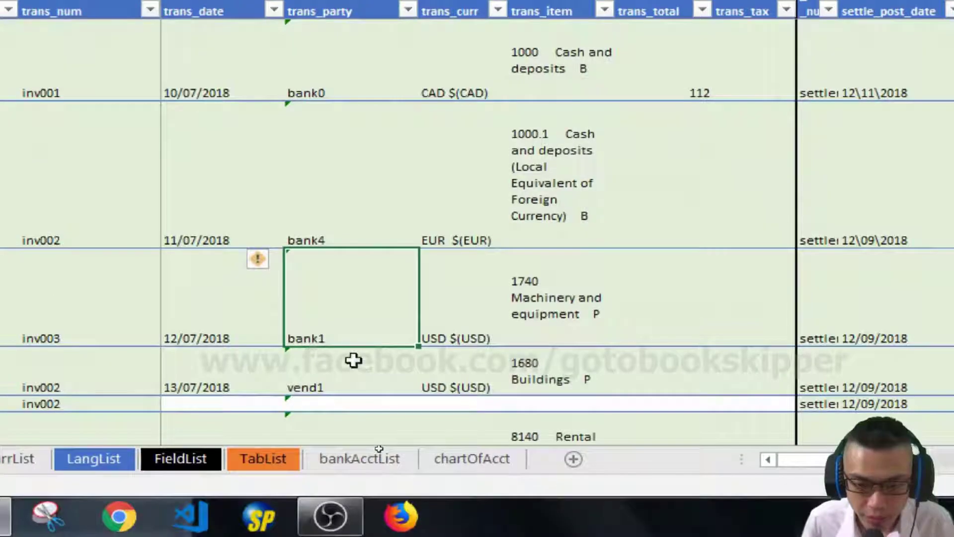
{"action": "scroll", "coordinate": [353, 359], "scroll_direction": "down", "scroll_amount": 2}
Clear the currency and particular of entry I0008 and set its trans_party to bank0.
{"action": "left_click", "coordinate": [355, 275]}
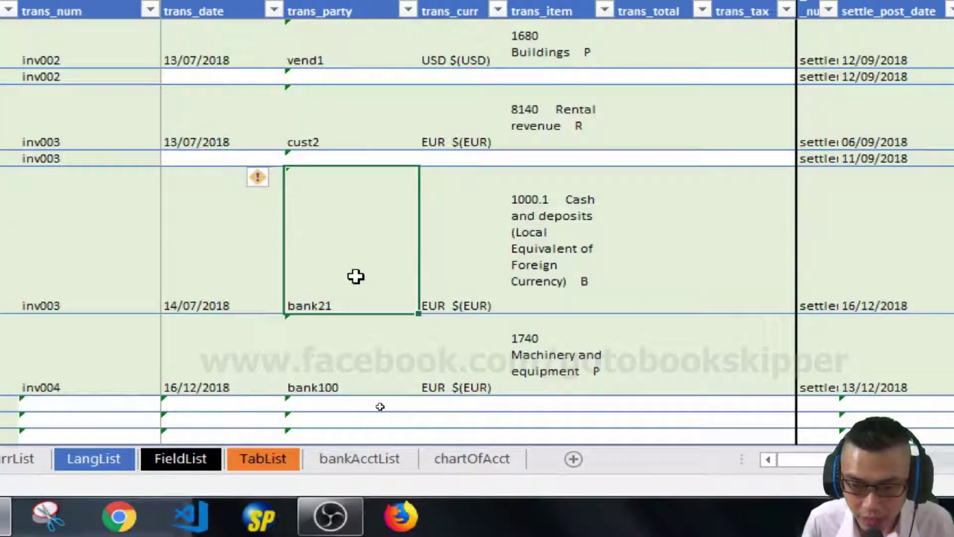
{"action": "key", "text": "Right"}
{"action": "key", "text": "Delete"}
{"action": "key", "text": "Left"}
{"action": "type", "text": "bank"}
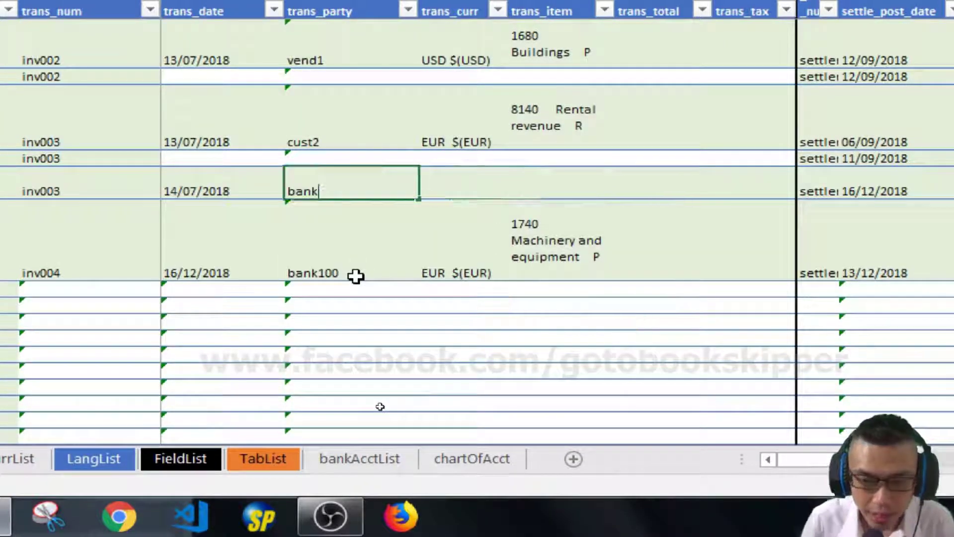
{"action": "key", "text": "Up"}
Examine the trans_party column from the first entry down to I0009 for earlier uses of the bank entered in I0008.
{"action": "key", "text": "Up"}
{"action": "key", "text": "Up"}
{"action": "key", "text": "Up"}
{"action": "key", "text": "Up"}
{"action": "key", "text": "Up"}
{"action": "key", "text": "Up"}
{"action": "key", "text": "Up"}
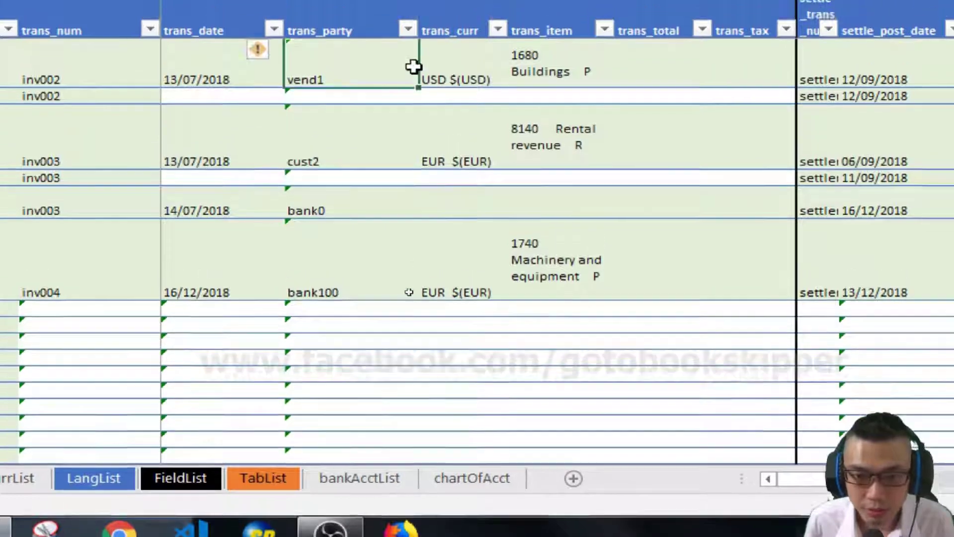
{"action": "key", "text": "Down"}
{"action": "key", "text": "Down"}
{"action": "key", "text": "Down"}
{"action": "key", "text": "Up"}
{"action": "key", "text": "Up"}
{"action": "key", "text": "Down"}
{"action": "key", "text": "Down"}
{"action": "key", "text": "Down"}
{"action": "key", "text": "Down"}
{"action": "key", "text": "Down"}
{"action": "key", "text": "Down"}
{"action": "key", "text": "Down"}
{"action": "key", "text": "Down"}
{"action": "key", "text": "Down"}
{"action": "key", "text": "Down"}
{"action": "key", "text": "Down"}
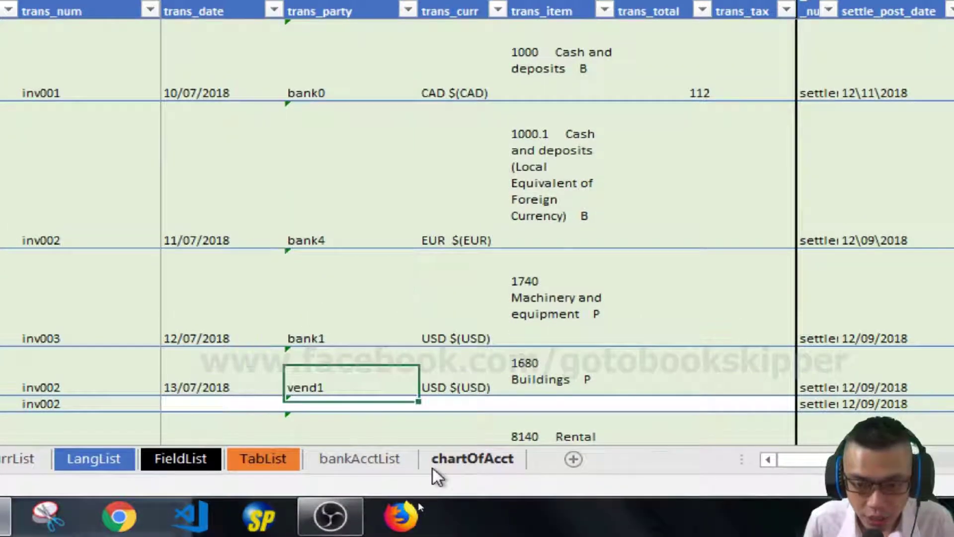
{"action": "key", "text": "Down"}
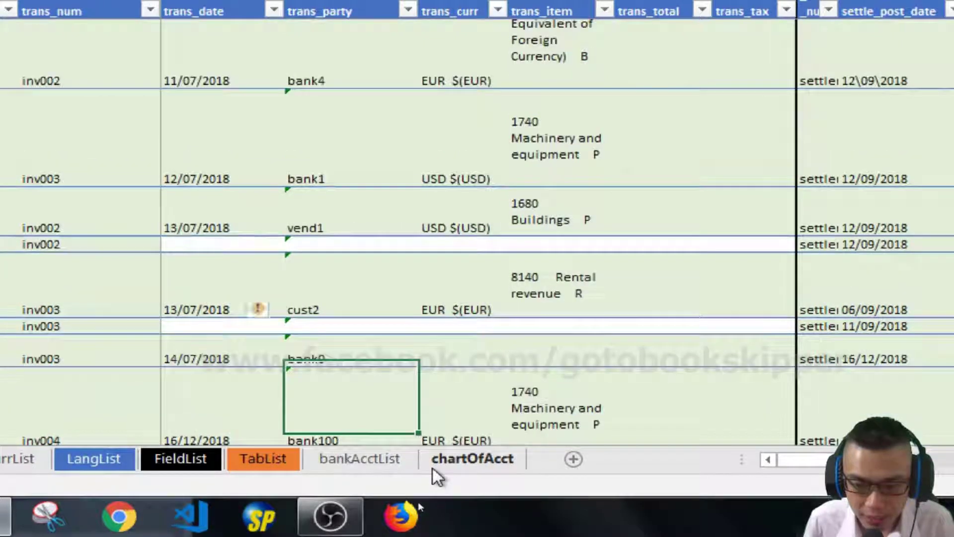
Check the empty currency and particular cells of entry I0008 and change its trans_party to bank1.
{"action": "key", "text": "Up"}
{"action": "key", "text": "Right"}
{"action": "key", "text": "shift+Right"}
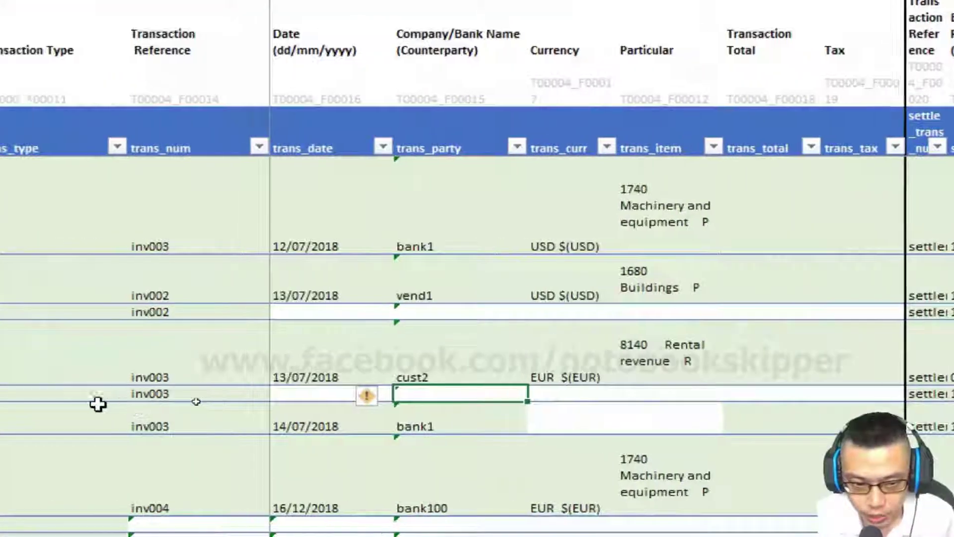
Compare the trans_party of entry I0008 with that of entry I0003, and inspect the shading of I0008's currency and particular cells.
{"action": "key", "text": "Down"}
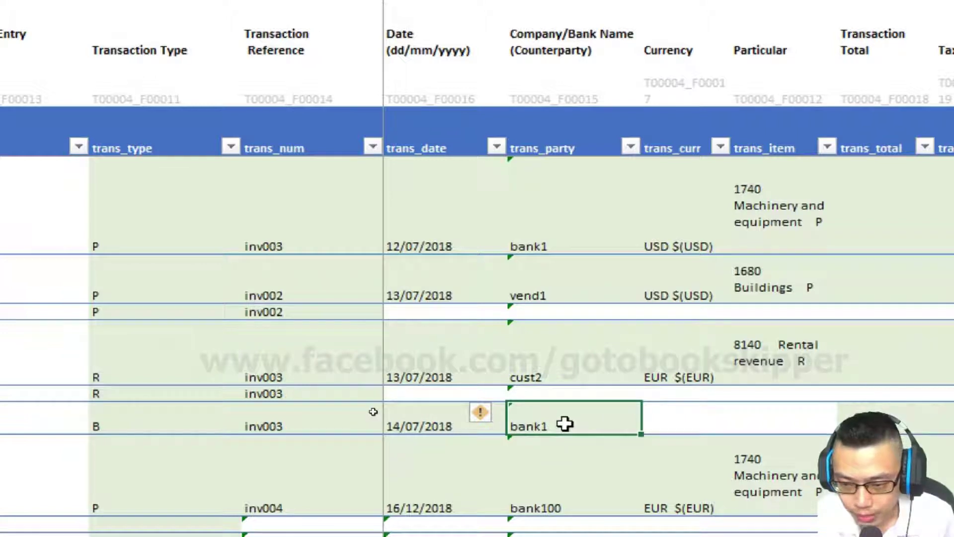
{"action": "key", "text": "Up"}
{"action": "key", "text": "Up"}
{"action": "key", "text": "Up"}
{"action": "key", "text": "Up"}
{"action": "key", "text": "Up"}
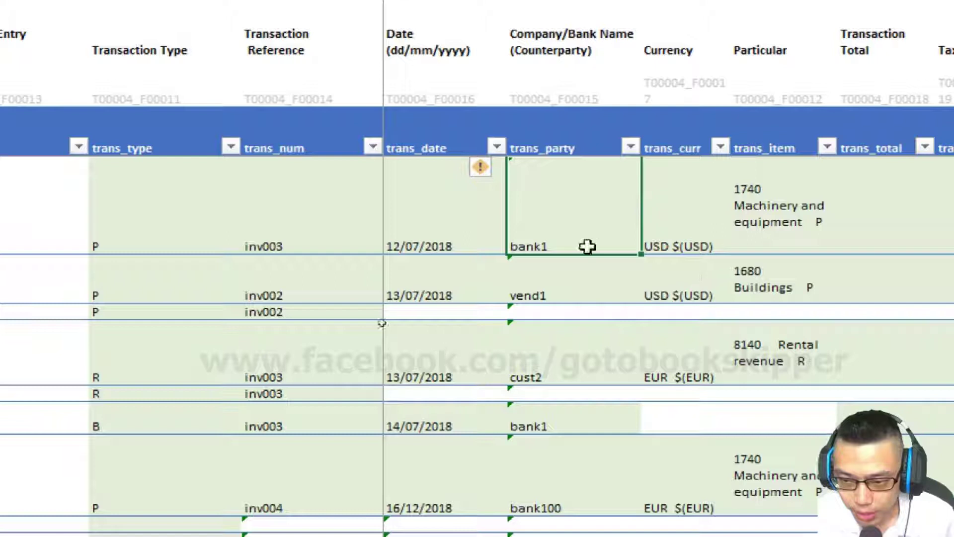
{"action": "left_click", "coordinate": [548, 431]}
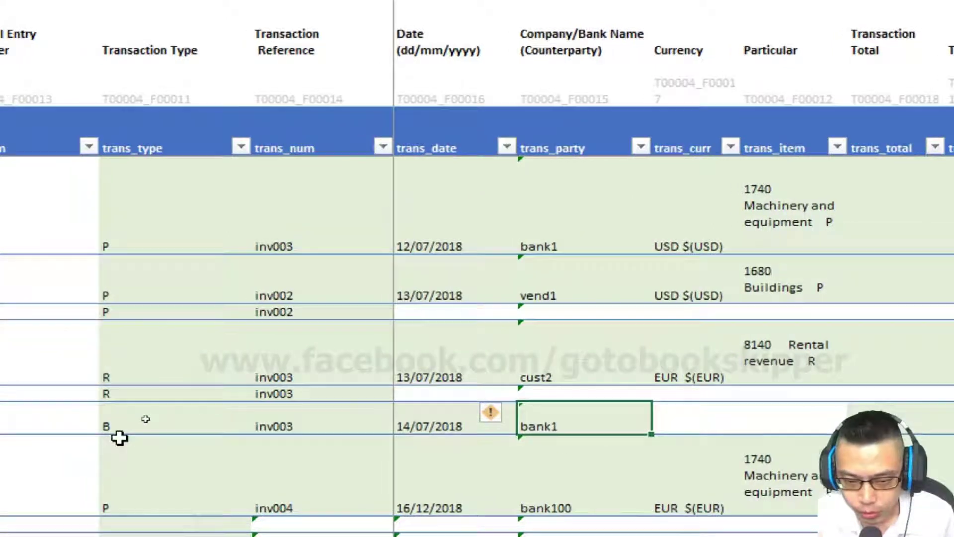
{"action": "key", "text": "Right"}
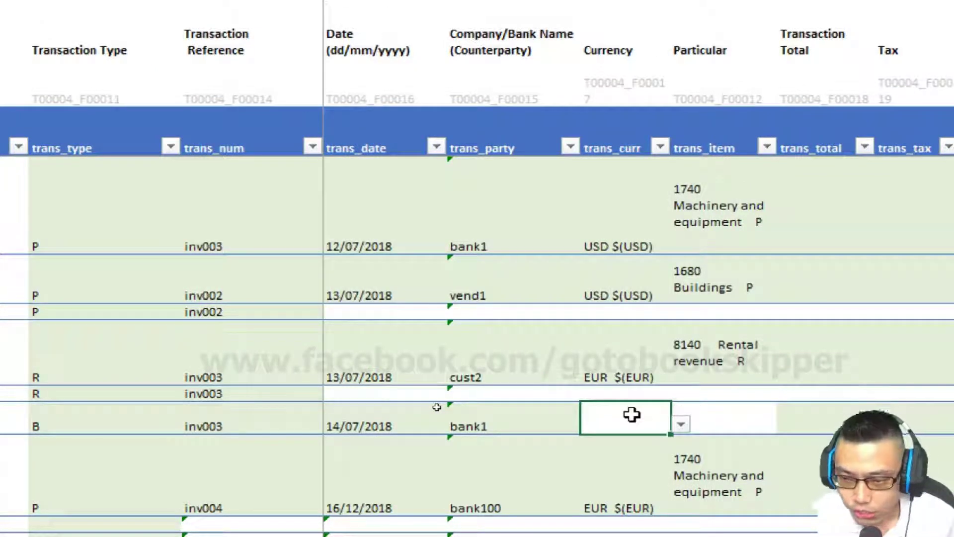
{"action": "key", "text": "Right"}
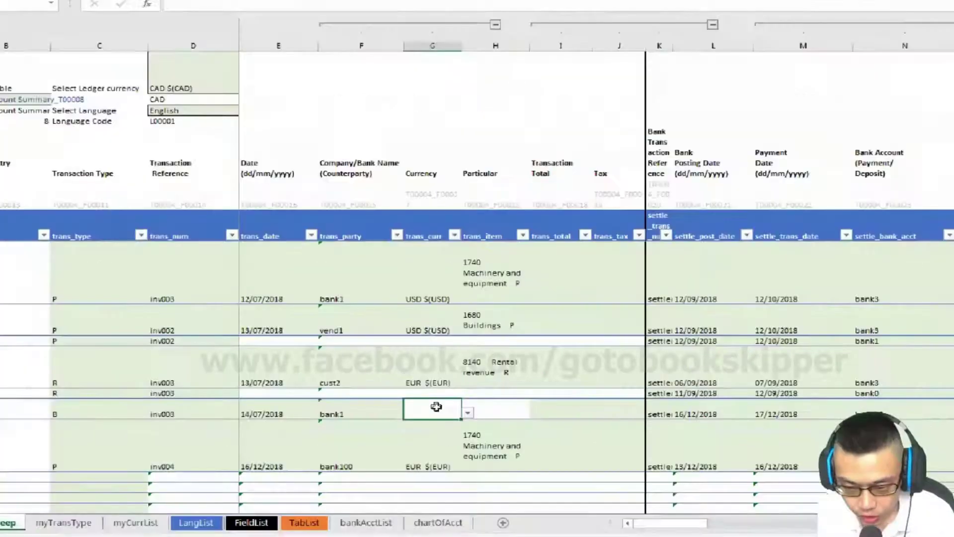
Review the formula of the conditional formatting rule on the trans_curr and trans_item columns, and inspect the wtd_bank_code column it depends on.
{"action": "key", "text": "alt+o"}
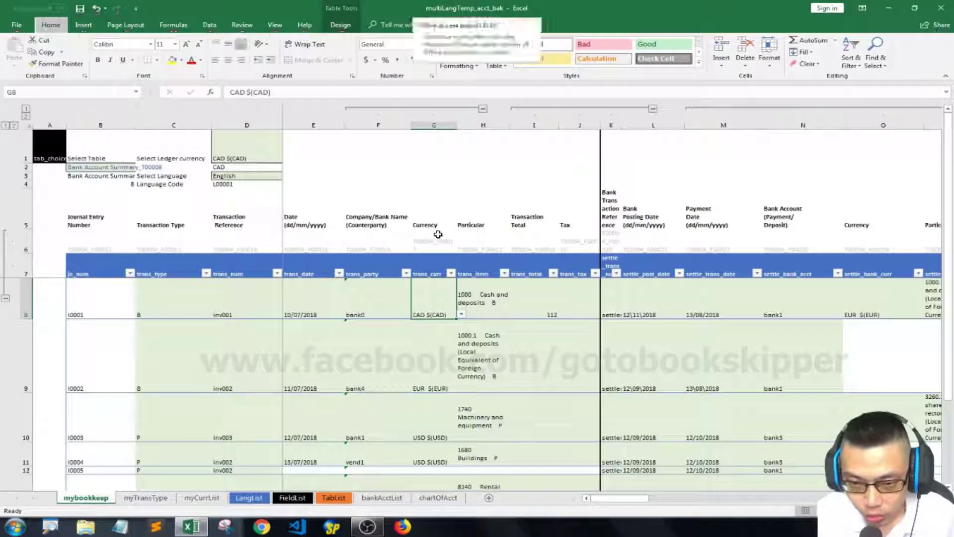
{"action": "key", "text": "d"}
{"action": "double_click", "coordinate": [547, 115]}
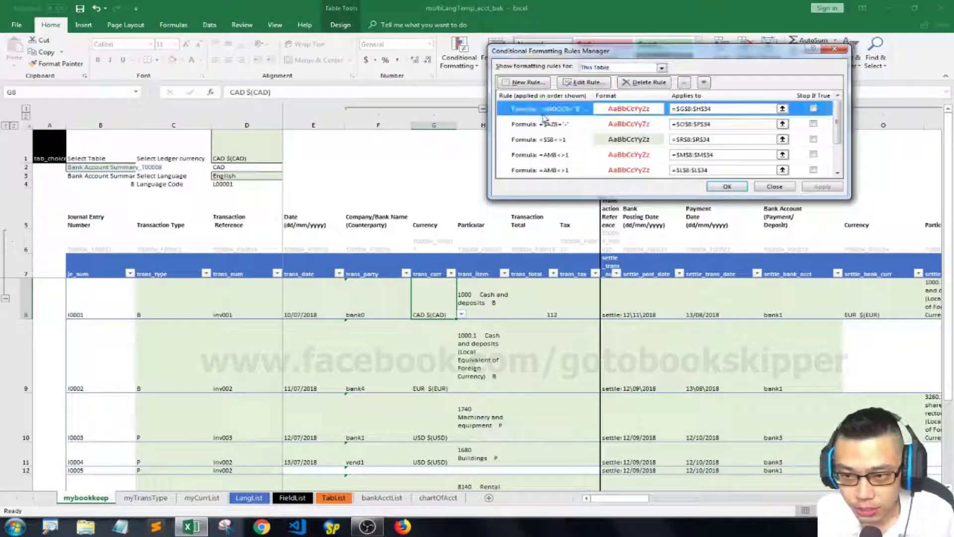
{"action": "left_click_drag", "start_coordinate": [628, 36], "coordinate": [561, 245]}
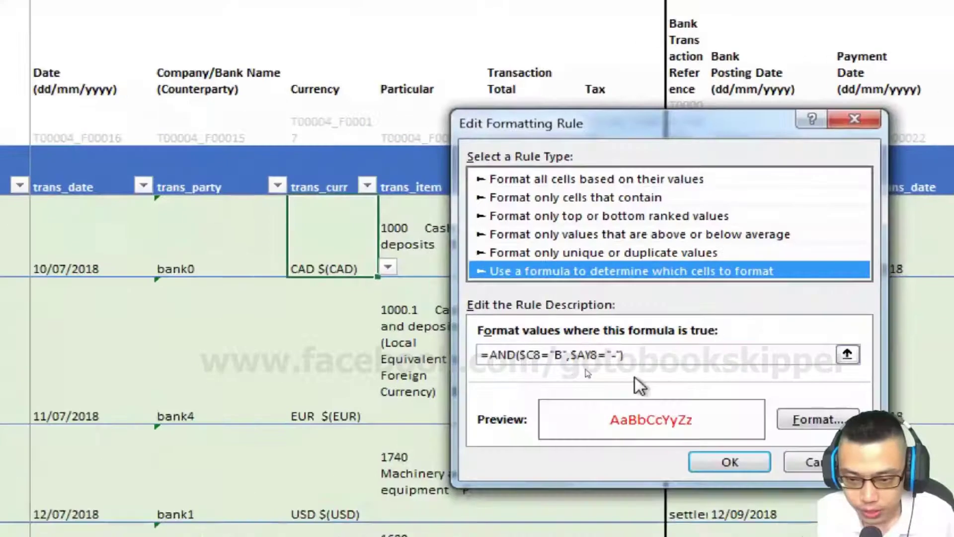
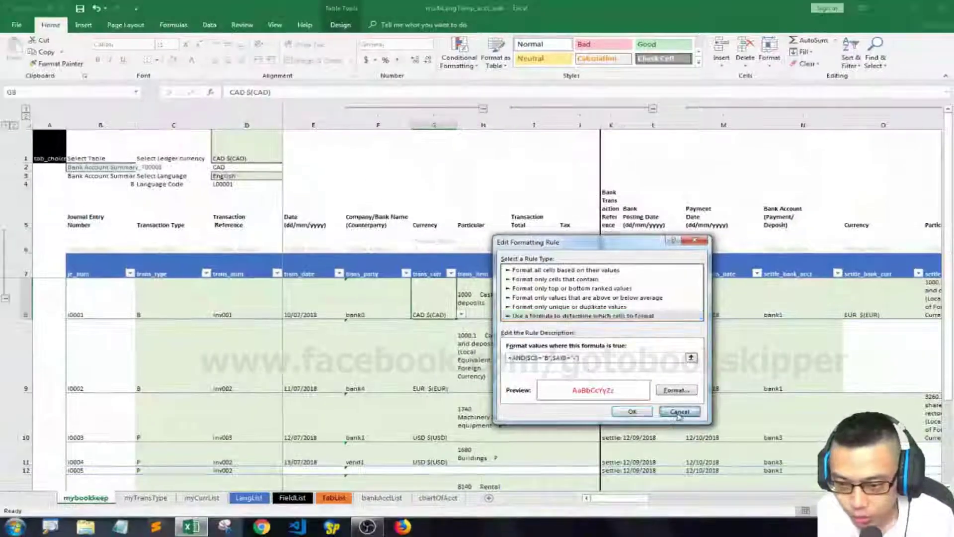
{"action": "left_click", "coordinate": [772, 450]}
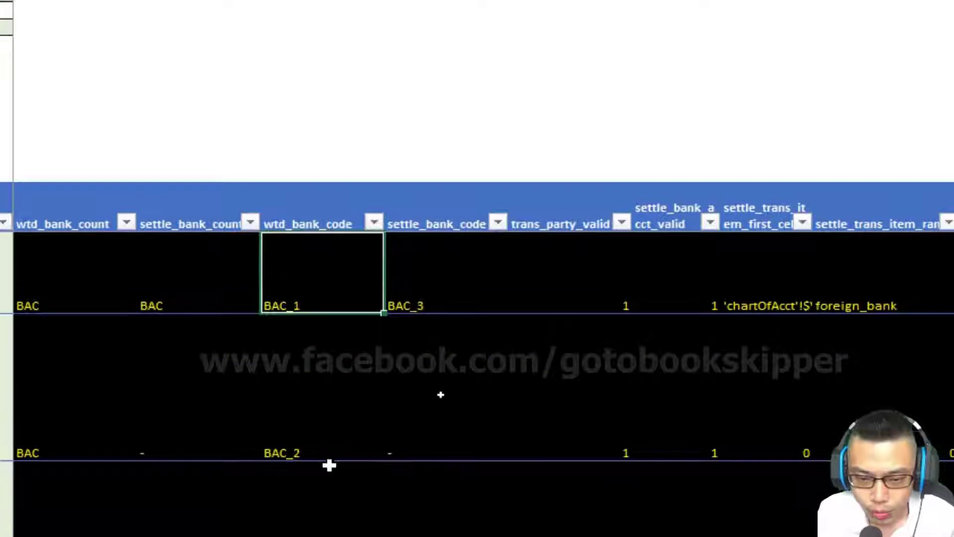
{"action": "left_click", "coordinate": [326, 435]}
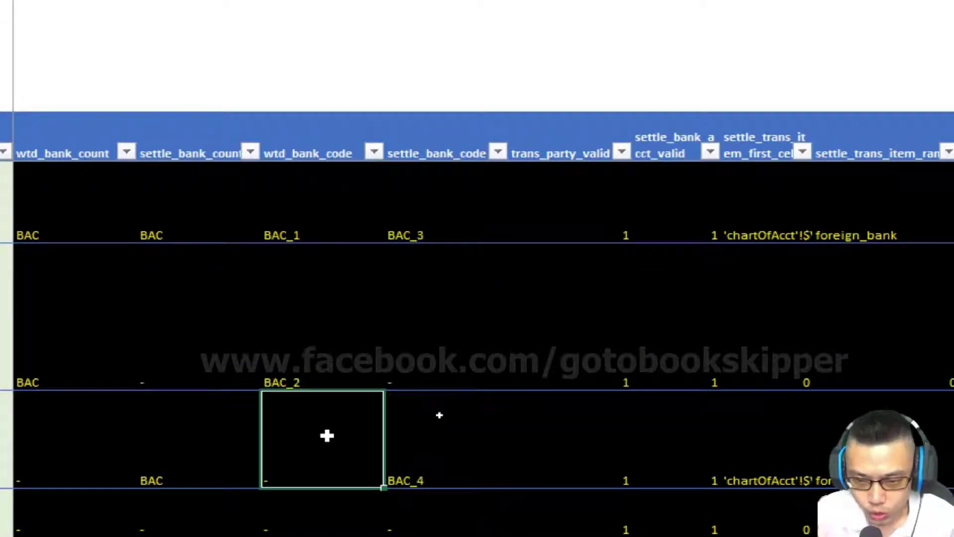
{"action": "left_click", "coordinate": [318, 214]}
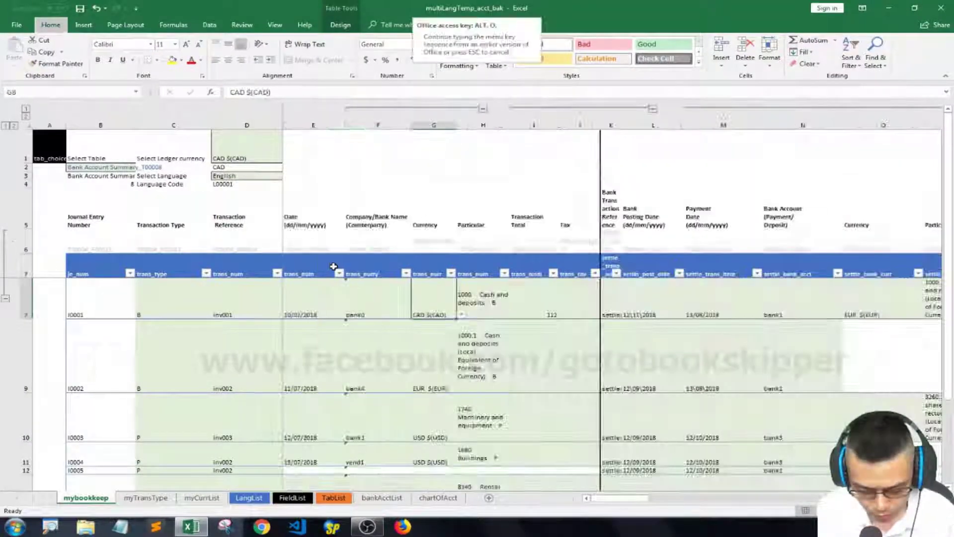
Reopen the trans_curr and trans_item formatting rule, recheck both conditions of its formula, and close the rule without editing it.
{"action": "double_click", "coordinate": [555, 110]}
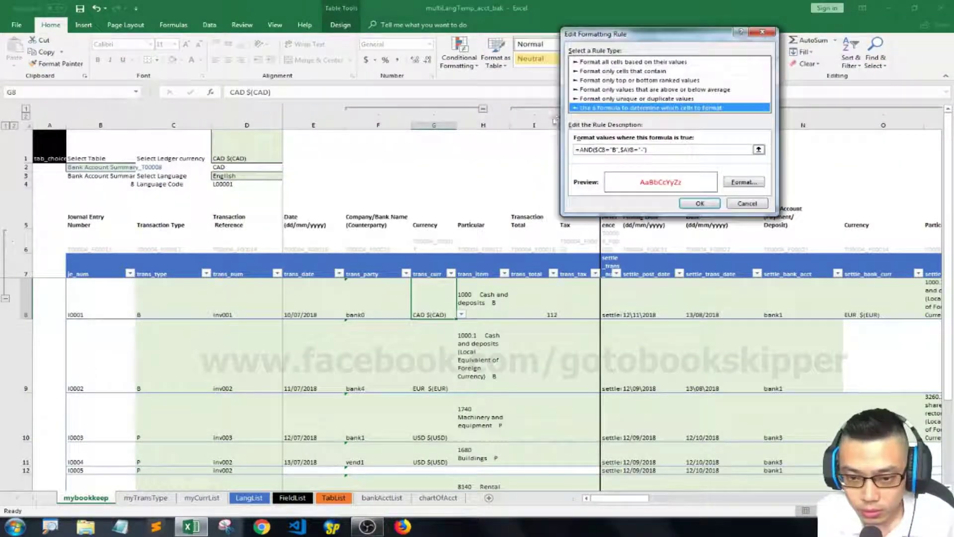
{"action": "left_click_drag", "start_coordinate": [601, 33], "coordinate": [528, 242]}
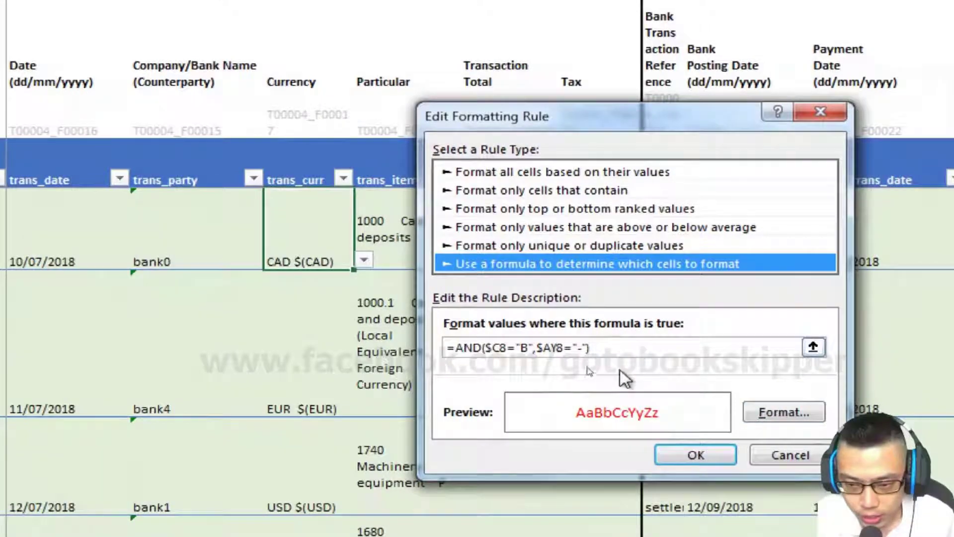
{"action": "left_click", "coordinate": [521, 348]}
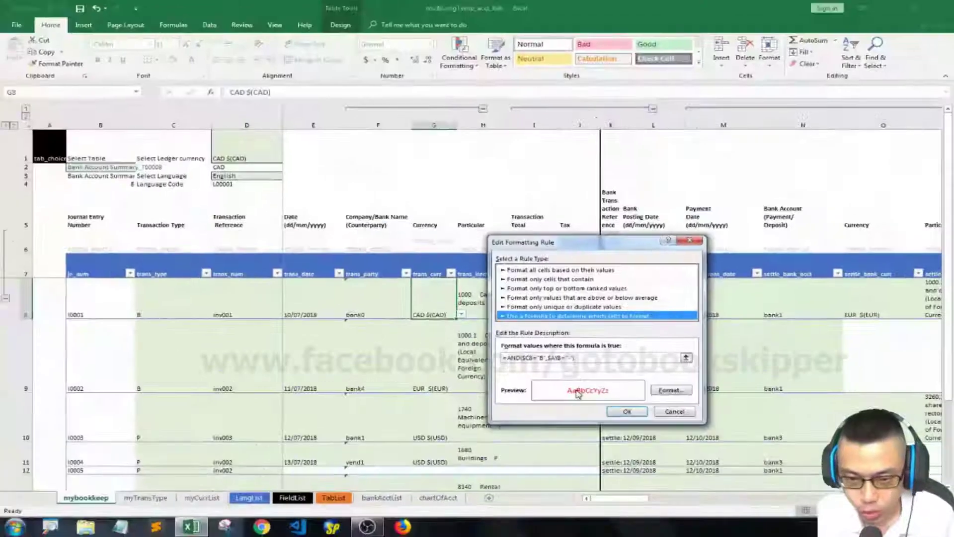
{"action": "key", "text": "Return"}
{"action": "key", "text": "Return"}
Change the trans_party of entry I0008 to bank3.
{"action": "key", "text": "Down"}
{"action": "key", "text": "Down"}
{"action": "key", "text": "Down"}
{"action": "key", "text": "Down"}
{"action": "key", "text": "Down"}
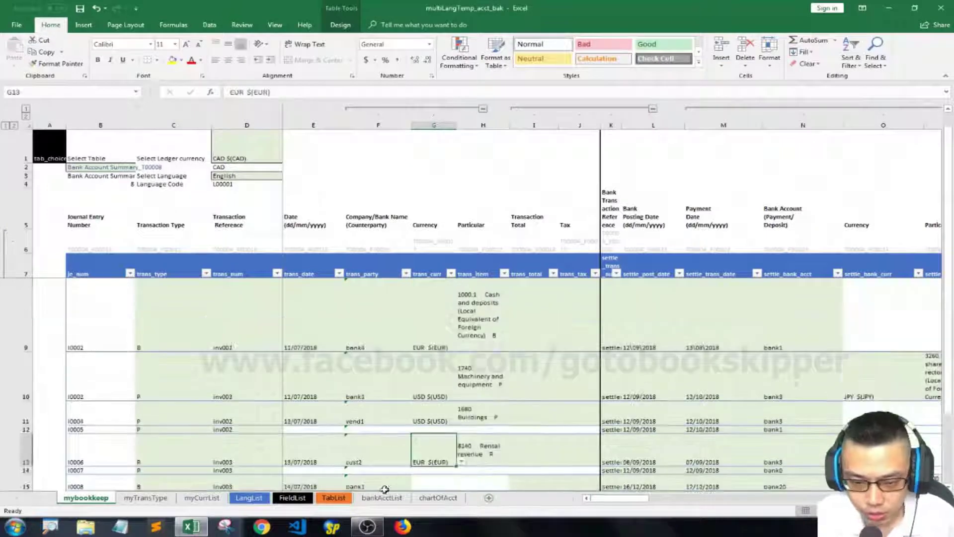
{"action": "left_click", "coordinate": [381, 486]}
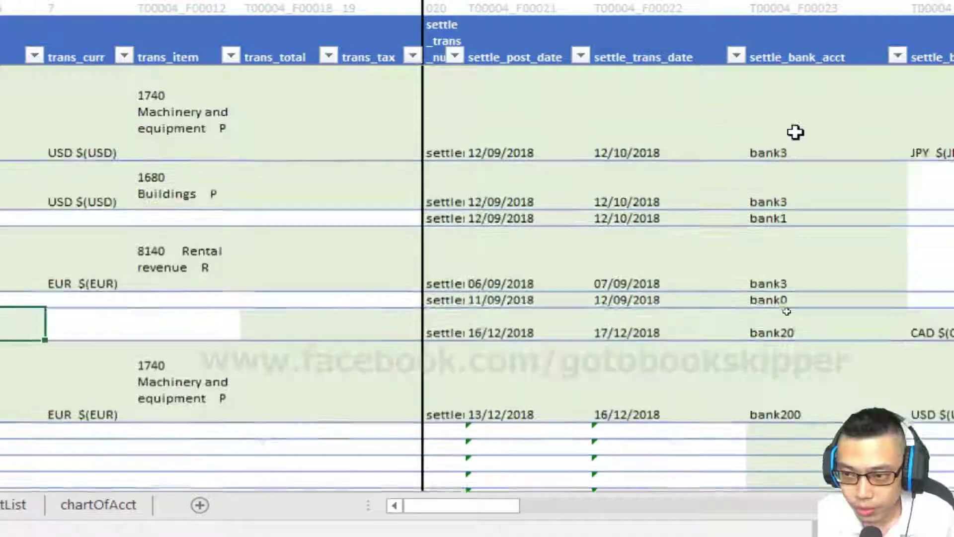
{"action": "key", "text": "Left"}
{"action": "key", "text": "Right"}
{"action": "type", "text": "ba"}
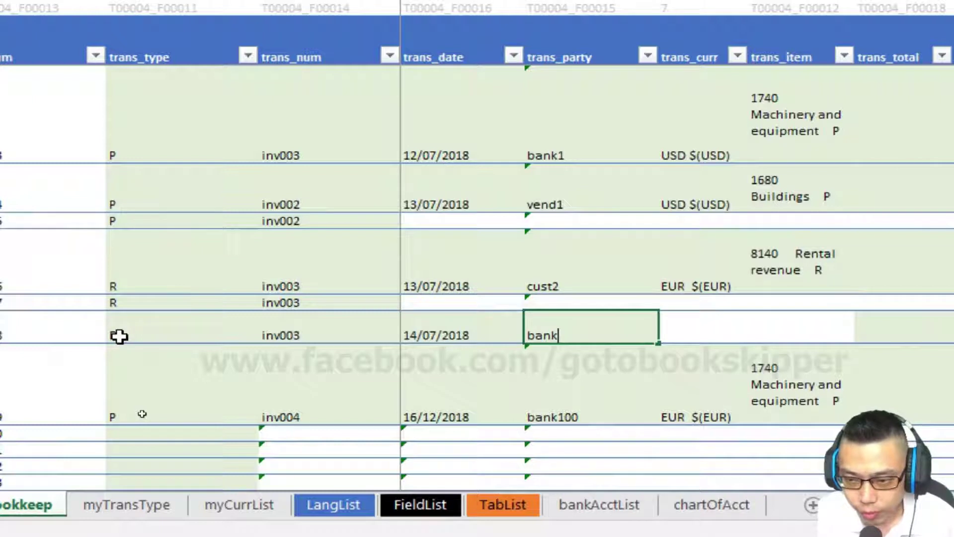
{"action": "type", "text": "nk3"}
{"action": "key", "text": "Tab"}
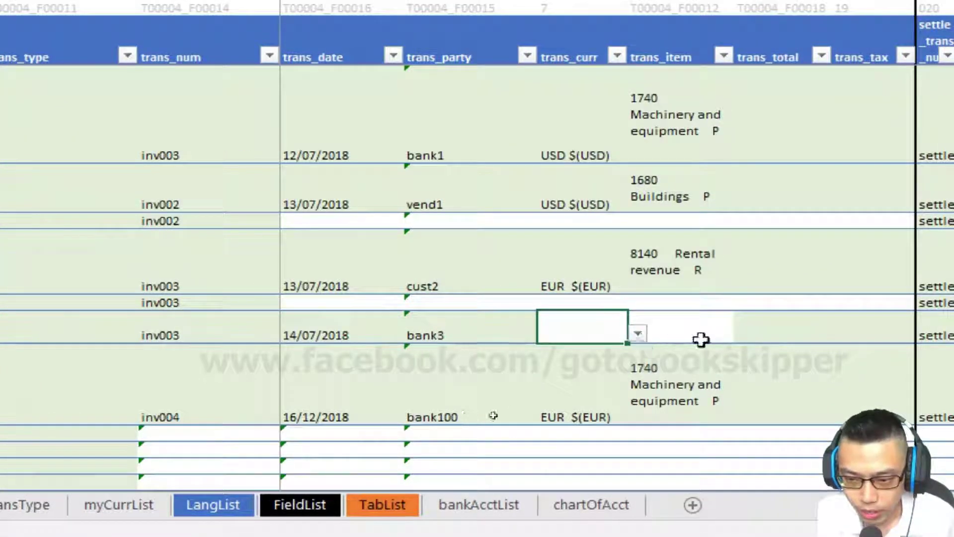
Inspect the shading of entry I0008's currency, particular and settlement cells.
{"action": "left_click", "coordinate": [701, 339]}
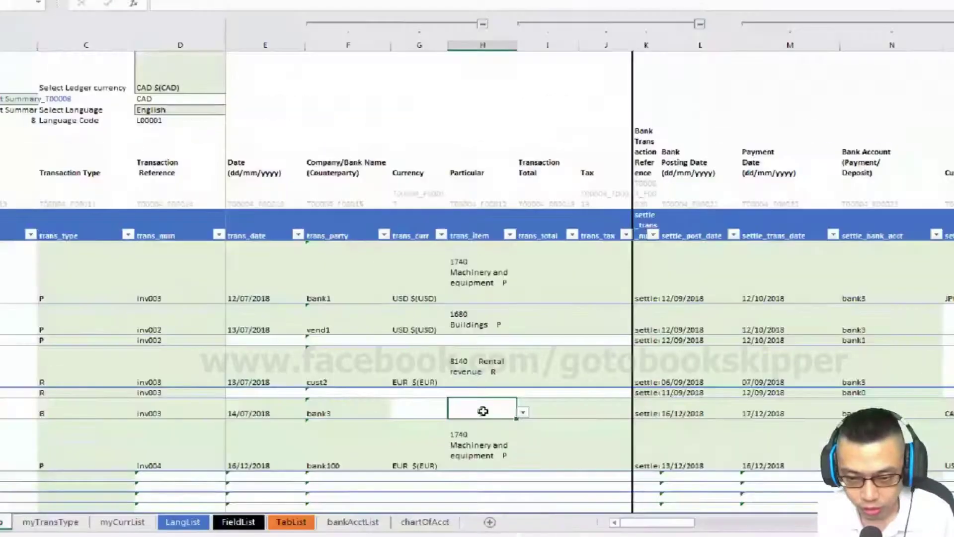
{"action": "left_click", "coordinate": [858, 331]}
{"action": "key", "text": "Tab"}
{"action": "key", "text": "Tab"}
{"action": "key", "text": "Tab"}
{"action": "key", "text": "Tab"}
{"action": "key", "text": "Tab"}
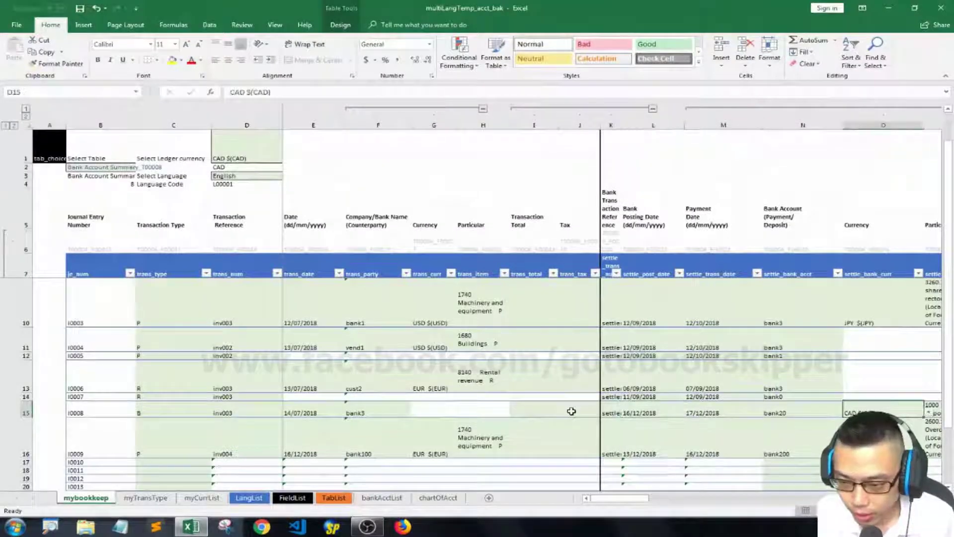
{"action": "key", "text": "Tab"}
{"action": "key", "text": "Tab"}
Compare the shading of settle_bank_acct with the neighbouring settlement columns in the unused rows below entry I0009.
{"action": "key", "text": "Up"}
{"action": "key", "text": "Left"}
{"action": "key", "text": "Left"}
{"action": "key", "text": "Left"}
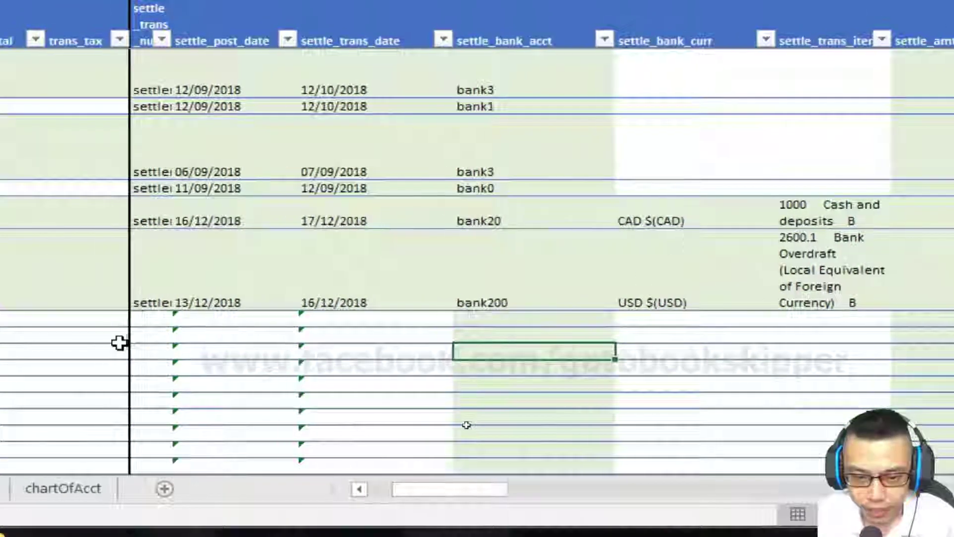
{"action": "left_click", "coordinate": [554, 319]}
{"action": "key", "text": "Right"}
{"action": "key", "text": "Right"}
{"action": "key", "text": "Left"}
{"action": "key", "text": "Left"}
{"action": "key", "text": "Left"}
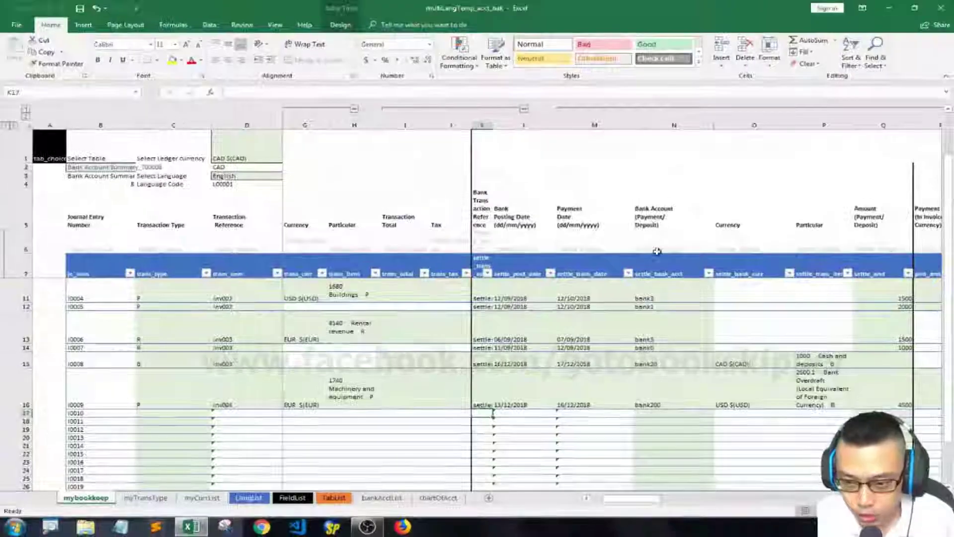
Start a new formula-based conditional formatting rule for the settle_bank_acct cell of entry I0001.
{"action": "left_click", "coordinate": [657, 248]}
{"action": "key", "text": "Down"}
{"action": "key", "text": "Down"}
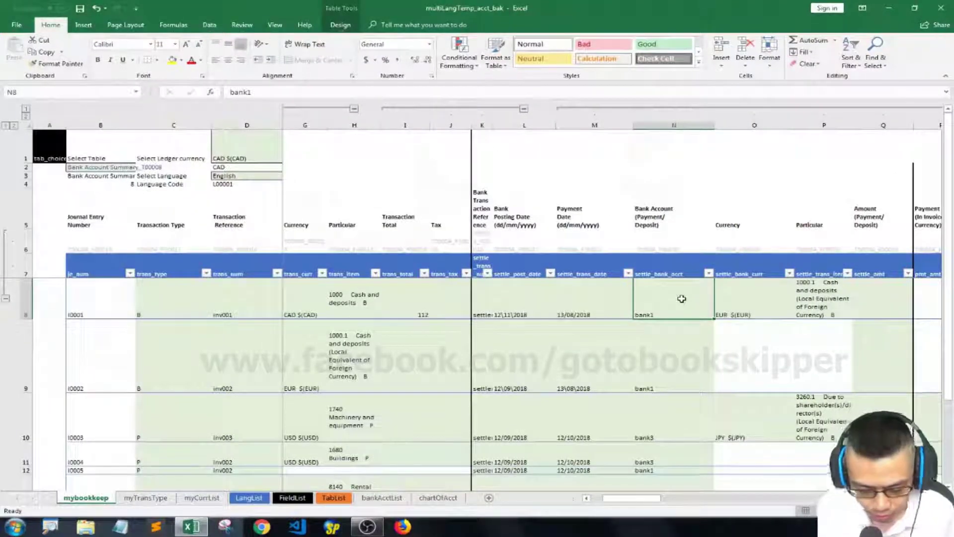
{"action": "key", "text": "alt+h"}
{"action": "key", "text": "l"}
{"action": "key", "text": "r"}
{"action": "left_click", "coordinate": [529, 80]}
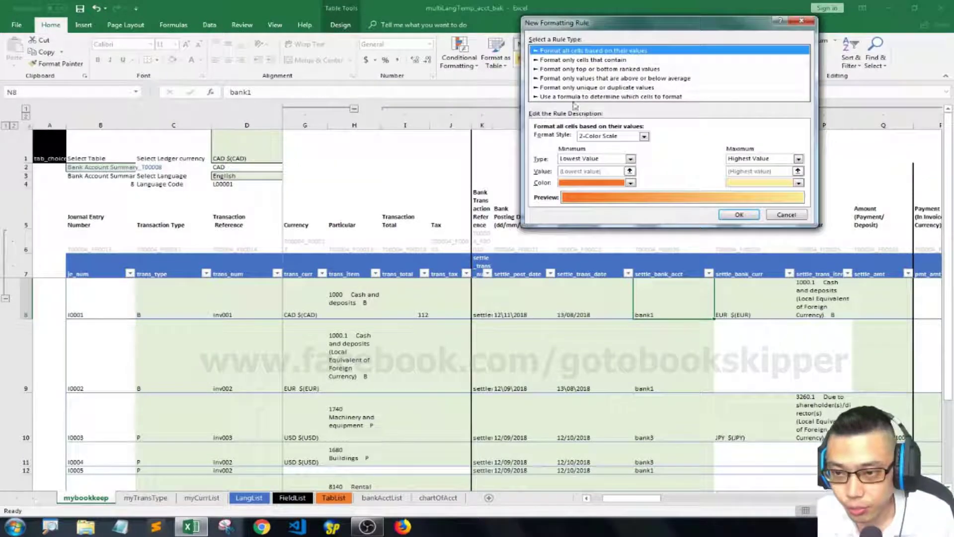
{"action": "left_click", "coordinate": [574, 97]}
{"action": "left_click", "coordinate": [553, 137]}
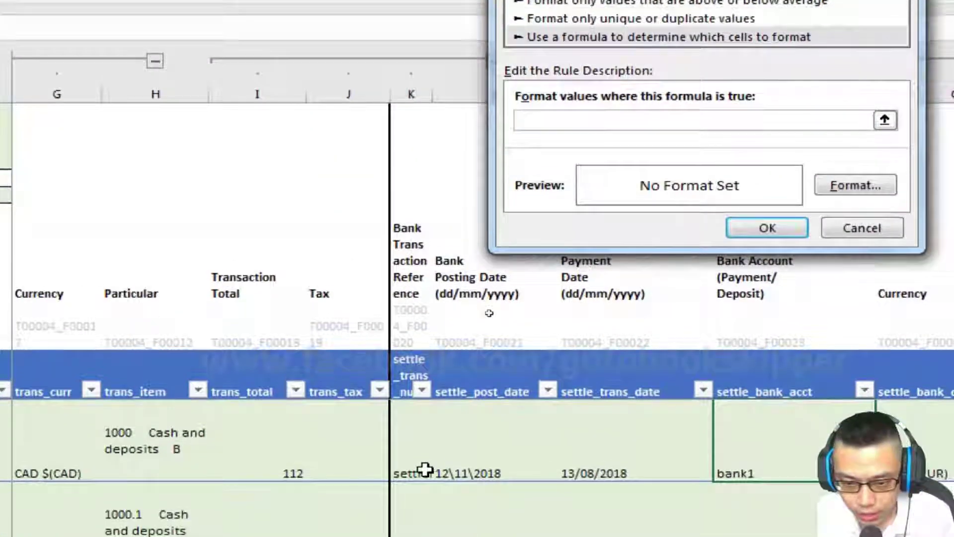
Set the rule's formula to =isblank($K8) so it tests for an empty settlement reference.
{"action": "left_click", "coordinate": [485, 306]}
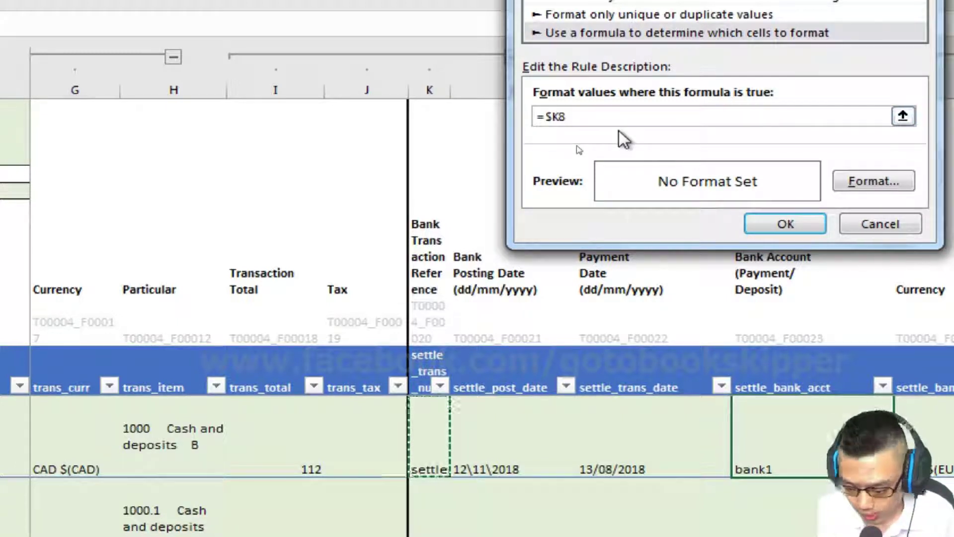
{"action": "left_click", "coordinate": [546, 117]}
{"action": "type", "text": "isblank("}
{"action": "left_click", "coordinate": [643, 116]}
{"action": "type", "text": ")"}
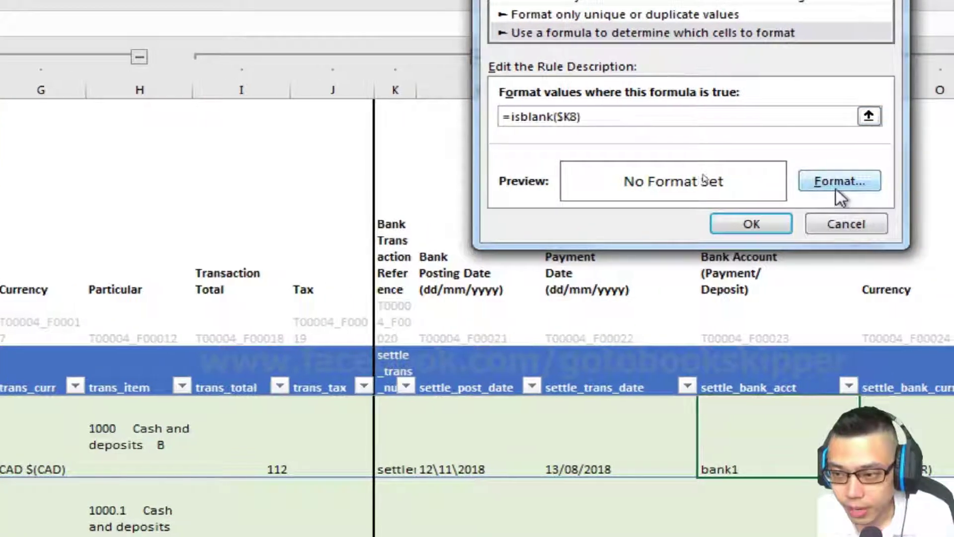
Give the blank-reference rule a white fill and a red font, and accept the rule.
{"action": "left_click", "coordinate": [838, 185]}
{"action": "left_click", "coordinate": [467, 50]}
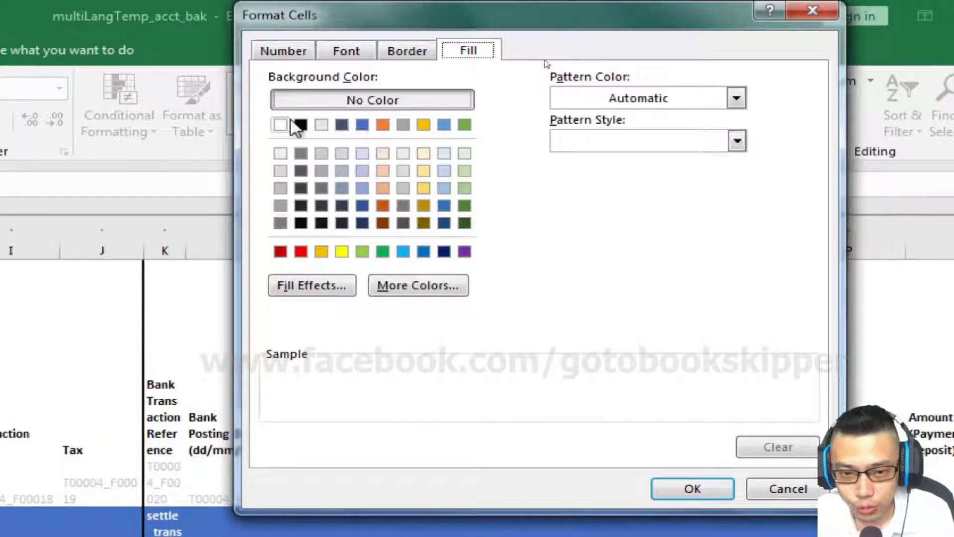
{"action": "left_click", "coordinate": [343, 51]}
{"action": "left_click", "coordinate": [637, 224]}
{"action": "left_click", "coordinate": [592, 395]}
{"action": "left_click", "coordinate": [692, 488]}
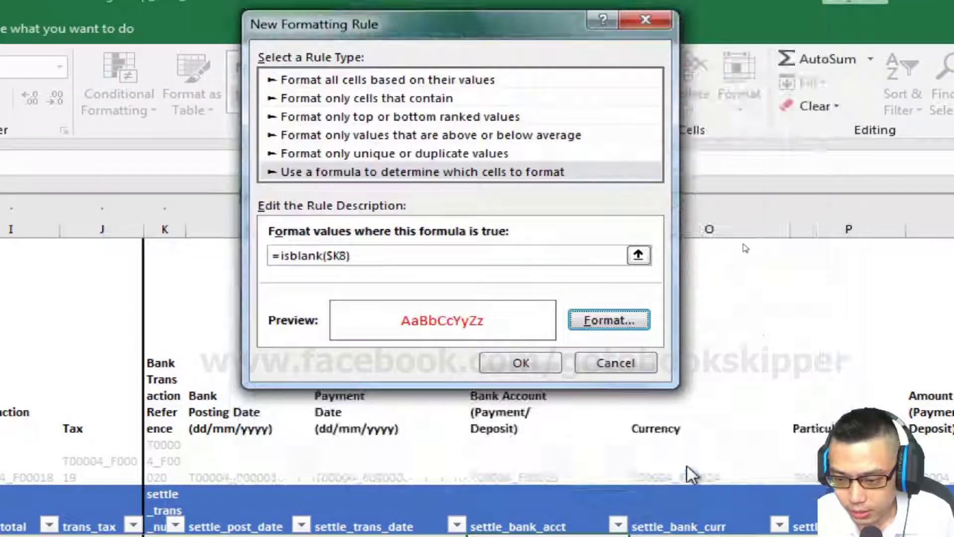
{"action": "left_click", "coordinate": [521, 362]}
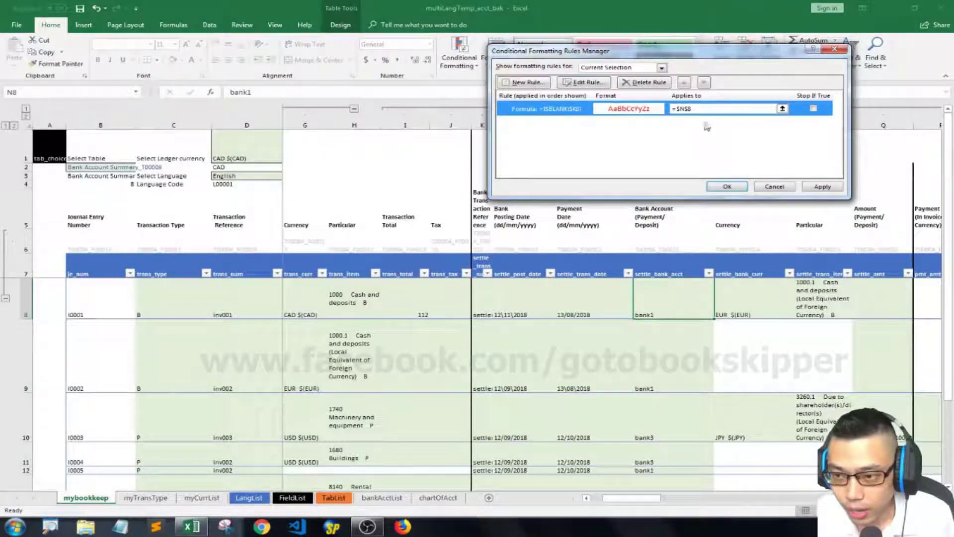
Extend the rule's range to =$N$8:$N$34 and apply it to the settle_bank_acct column.
{"action": "left_click", "coordinate": [706, 108]}
{"action": "left_click", "coordinate": [673, 241]}
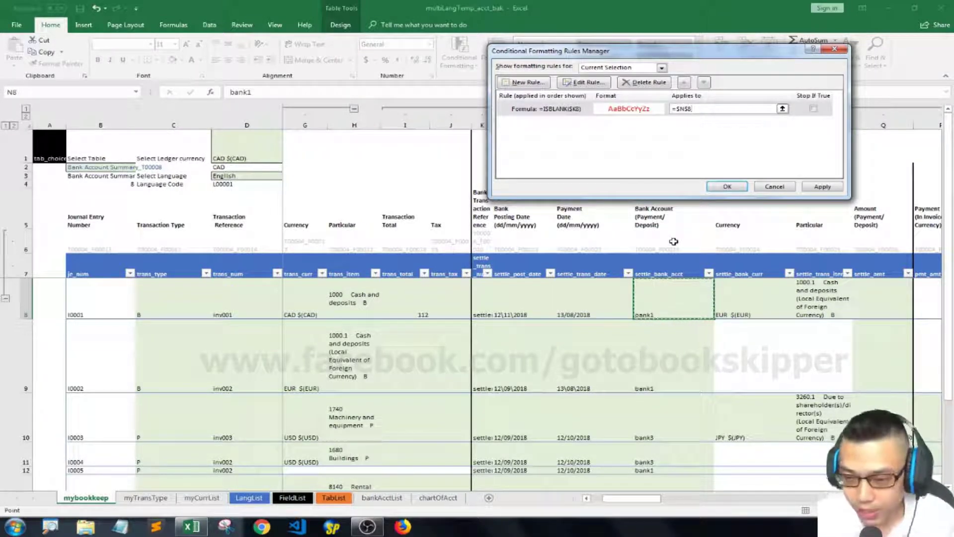
{"action": "key", "text": "End"}
{"action": "key", "text": "shift+Down"}
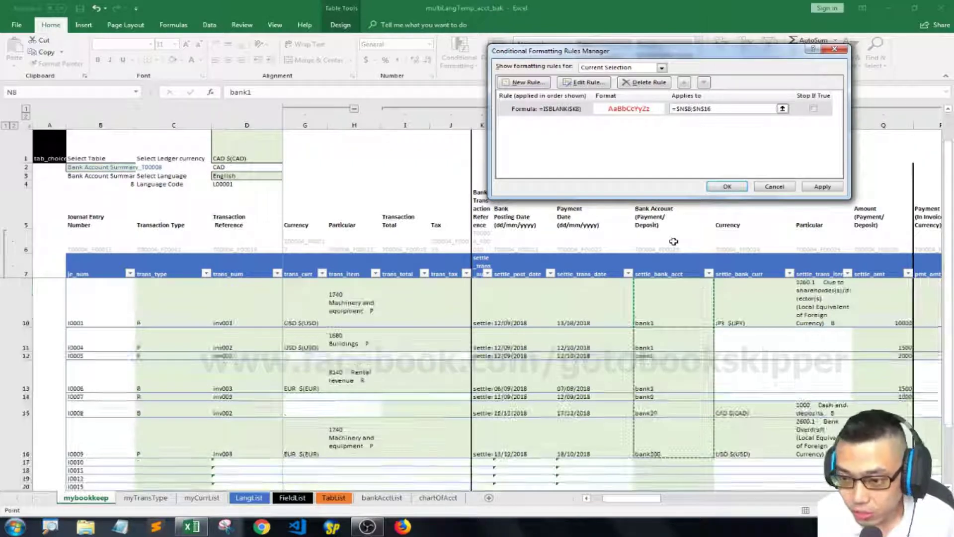
{"action": "key", "text": "shift+Down"}
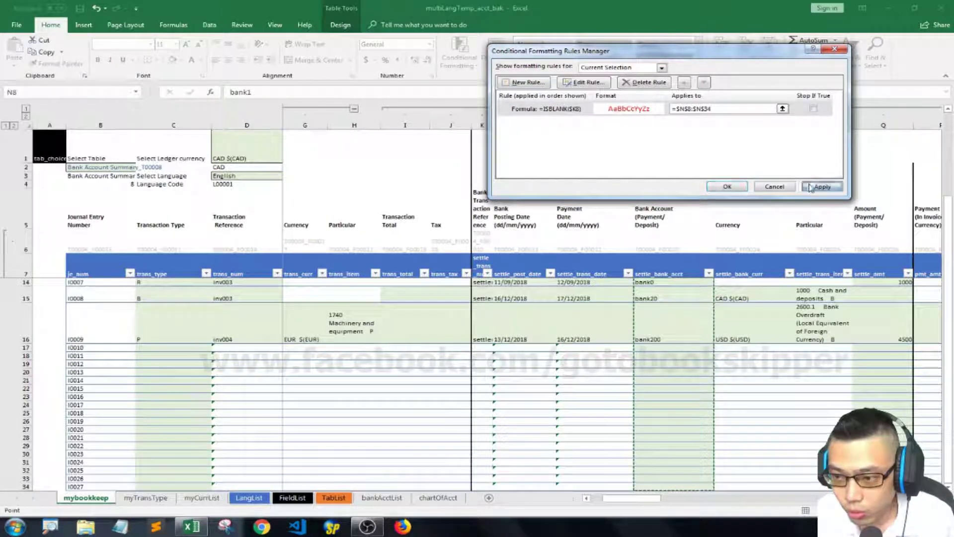
{"action": "left_click", "coordinate": [810, 188]}
{"action": "left_click", "coordinate": [727, 186]}
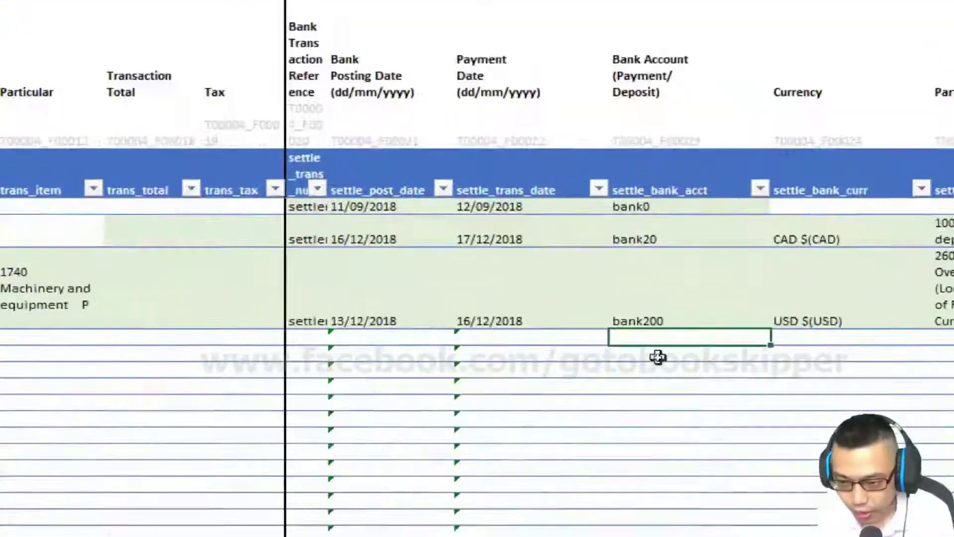
Clear the settlement reference of entry I0009 and inspect the formatting of its date and bank account cells.
{"action": "key", "text": "Up"}
{"action": "key", "text": "Left"}
{"action": "key", "text": "Left"}
{"action": "key", "text": "Left"}
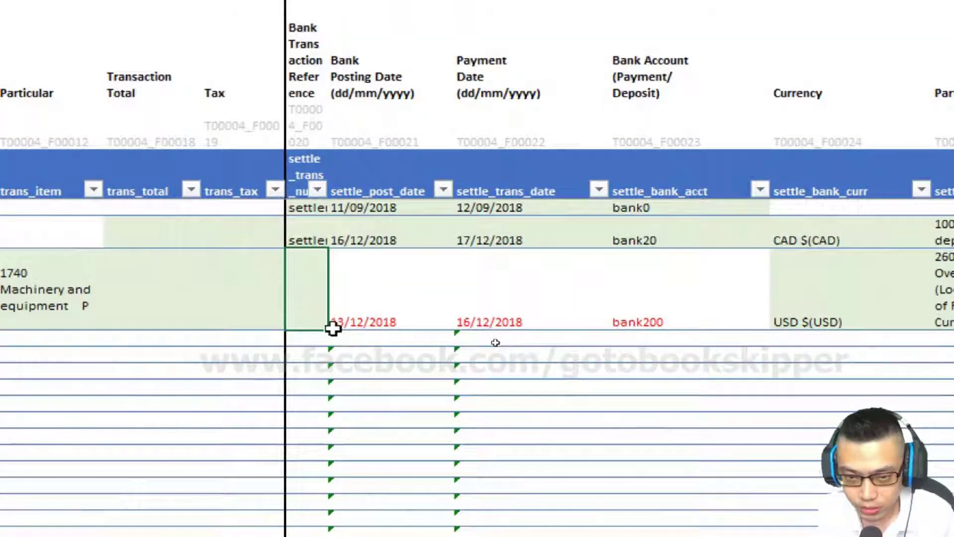
{"action": "key", "text": "Right"}
{"action": "key", "text": "Right"}
{"action": "key", "text": "Right"}
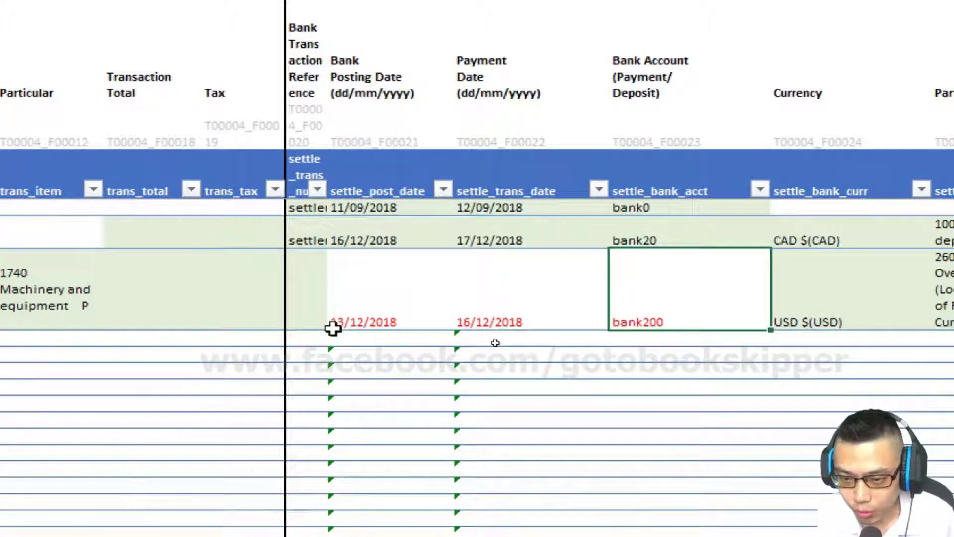
Enter settlement200 as the settlement reference of entry I0009.
{"action": "key", "text": "Left"}
{"action": "key", "text": "Left"}
{"action": "key", "text": "Left"}
{"action": "type", "text": "settle"}
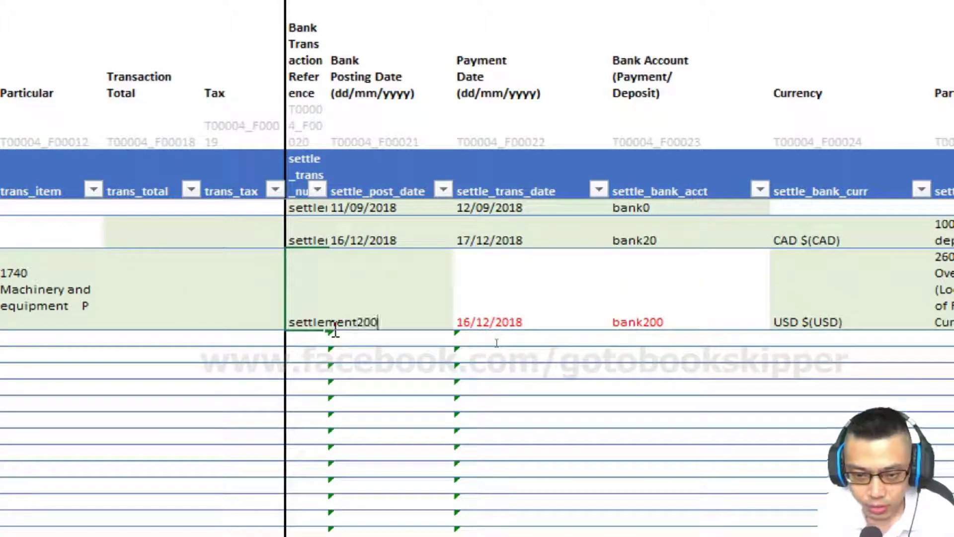
{"action": "key", "text": "Right"}
{"action": "key", "text": "Right"}
{"action": "key", "text": "Right"}
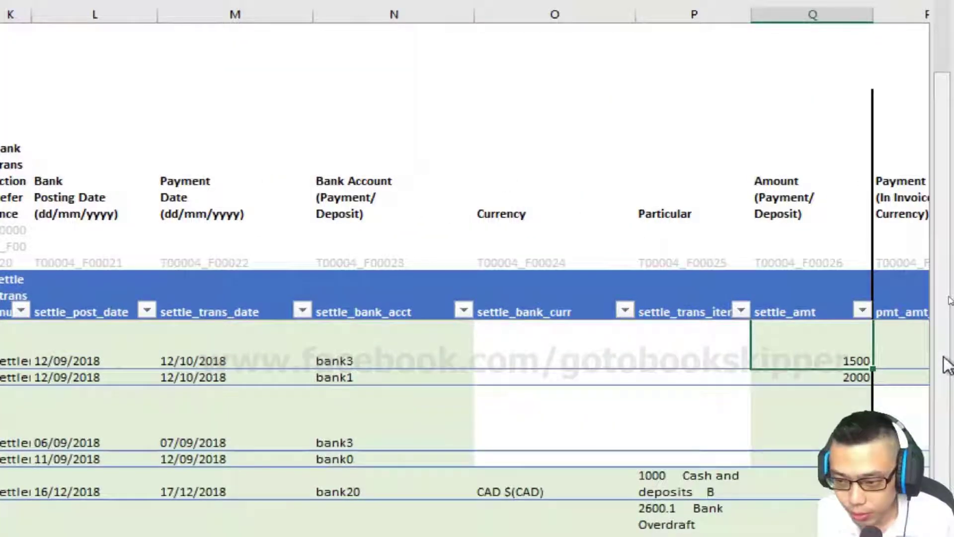
{"action": "key", "text": "Up"}
{"action": "key", "text": "Up"}
{"action": "key", "text": "Up"}
{"action": "key", "text": "Up"}
{"action": "key", "text": "Up"}
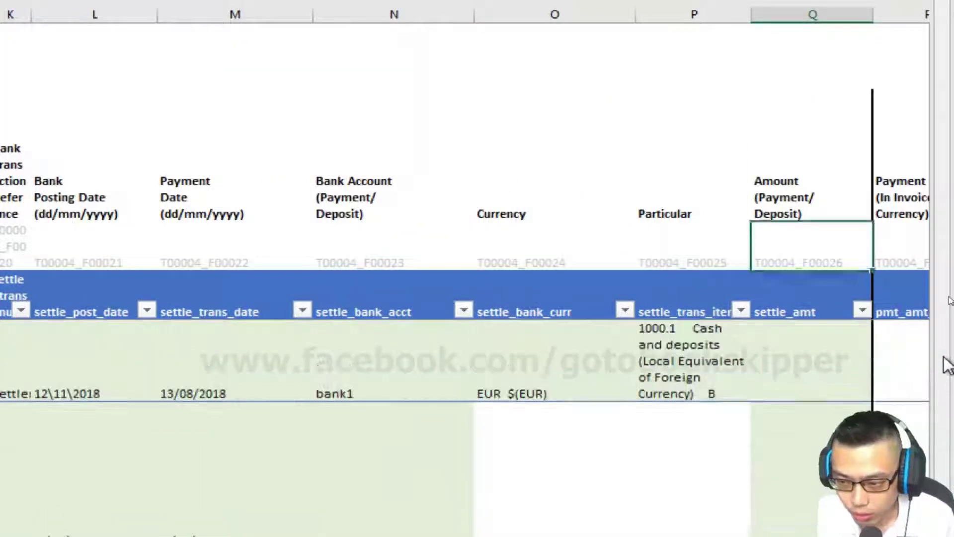
{"action": "key", "text": "Down"}
{"action": "key", "text": "Down"}
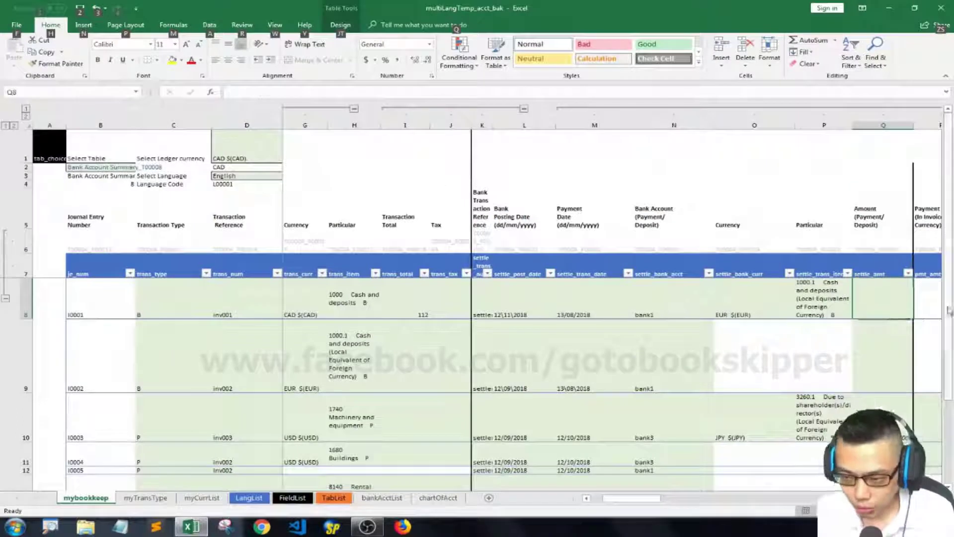
{"action": "scroll", "coordinate": [949, 310], "scroll_direction": "right", "scroll_amount": 5}
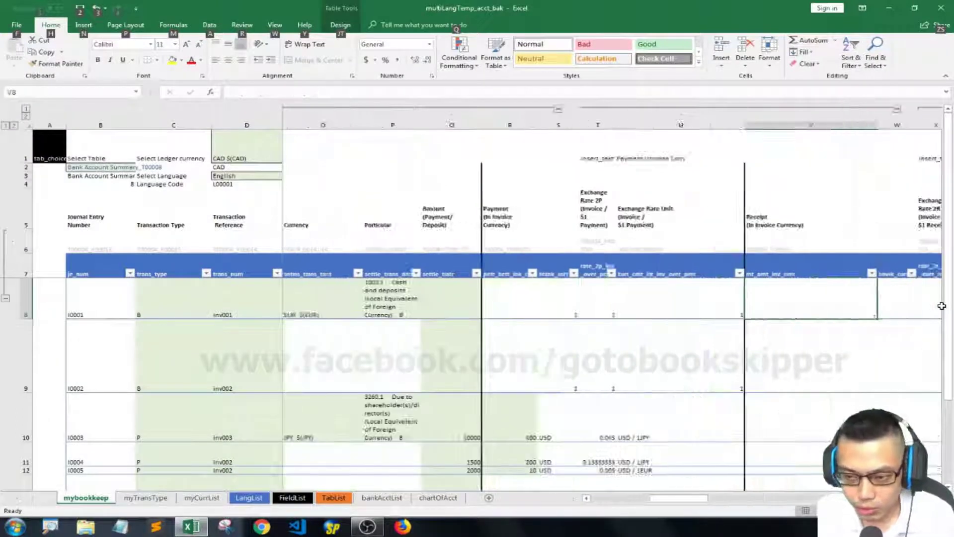
{"action": "key", "text": "alt+Page_Up"}
{"action": "key", "text": "Right"}
{"action": "key", "text": "Right"}
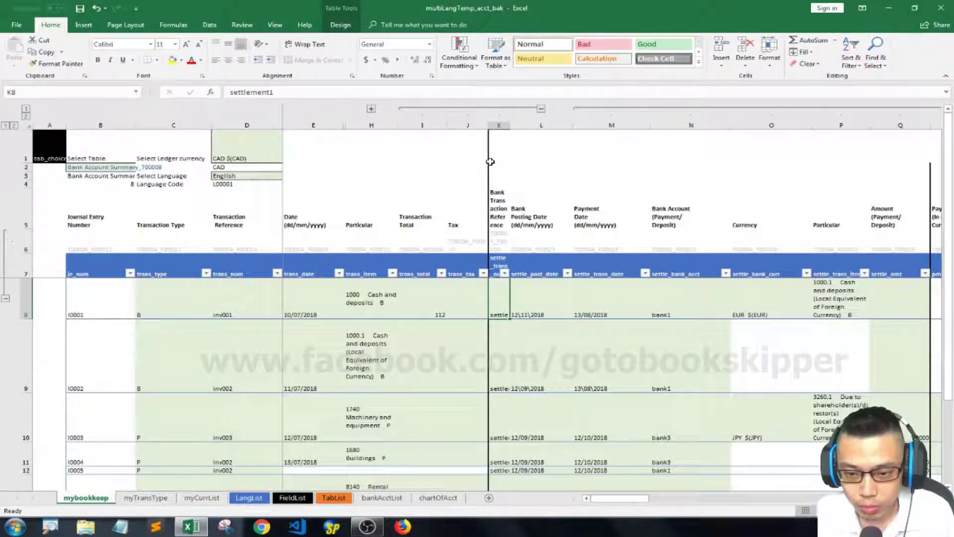
Regroup the outline so column K is left out and column L joins the settlement columns, and collapse columns I and J.
{"action": "left_click", "coordinate": [499, 123]}
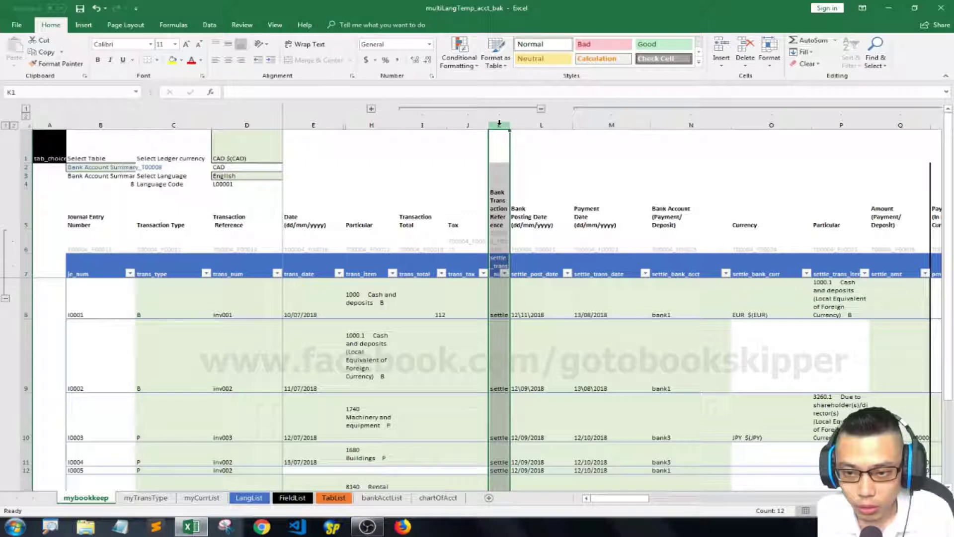
{"action": "left_click", "coordinate": [209, 25]}
{"action": "left_click", "coordinate": [782, 50]}
{"action": "left_click", "coordinate": [542, 124]}
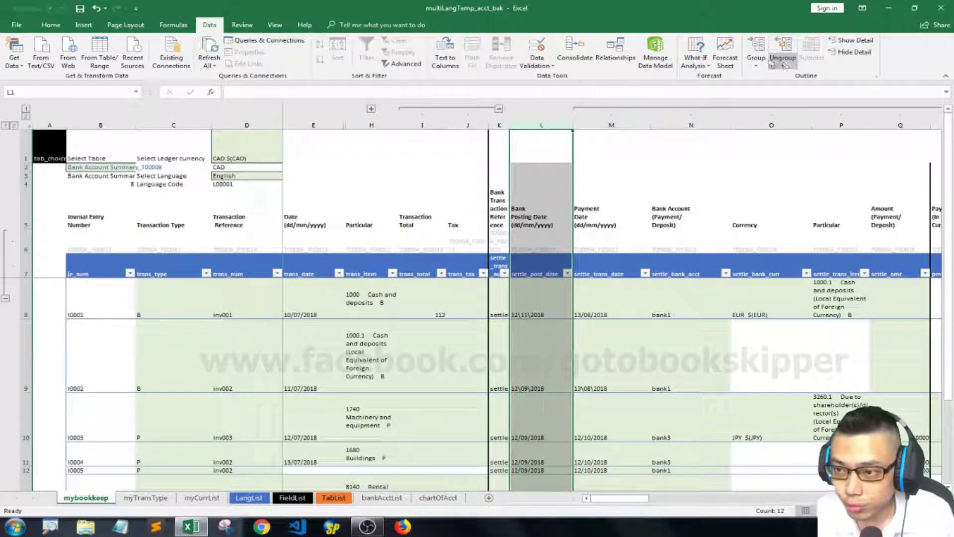
{"action": "left_click", "coordinate": [756, 65]}
{"action": "left_click", "coordinate": [768, 77]}
{"action": "left_click", "coordinate": [691, 148]}
{"action": "left_click", "coordinate": [499, 109]}
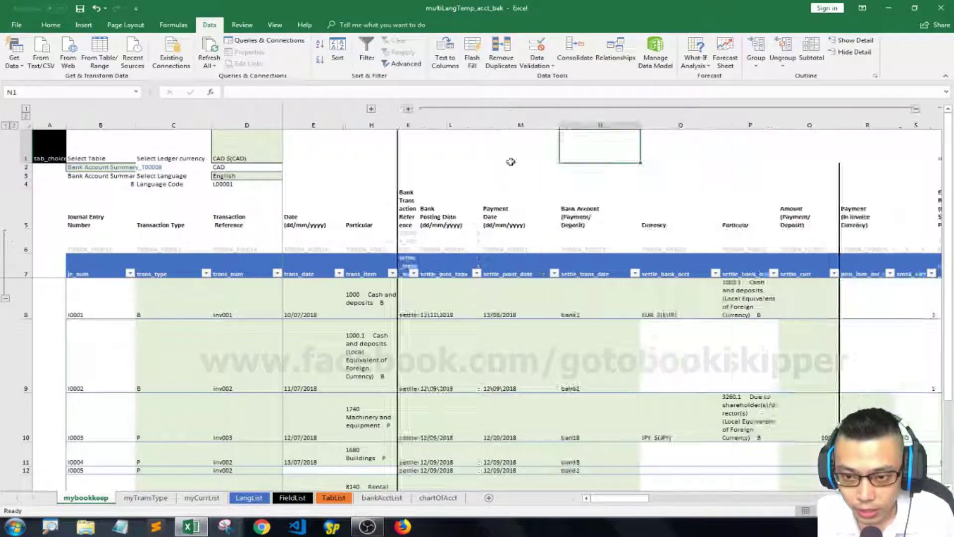
Start a new formula-based conditional formatting rule from the settle_amt cell of entry I0001.
{"action": "left_click", "coordinate": [416, 302]}
{"action": "key", "text": "Right"}
{"action": "key", "text": "Right"}
{"action": "key", "text": "Right"}
{"action": "key", "text": "Right"}
{"action": "key", "text": "Right"}
{"action": "key", "text": "Right"}
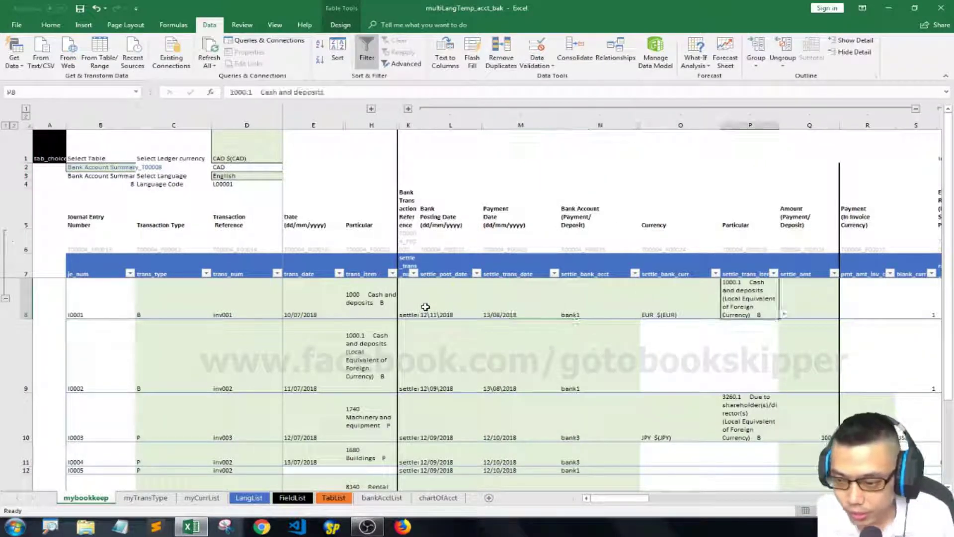
{"action": "key", "text": "alt+o"}
{"action": "key", "text": "d"}
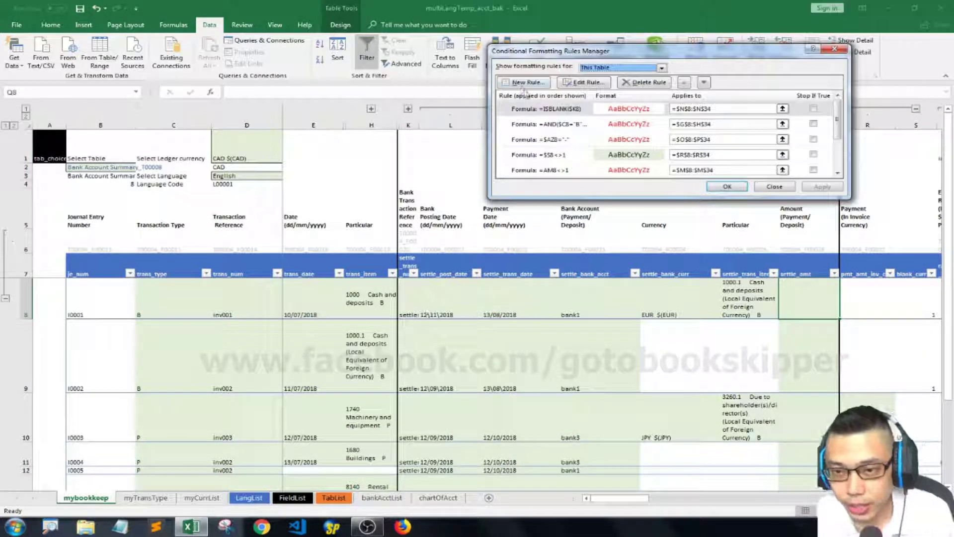
{"action": "left_click", "coordinate": [525, 83]}
{"action": "left_click", "coordinate": [576, 96]}
{"action": "left_click", "coordinate": [557, 139]}
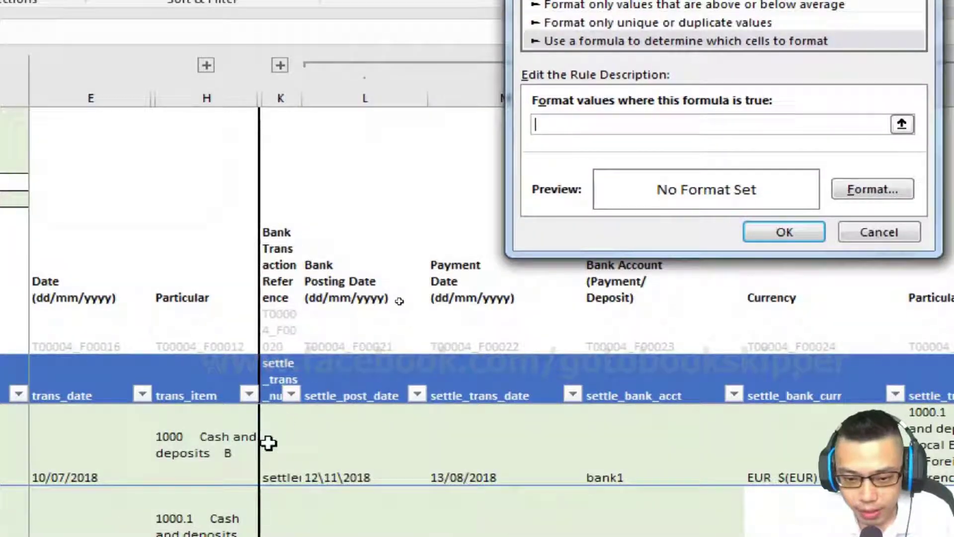
Set the settle_amt rule's formula to =isblank($K8).
{"action": "left_click", "coordinate": [269, 442]}
{"action": "key", "text": "F4"}
{"action": "key", "text": "F4"}
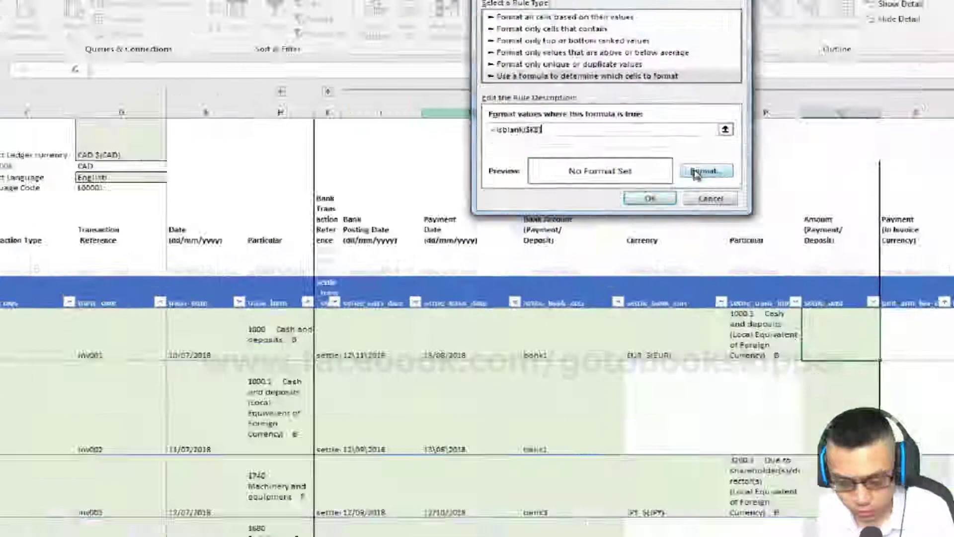
Set the settle_amt rule's format to a red font colour and accept the new rule.
{"action": "left_click", "coordinate": [873, 189]}
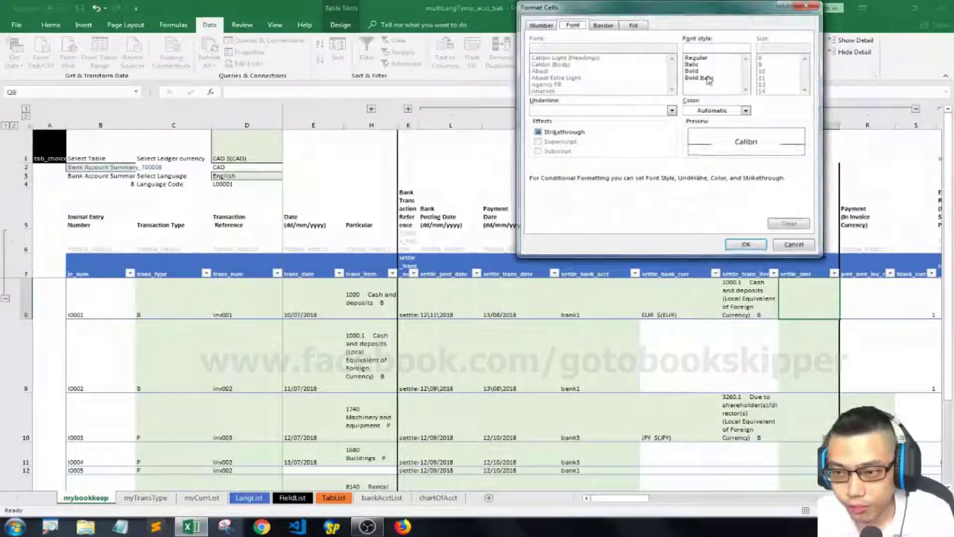
{"action": "left_click", "coordinate": [633, 26]}
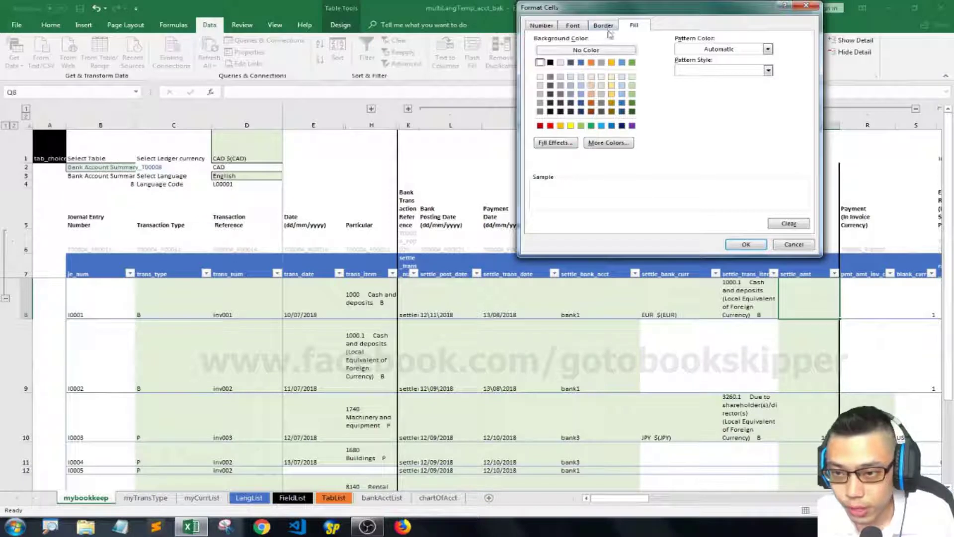
{"action": "left_click", "coordinate": [572, 25]}
{"action": "left_click", "coordinate": [745, 110]}
{"action": "left_click", "coordinate": [698, 202]}
{"action": "left_click", "coordinate": [745, 244]}
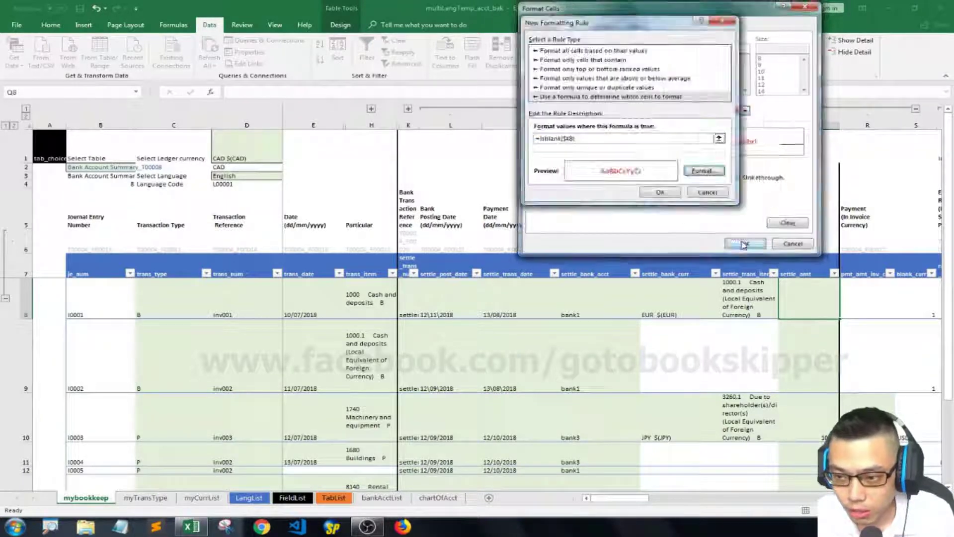
{"action": "left_click", "coordinate": [744, 243]}
Extend the red-font rule's applied range to =$Q$8:$Q$34 and apply it to the settle_amt column.
{"action": "left_click", "coordinate": [706, 109]}
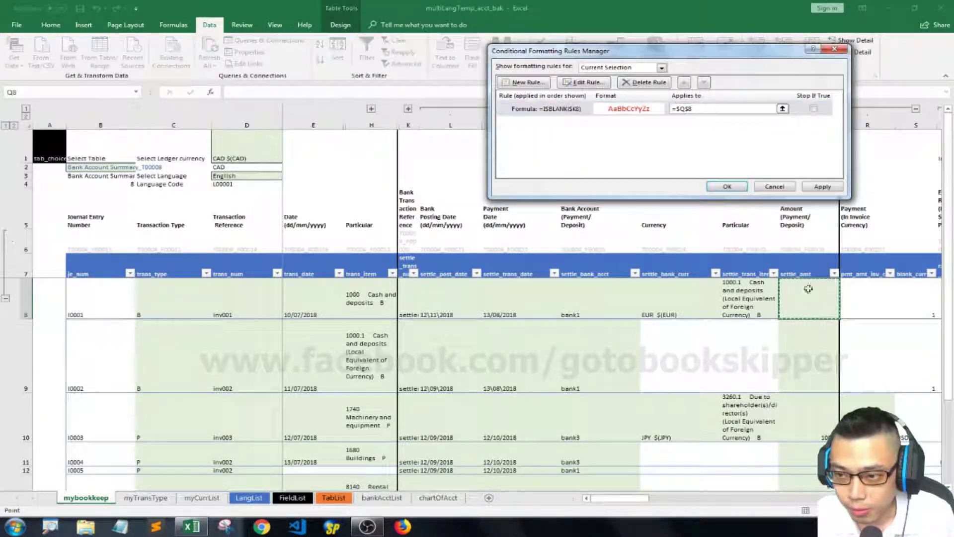
{"action": "key", "text": "shift+Down"}
{"action": "key", "text": "shift+Down"}
{"action": "key", "text": "shift+Down"}
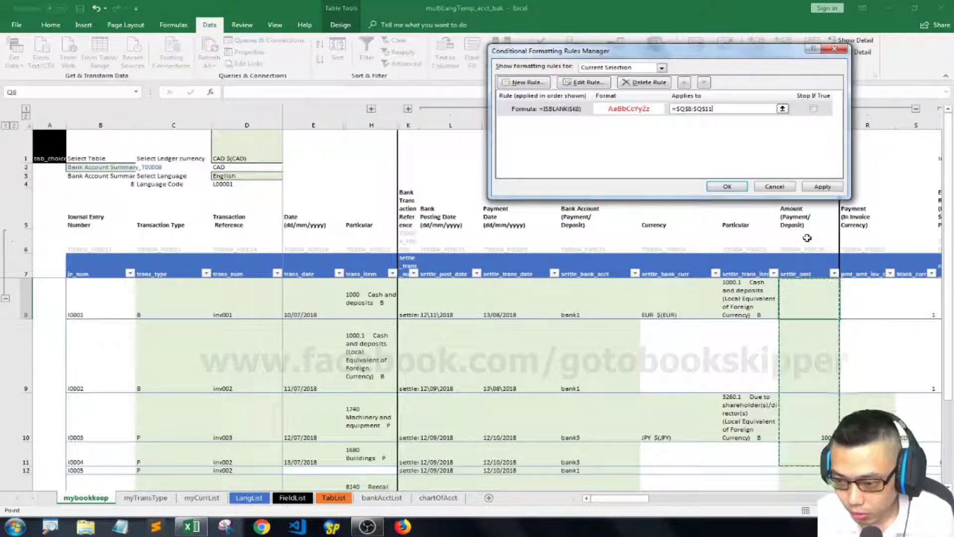
{"action": "key", "text": "shift+Down"}
{"action": "key", "text": "shift+Down"}
{"action": "key", "text": "shift+Down"}
{"action": "key", "text": "shift+Down"}
{"action": "key", "text": "shift+Down"}
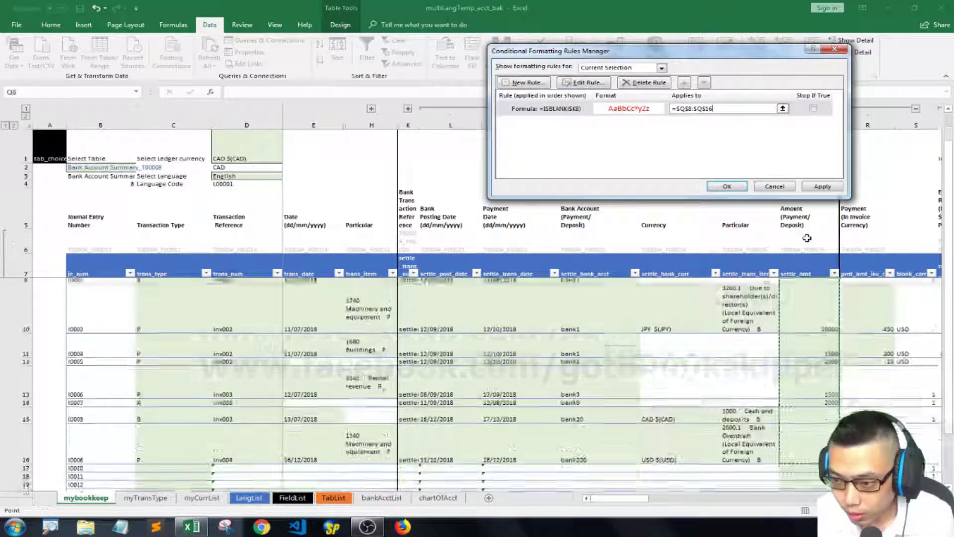
{"action": "key", "text": "shift+Down"}
{"action": "left_click", "coordinate": [822, 186]}
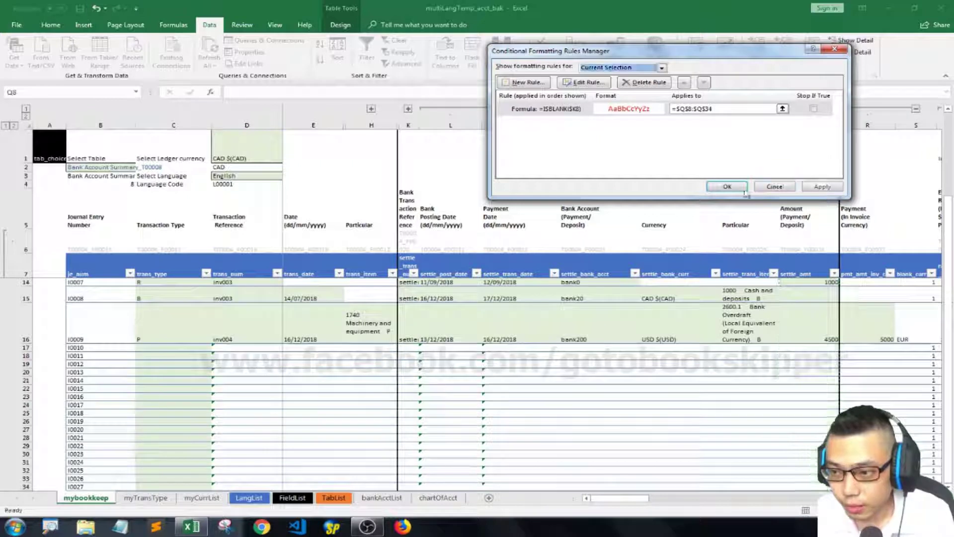
{"action": "left_click", "coordinate": [726, 187]}
Review the settlement currency cells of the entries and the settlement and particular cells of entry I0002.
{"action": "key", "text": "Left"}
{"action": "key", "text": "Left"}
{"action": "key", "text": "Down"}
{"action": "key", "text": "Down"}
{"action": "key", "text": "Down"}
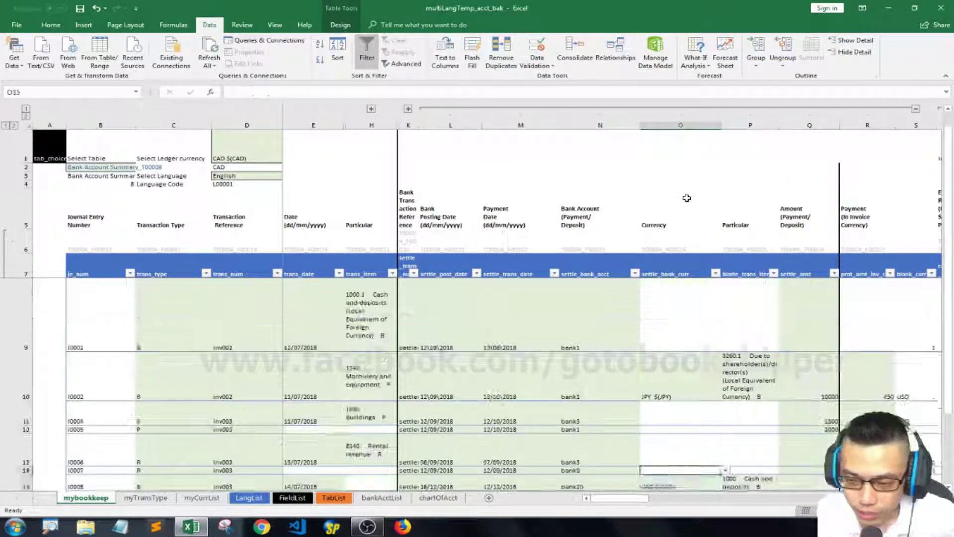
{"action": "key", "text": "Up"}
{"action": "key", "text": "Up"}
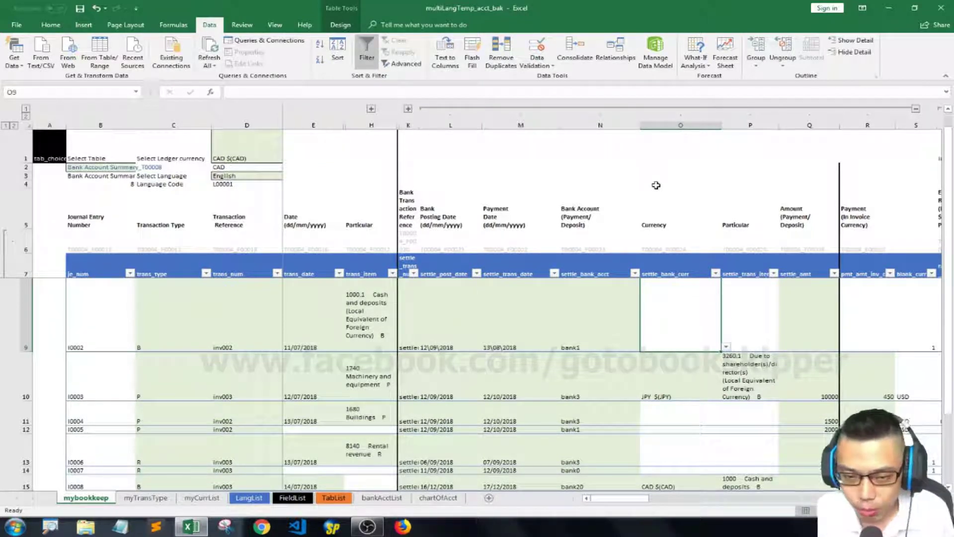
{"action": "key", "text": "Left"}
{"action": "key", "text": "Left"}
{"action": "key", "text": "Left"}
{"action": "key", "text": "Left"}
{"action": "key", "text": "Left"}
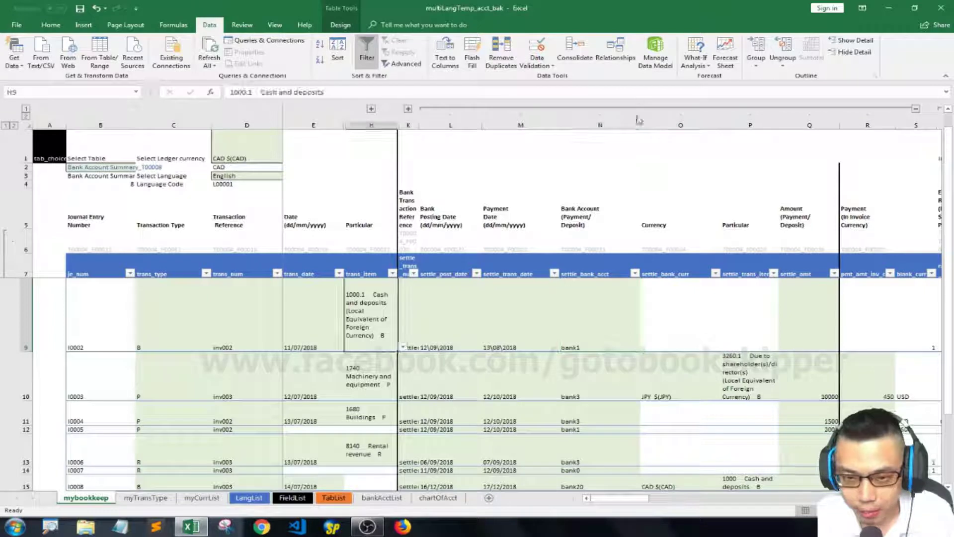
Examine the payment amount, invoice currency and payment exchange rate columns across the journal entries.
{"action": "left_click", "coordinate": [371, 108]}
{"action": "key", "text": "Right"}
{"action": "key", "text": "Right"}
{"action": "key", "text": "Right"}
{"action": "key", "text": "Right"}
{"action": "key", "text": "Right"}
{"action": "key", "text": "Right"}
{"action": "key", "text": "Right"}
{"action": "key", "text": "Right"}
{"action": "key", "text": "Right"}
{"action": "key", "text": "Right"}
{"action": "key", "text": "Right"}
{"action": "key", "text": "Right"}
{"action": "key", "text": "Right"}
{"action": "key", "text": "Right"}
{"action": "key", "text": "Right"}
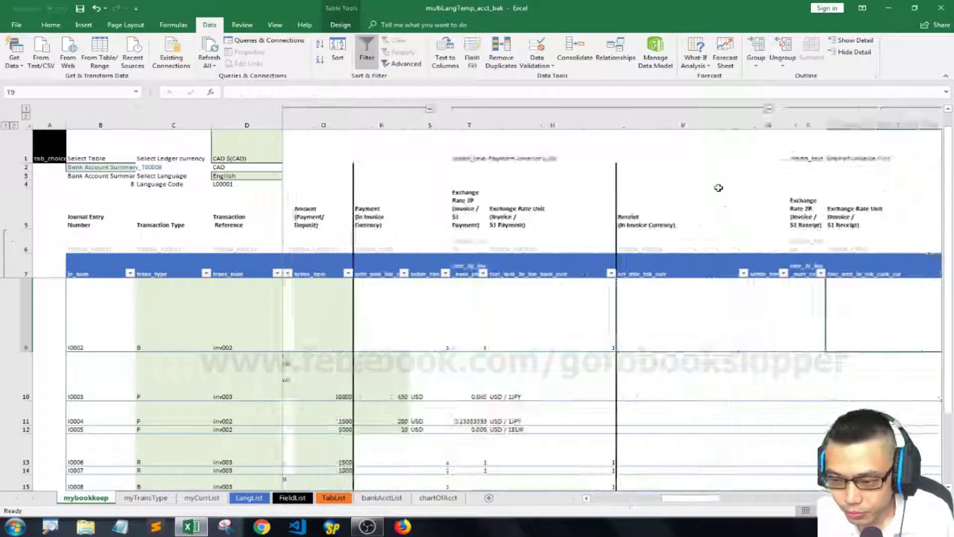
{"action": "key", "text": "Left"}
{"action": "key", "text": "Left"}
{"action": "key", "text": "Left"}
{"action": "key", "text": "Left"}
{"action": "key", "text": "Left"}
{"action": "key", "text": "Left"}
{"action": "key", "text": "Down"}
{"action": "key", "text": "Down"}
{"action": "key", "text": "Down"}
{"action": "key", "text": "Down"}
{"action": "key", "text": "Down"}
{"action": "key", "text": "Down"}
{"action": "key", "text": "Down"}
{"action": "key", "text": "Down"}
{"action": "key", "text": "Down"}
{"action": "key", "text": "Up"}
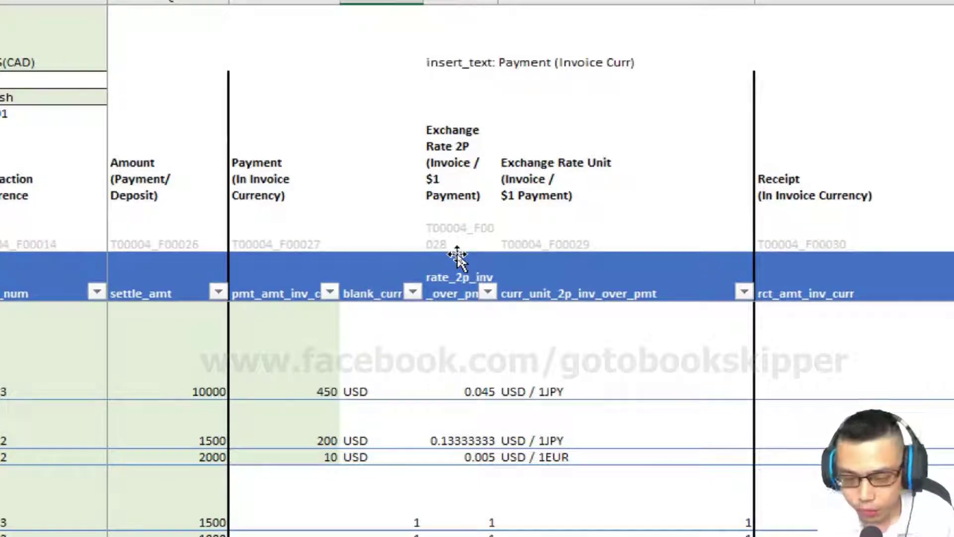
Examine the receipt amount, blank currency and receipt exchange rate columns for the first journal entries.
{"action": "key", "text": "Up"}
{"action": "key", "text": "Up"}
{"action": "key", "text": "Up"}
{"action": "key", "text": "Up"}
{"action": "key", "text": "Up"}
{"action": "key", "text": "Up"}
{"action": "key", "text": "Up"}
{"action": "key", "text": "Up"}
{"action": "key", "text": "Up"}
{"action": "key", "text": "Right"}
{"action": "key", "text": "Right"}
{"action": "key", "text": "Right"}
{"action": "key", "text": "Right"}
{"action": "key", "text": "Right"}
{"action": "key", "text": "Down"}
{"action": "key", "text": "Left"}
{"action": "key", "text": "Right"}
{"action": "key", "text": "Left"}
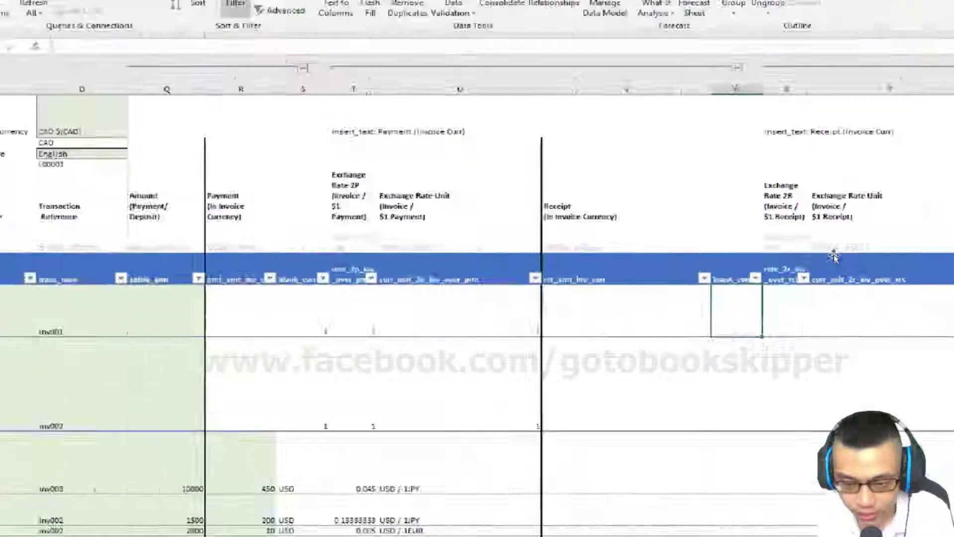
{"action": "left_click", "coordinate": [354, 382]}
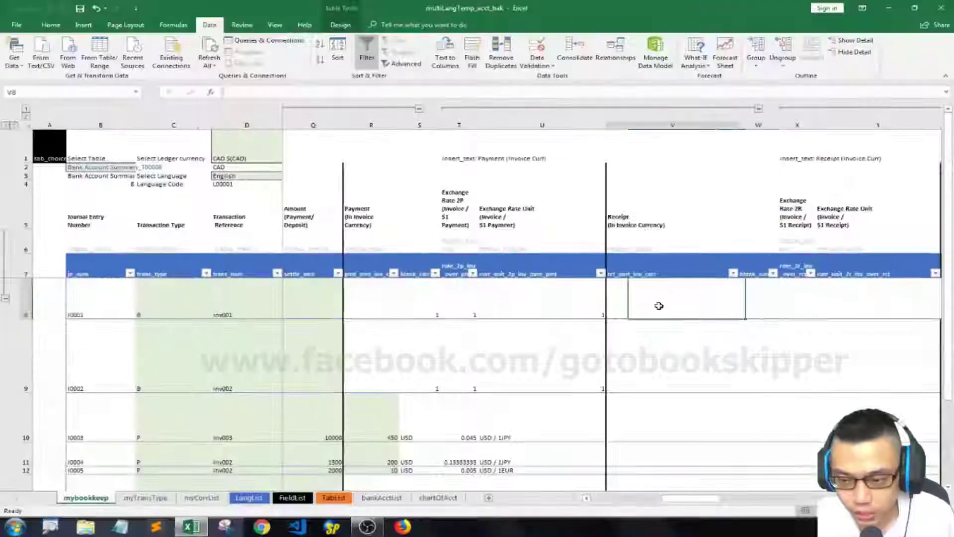